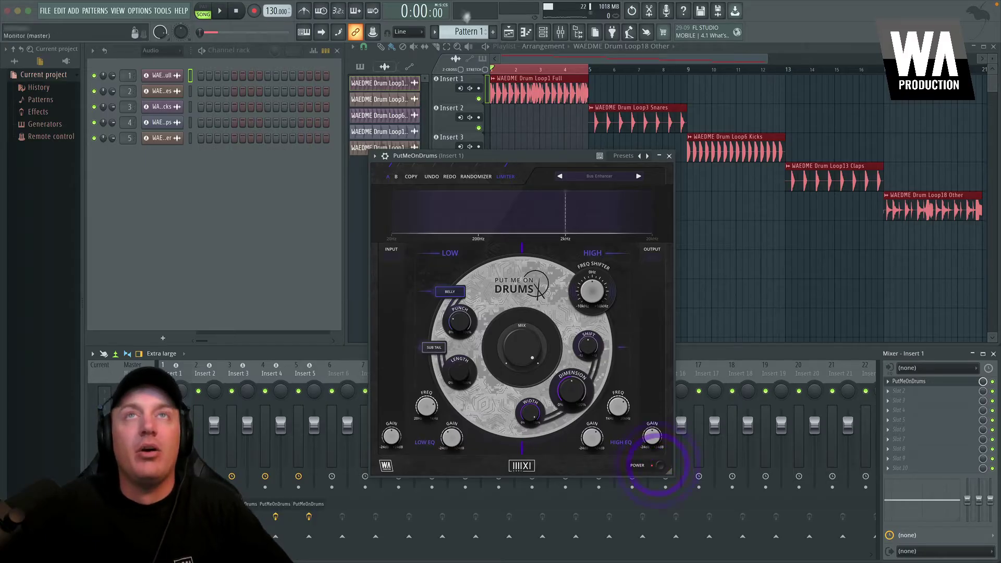
Play the full drum loop on Insert 1 from its start with PutMeOnDrums bypassed, and stop playback
left_click(496, 83)
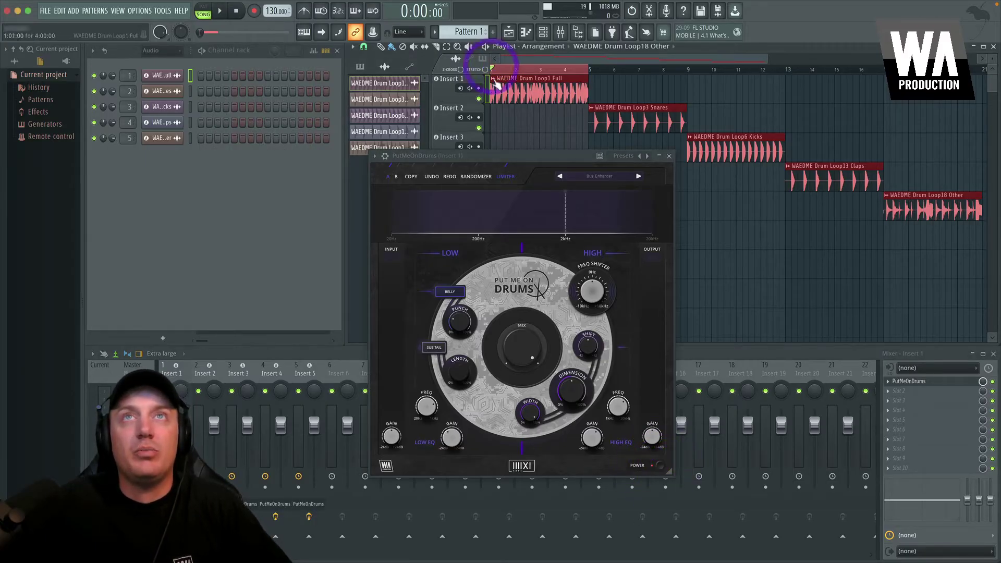
key("space")
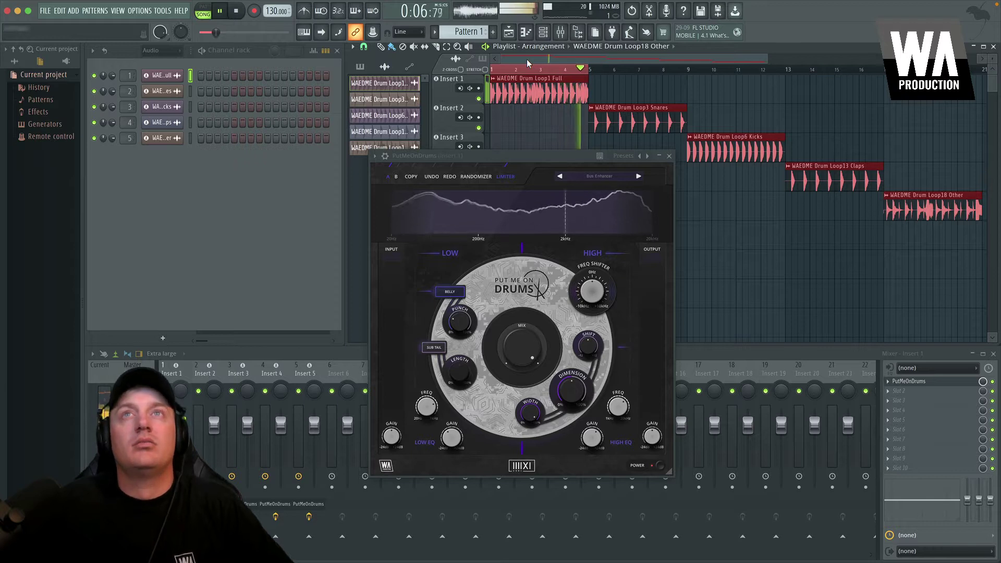
key("space")
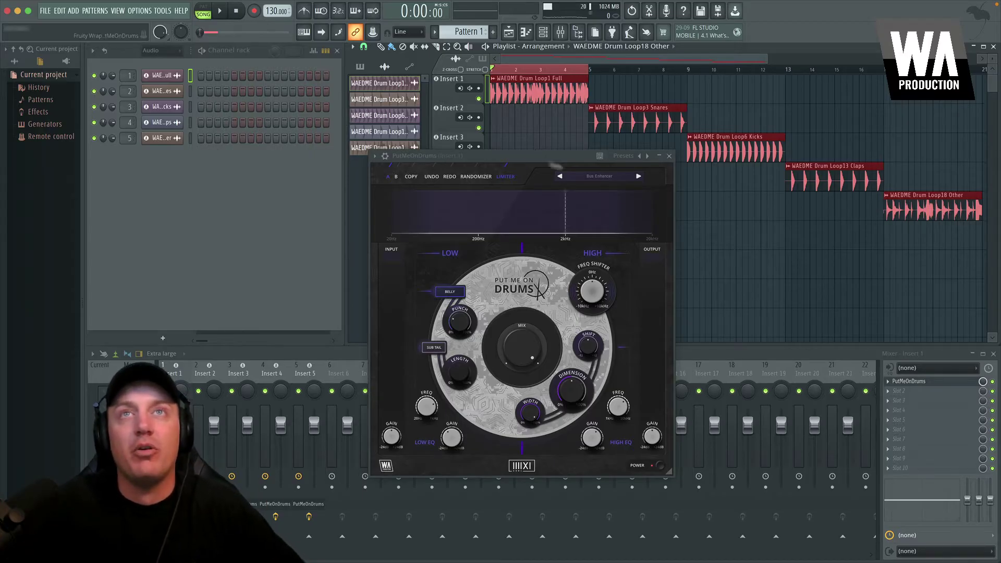
Switch on PutMeOnDrums and browse the presets in its Root and Factory folders
left_click(661, 471)
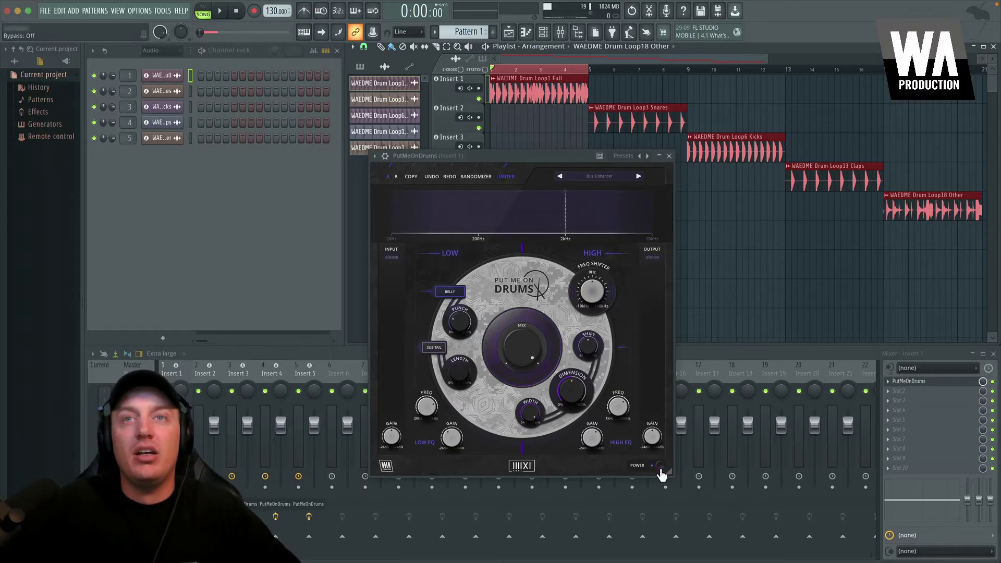
left_click(602, 177)
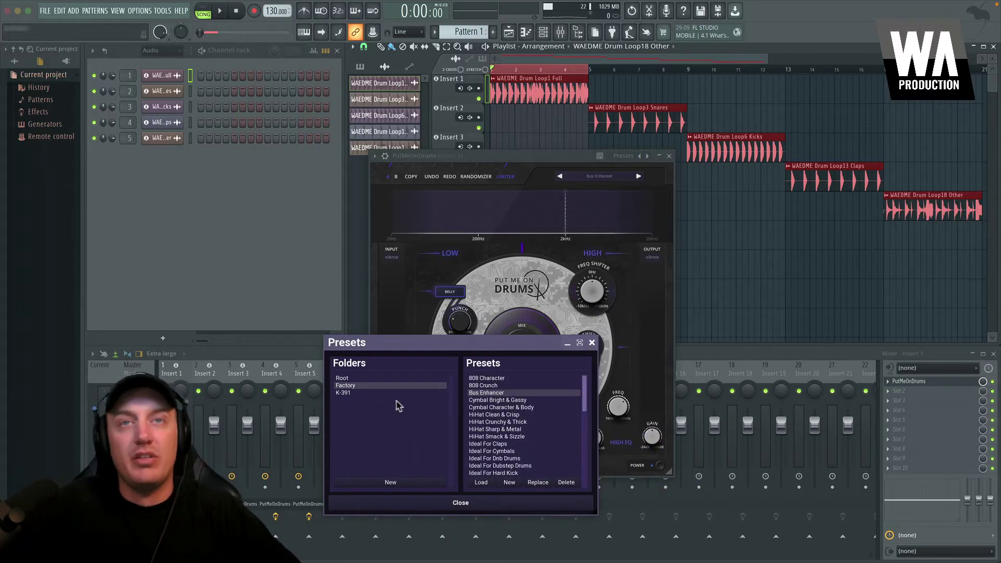
left_click(343, 378)
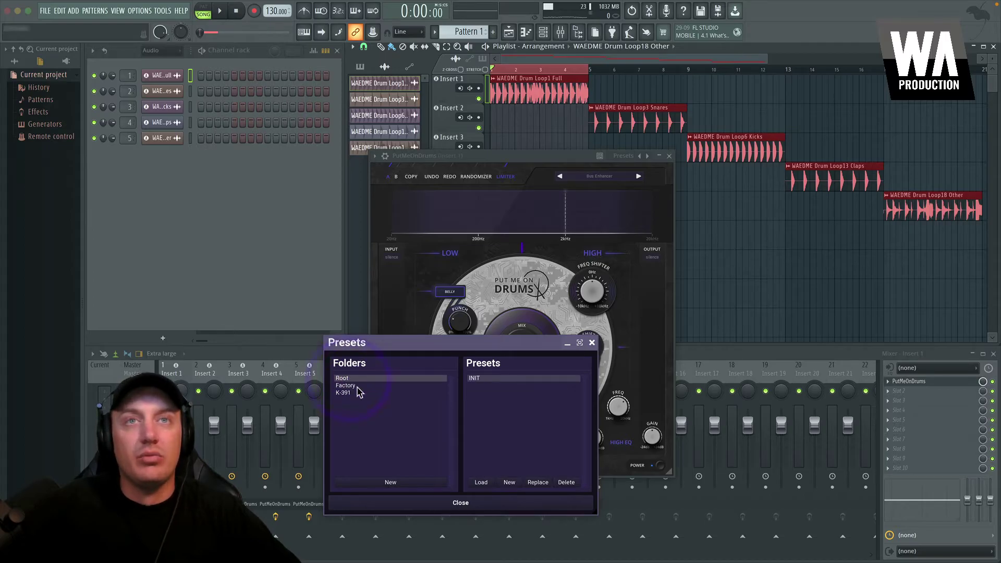
left_click(361, 387)
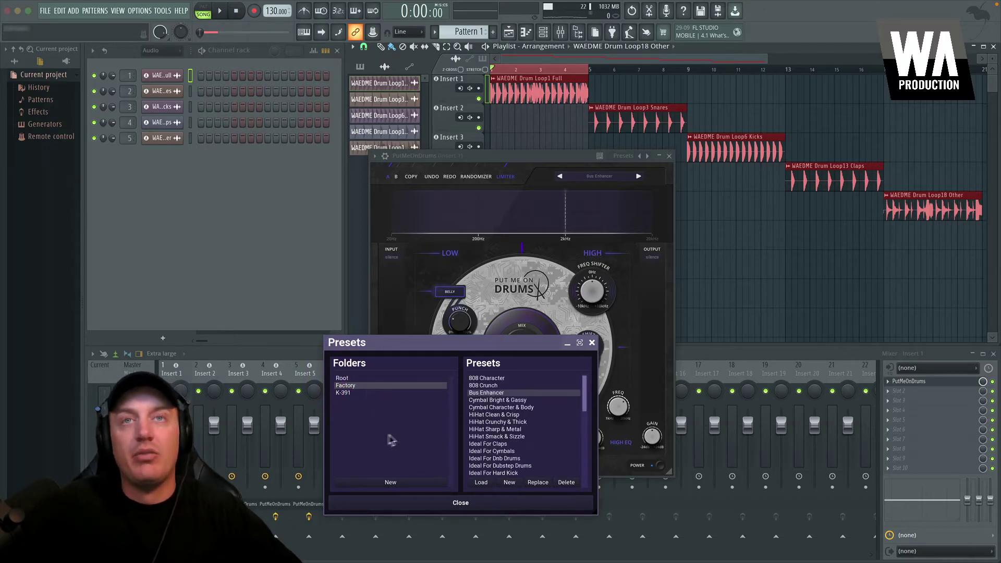
scroll(485, 410, "down", 3)
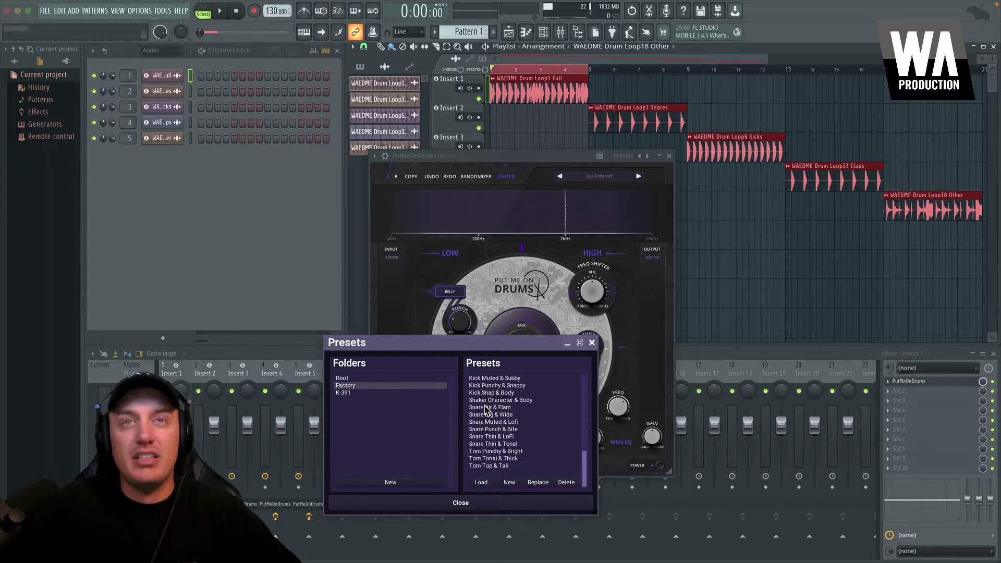
scroll(484, 409, "up", 3)
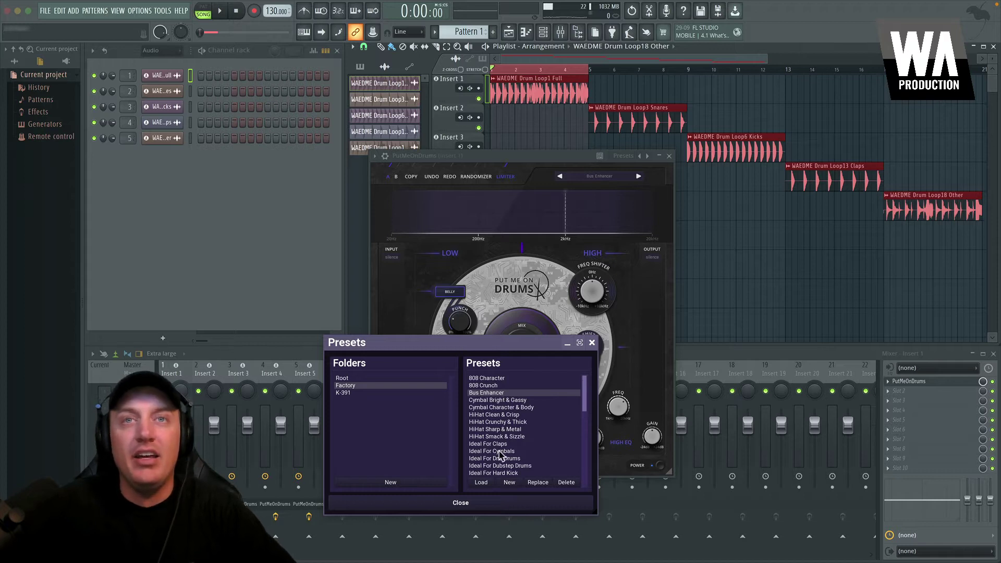
scroll(490, 451, "down", 1)
scroll(499, 417, "down", 7)
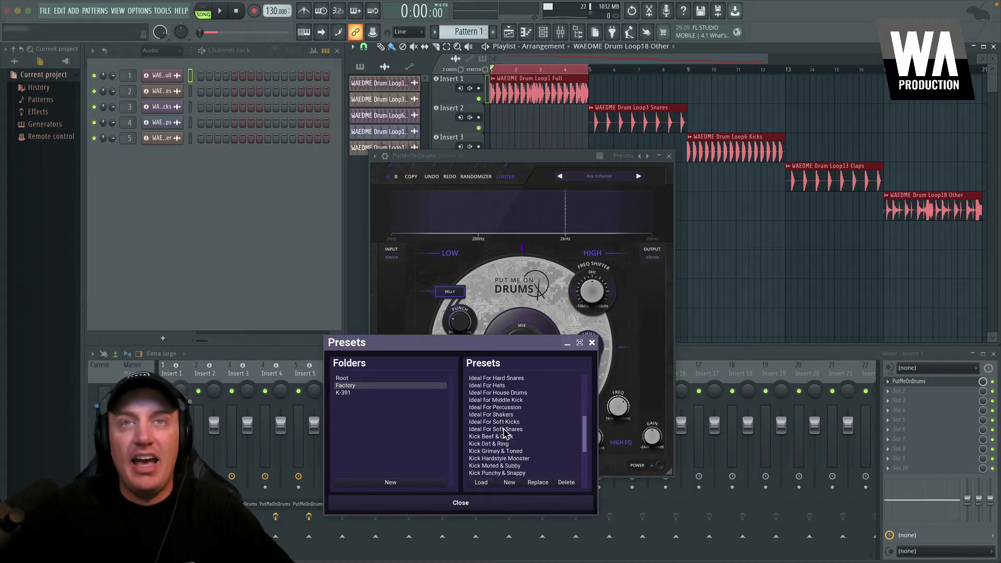
scroll(490, 451, "down", 2)
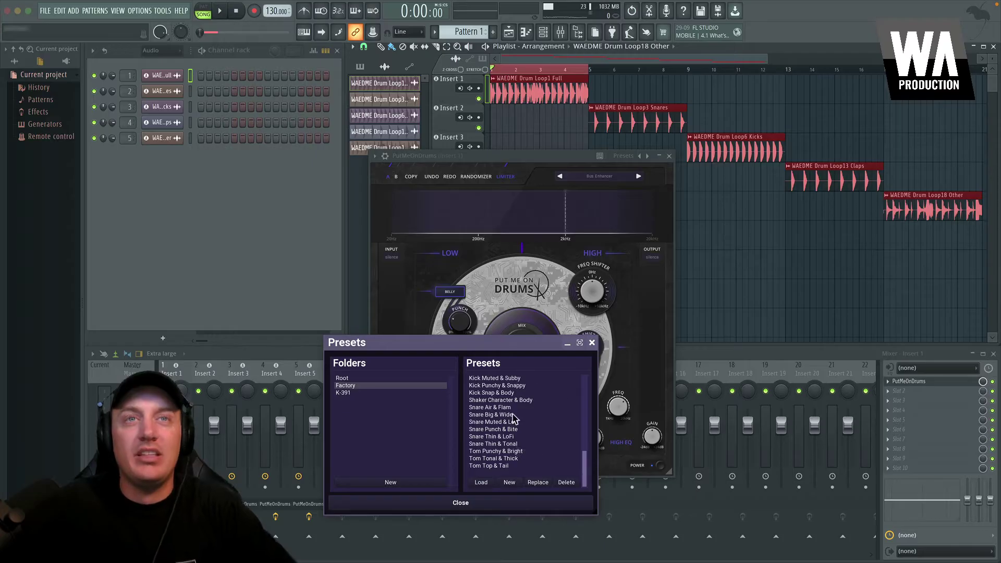
Look through the presets in the K-391 folder and return to the Factory folder
left_click(362, 392)
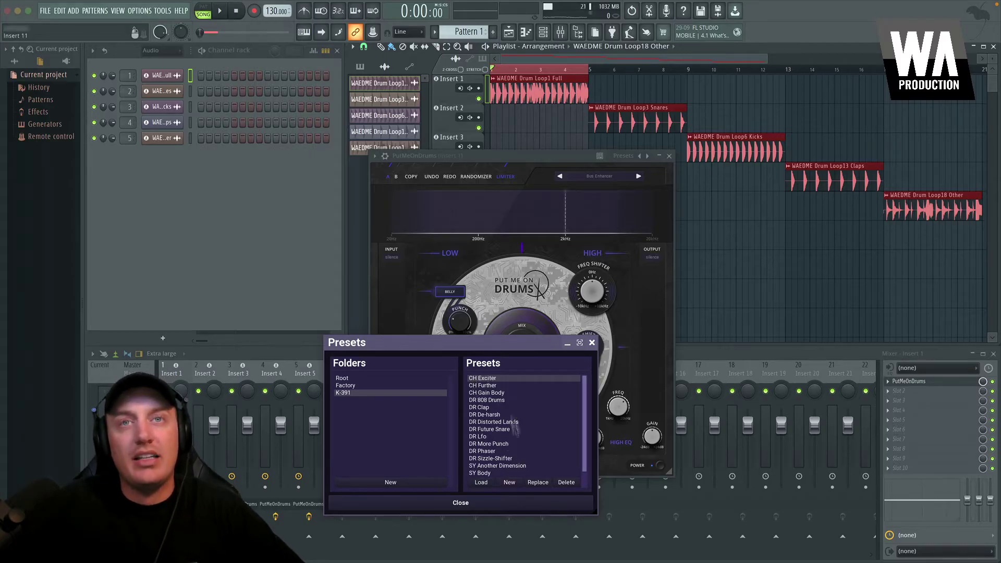
scroll(490, 468, "down", 1)
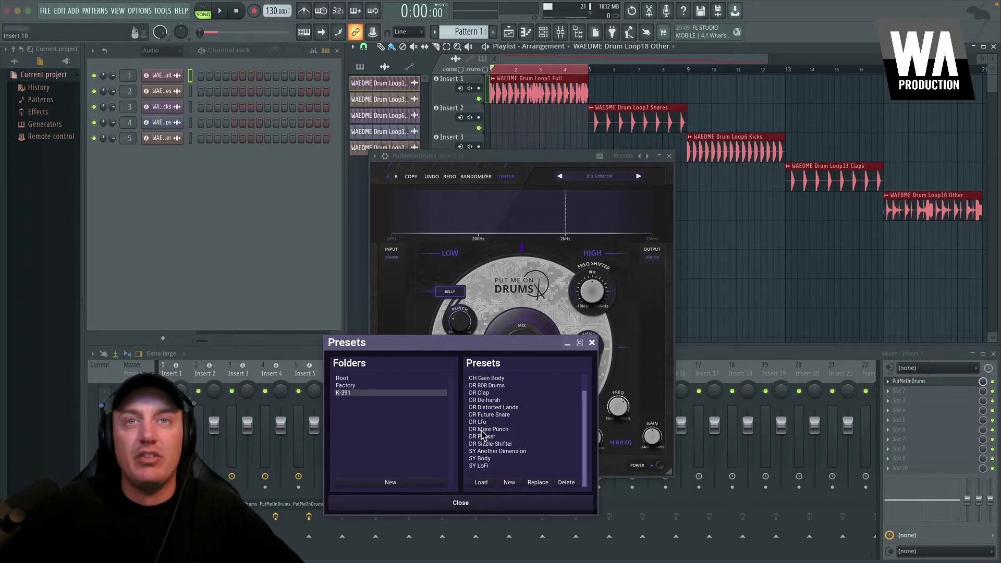
scroll(491, 449, "up", 1)
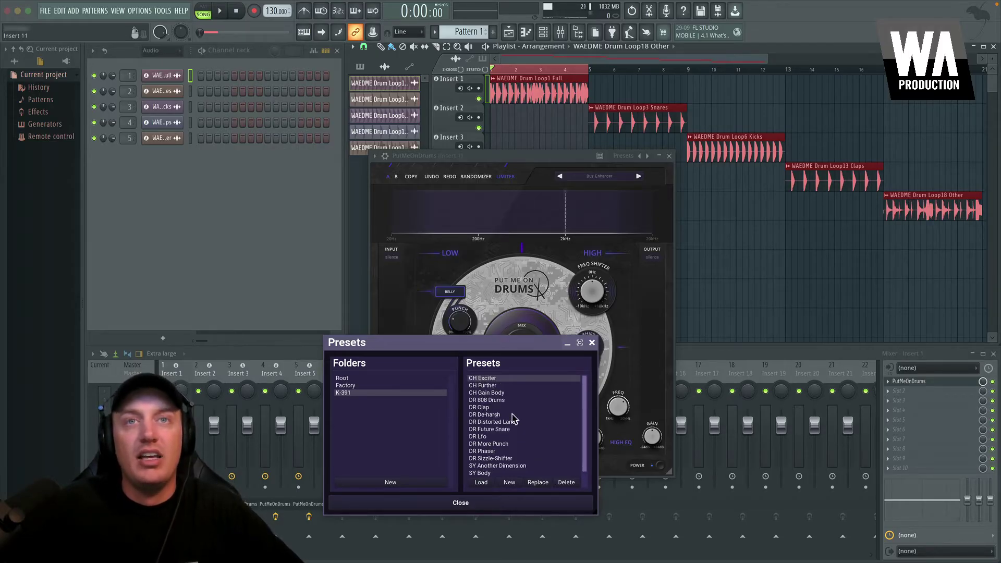
scroll(503, 460, "down", 1)
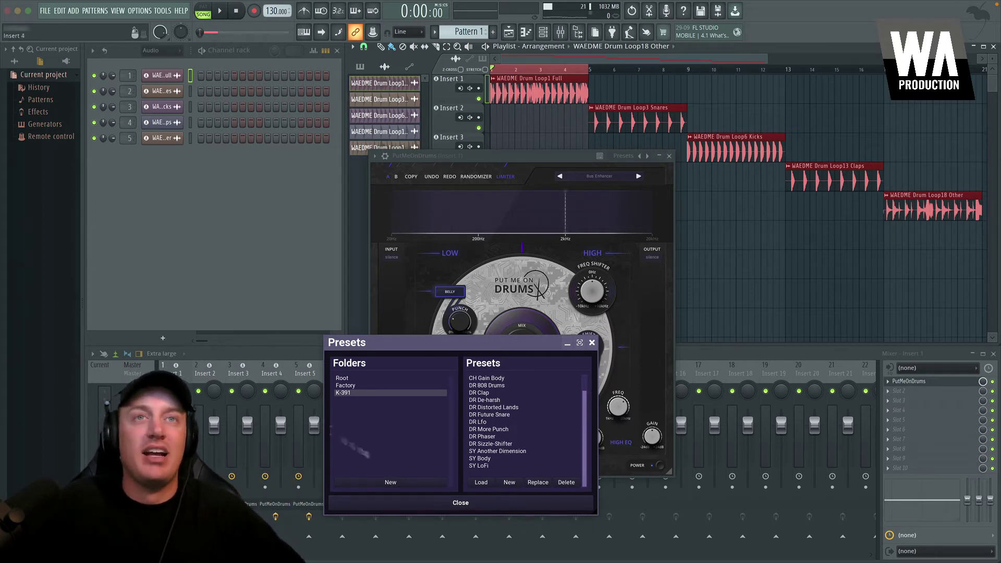
left_click(360, 386)
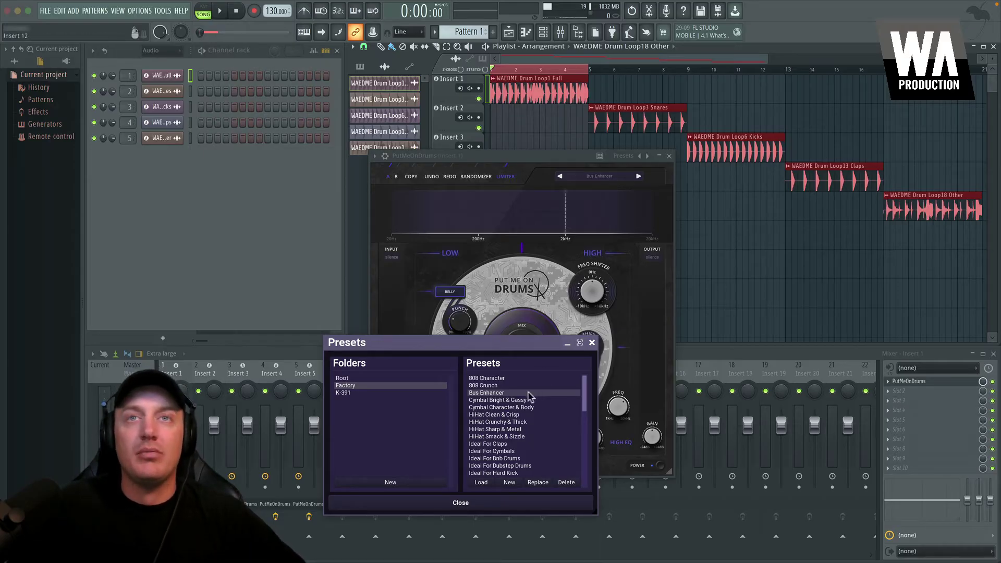
Compare the full drum loop with PutMeOnDrums bypassed and with its Bus Enhancer preset active
left_click(661, 467)
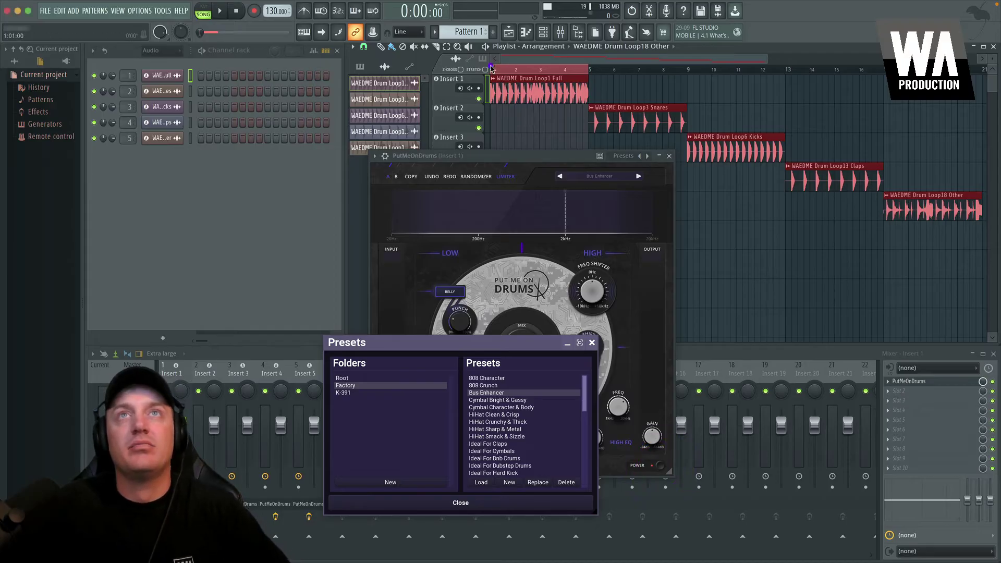
key("space")
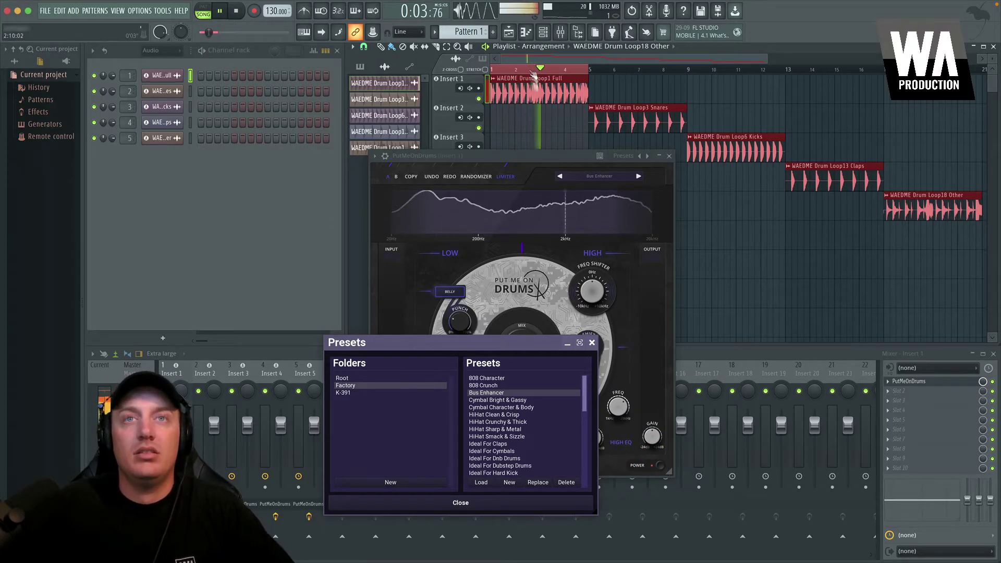
key("space")
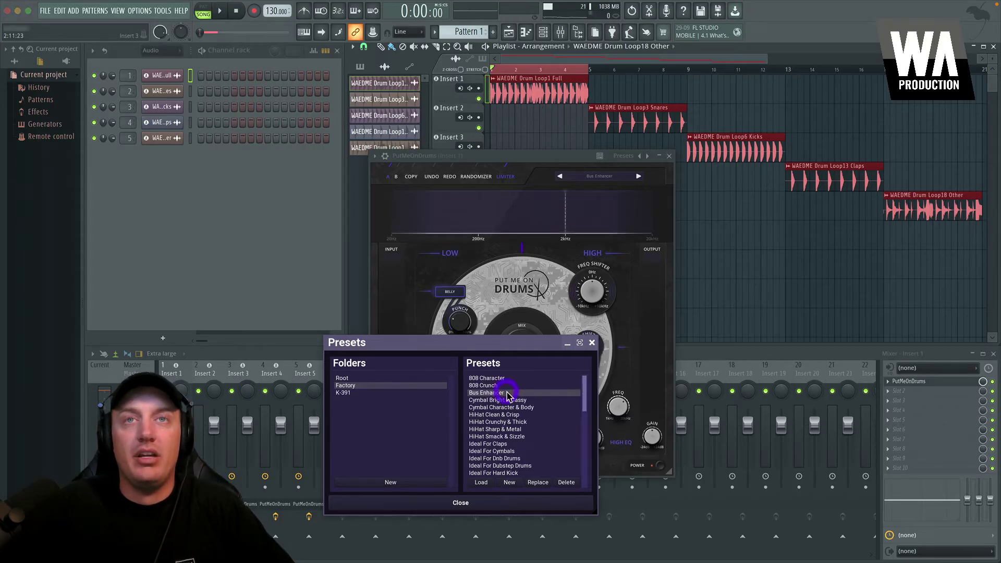
left_click(659, 467)
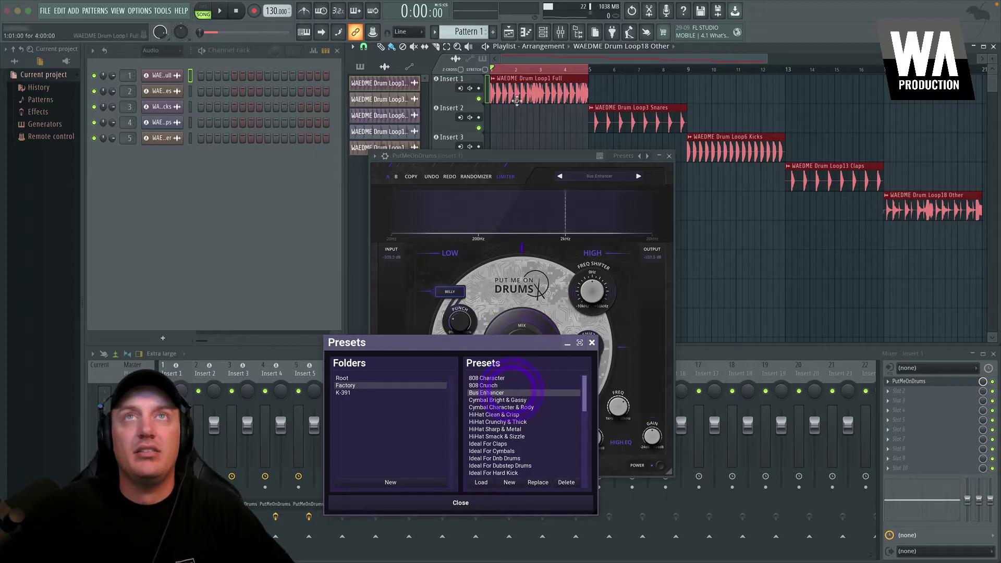
key("space")
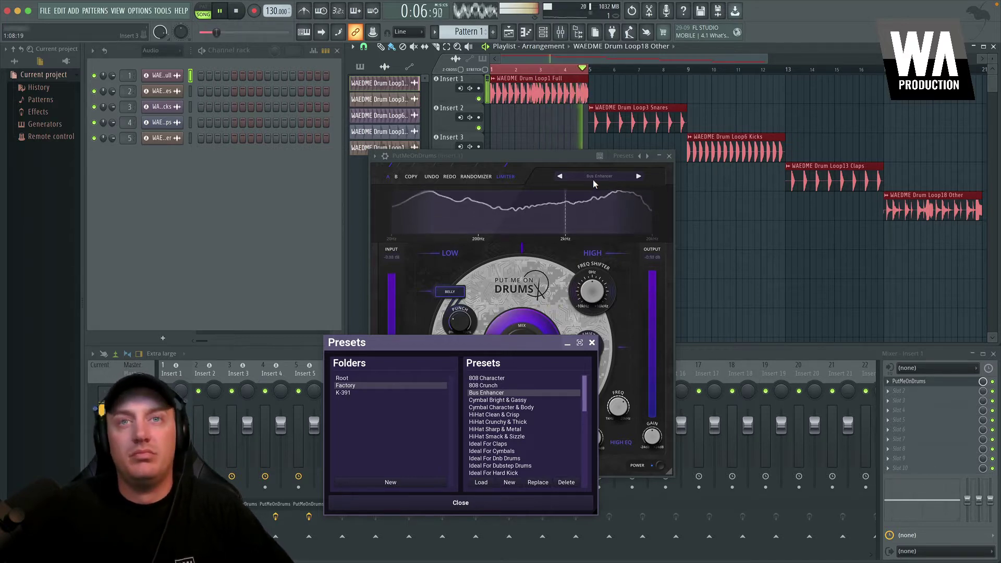
key("space")
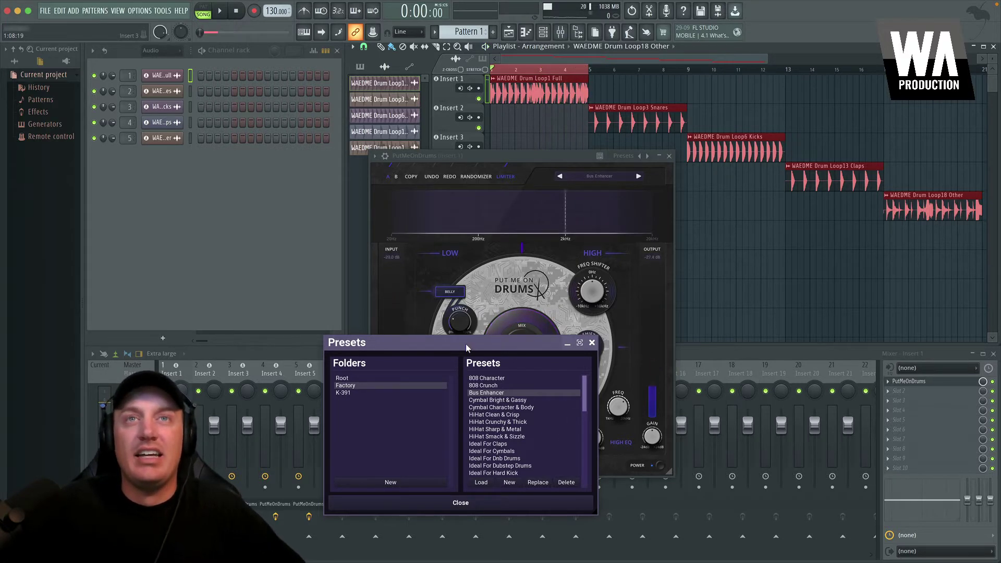
Load the DR De-harsh preset from the K-391 folder and audition the full drum loop with it
left_click_drag(466, 347, 504, 322)
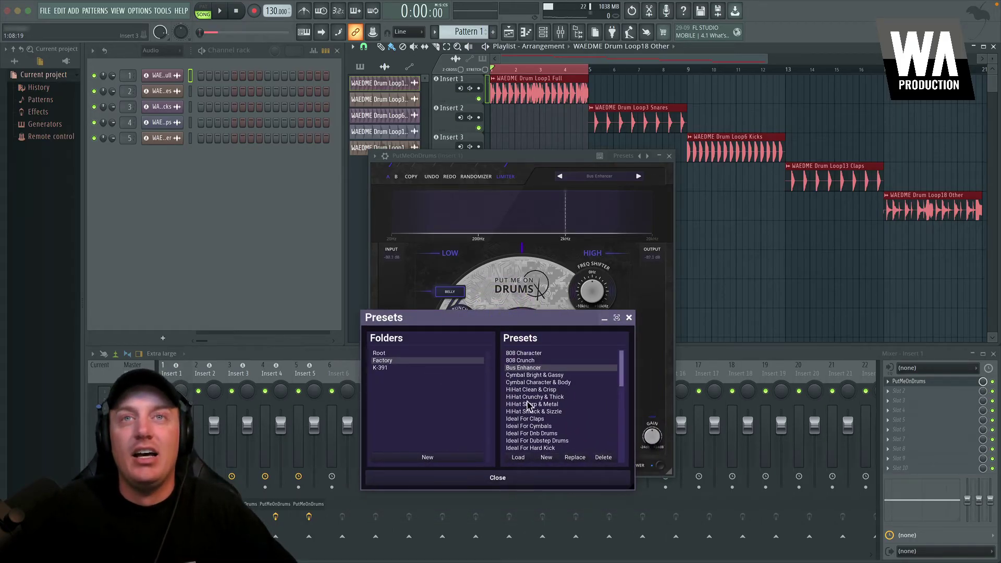
scroll(528, 405, "down", 10)
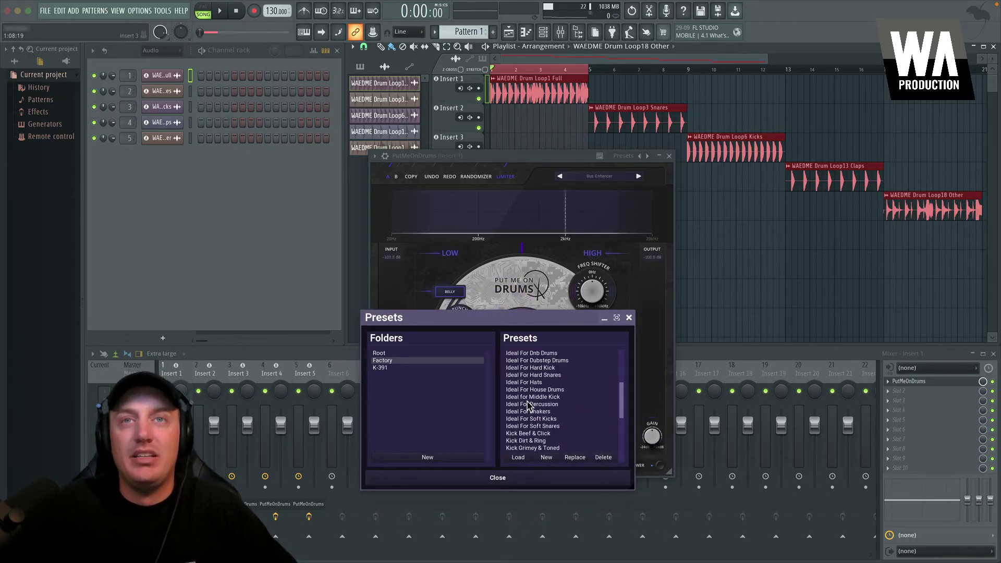
left_click(393, 368)
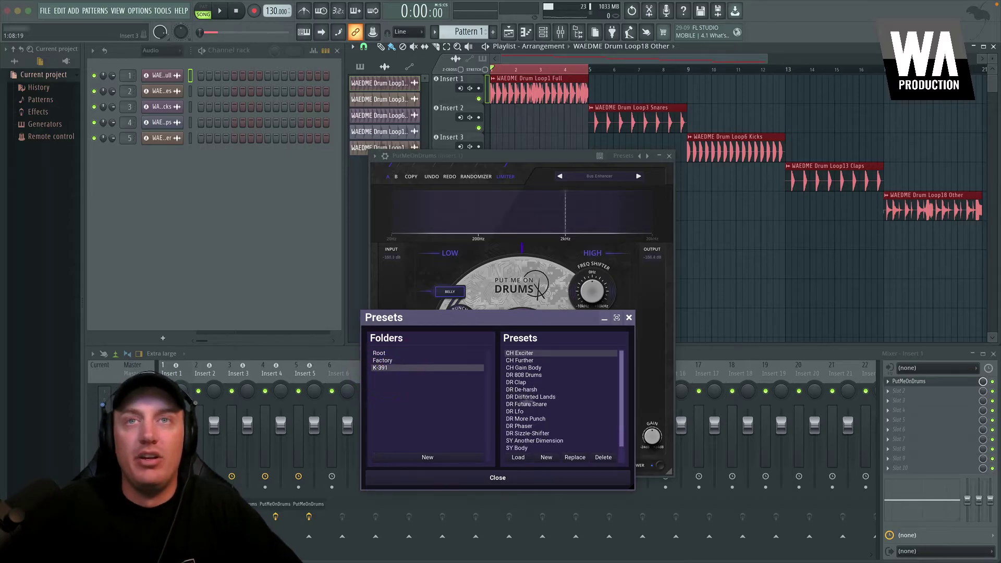
scroll(556, 406, "down", 1)
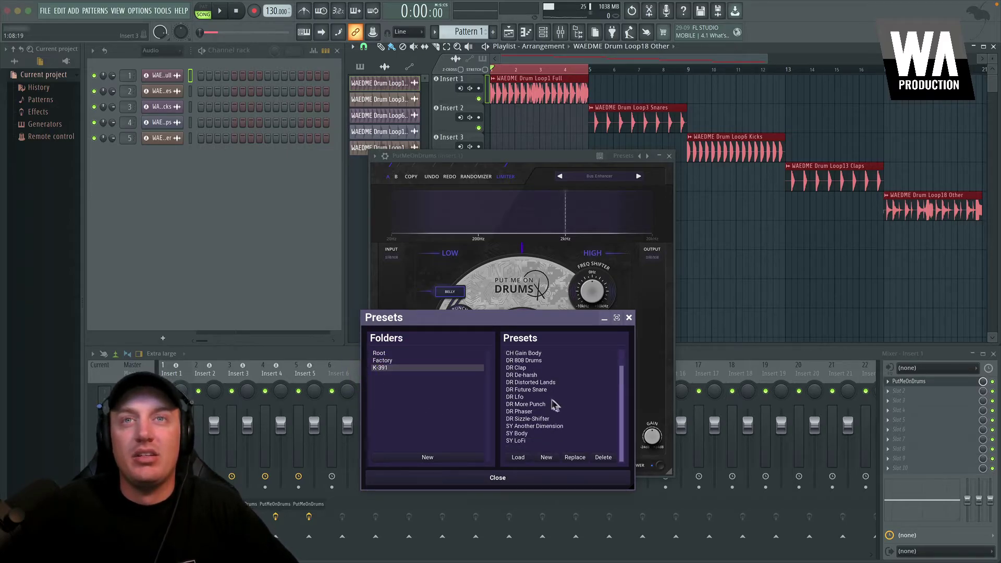
scroll(529, 398, "up", 1)
left_click(529, 385)
scroll(530, 388, "up", 1)
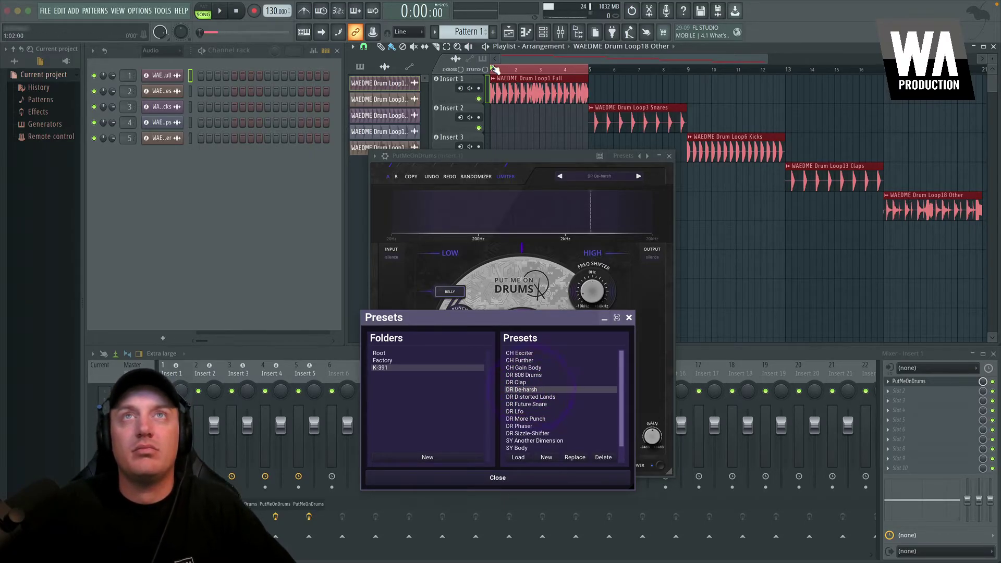
key("space")
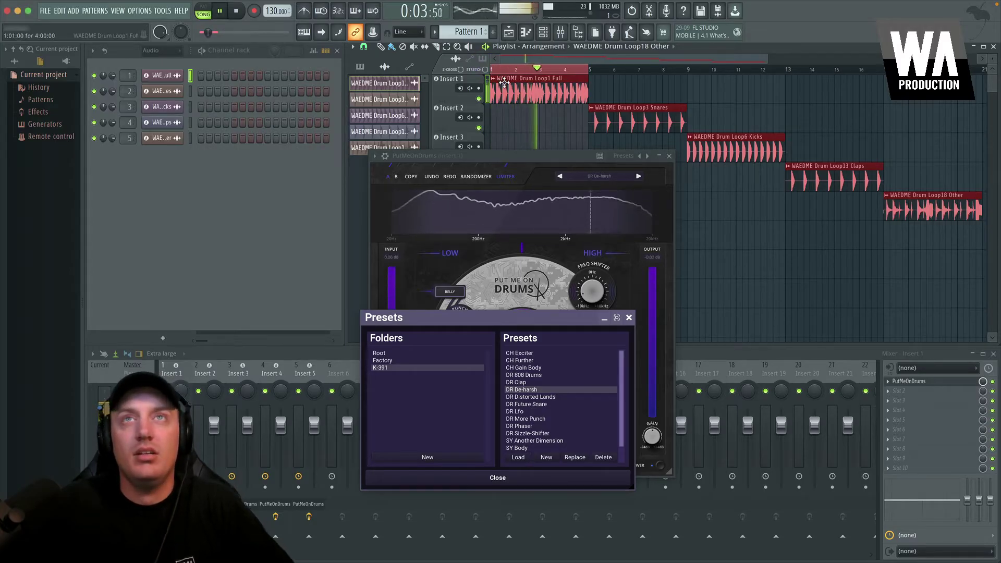
key("space")
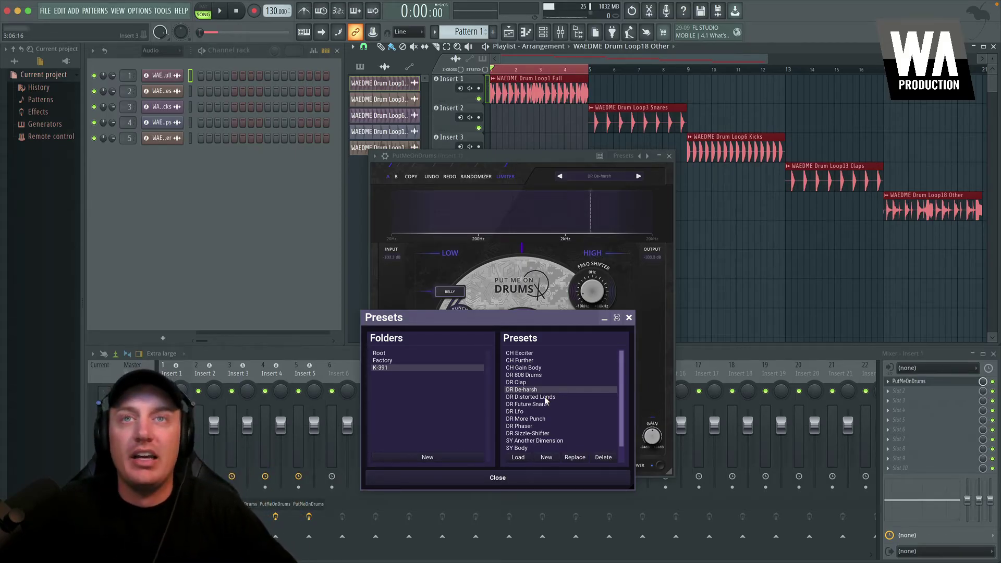
Load the DR Lfo preset from the K-391 folder and audition the full drum loop from its start
left_click(522, 412)
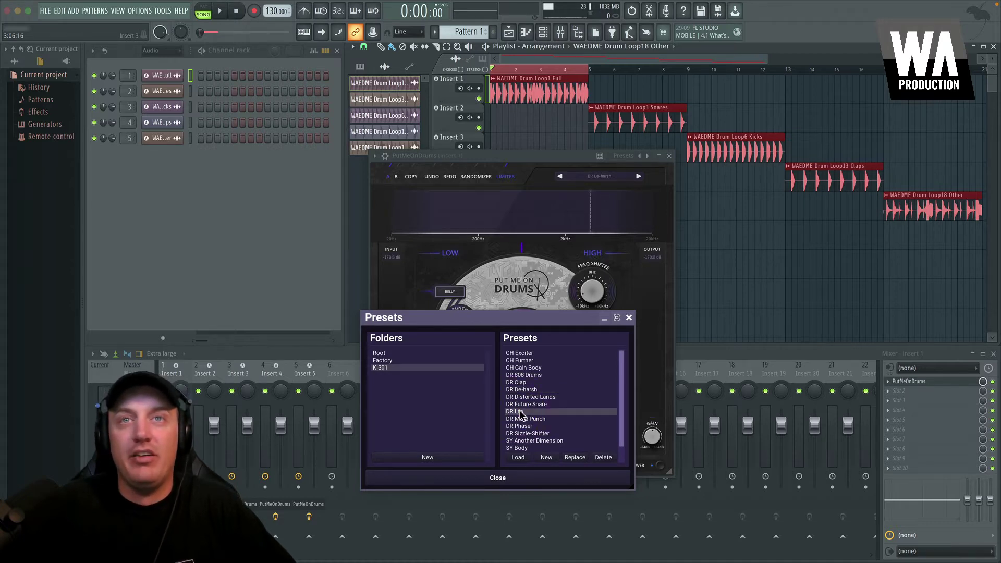
double_click(520, 412)
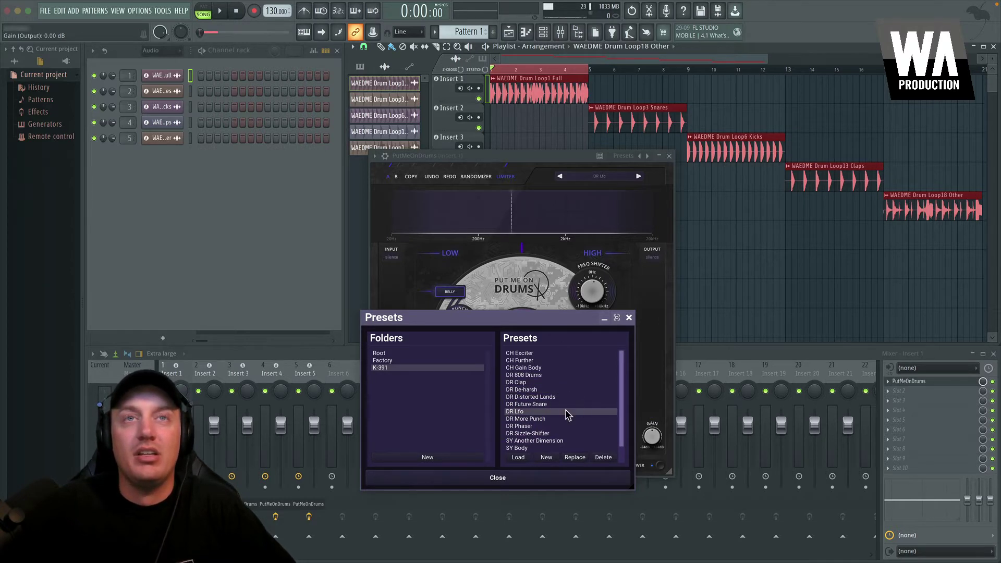
left_click(492, 69)
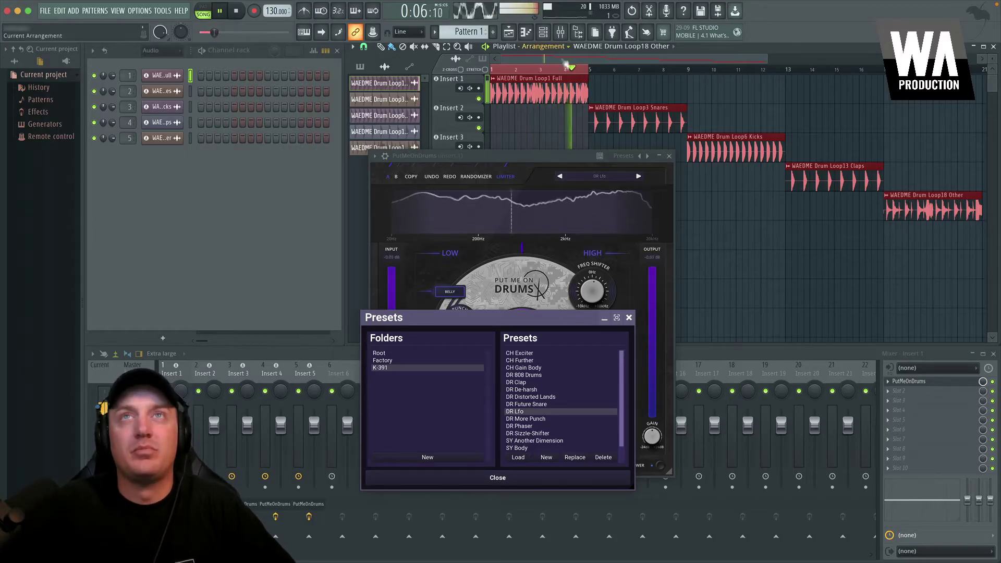
key("space")
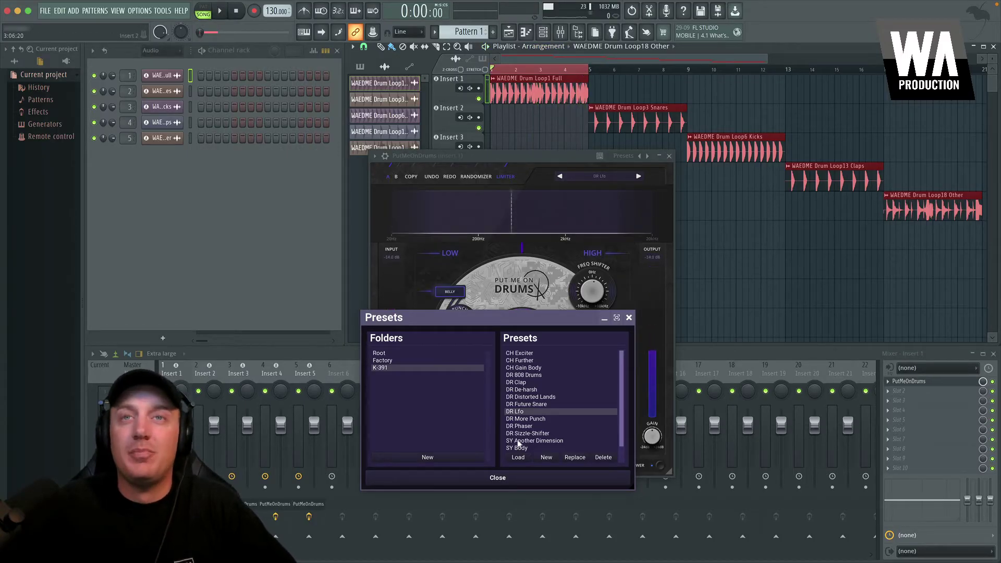
Load the SY LoFi preset from the K-391 folder and audition the full drum loop with it
scroll(534, 411, "down", 1)
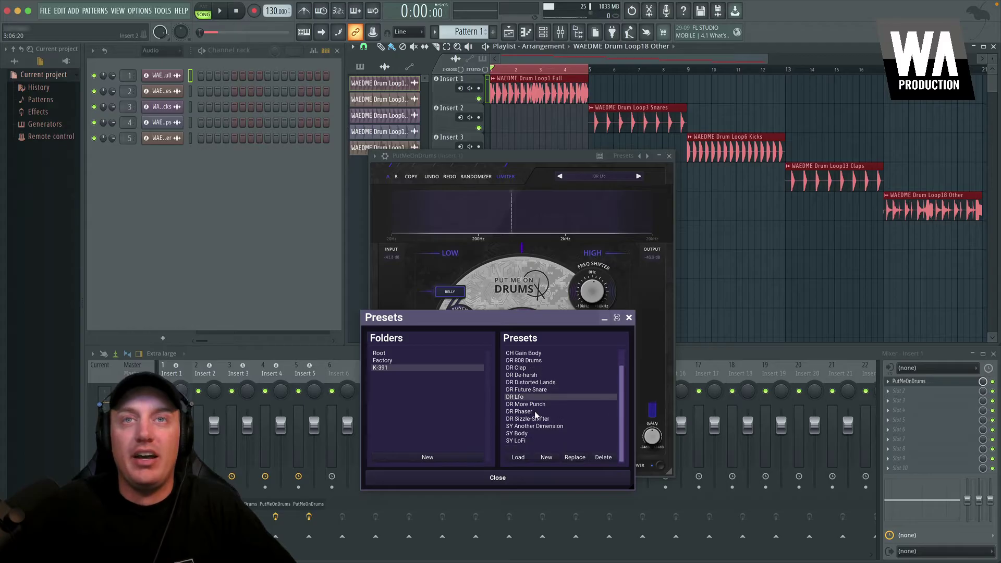
left_click(521, 441)
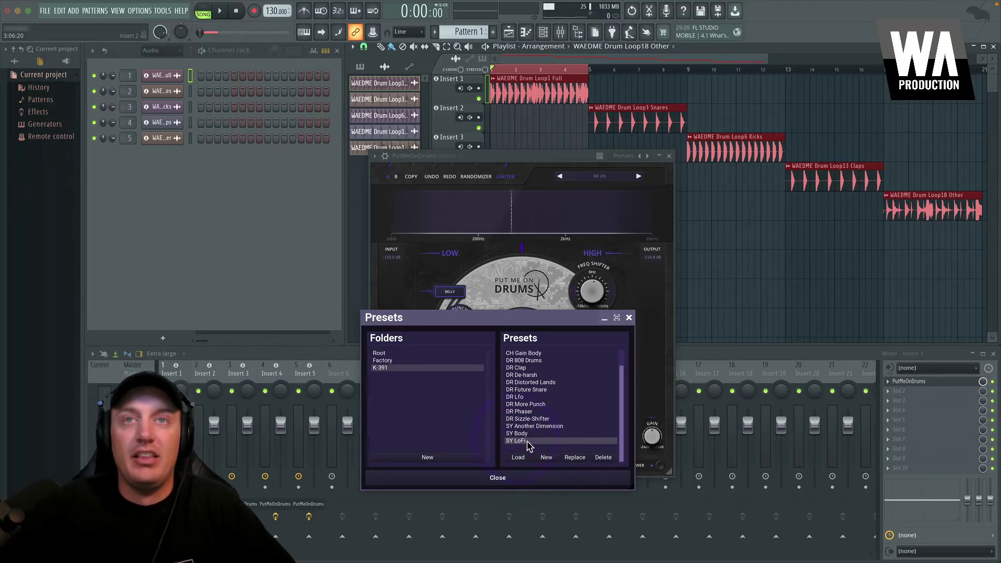
left_click(525, 457)
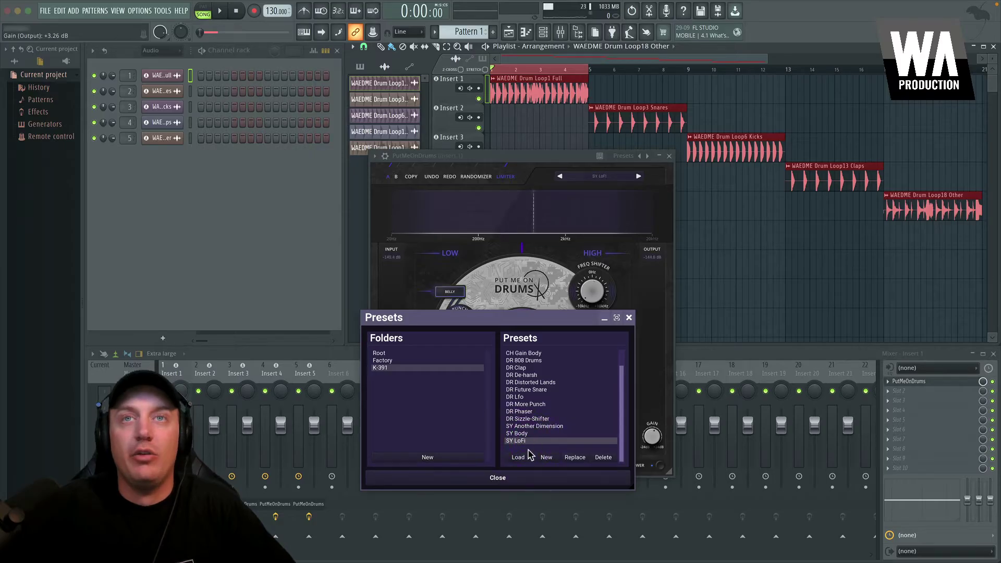
left_click(493, 70)
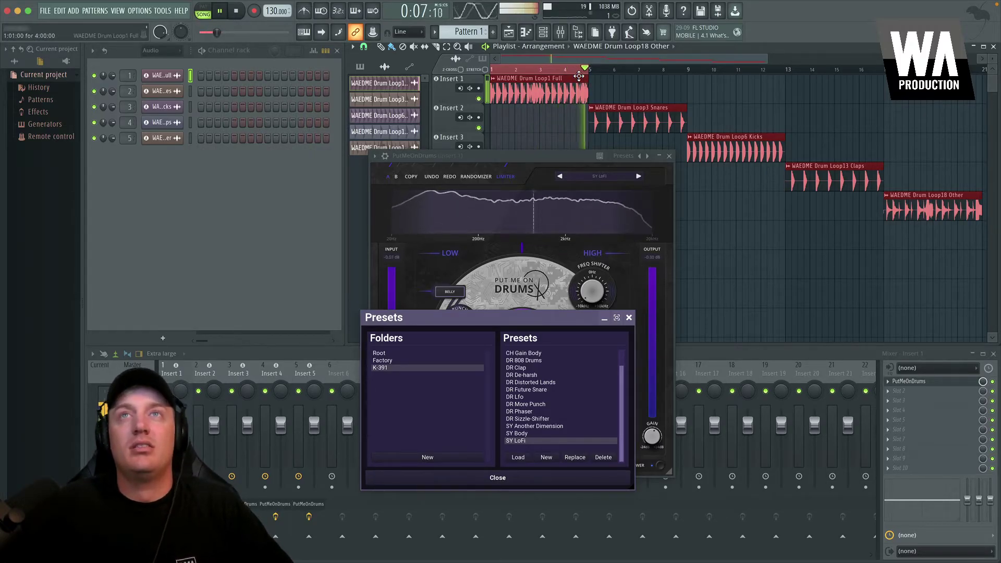
key("space")
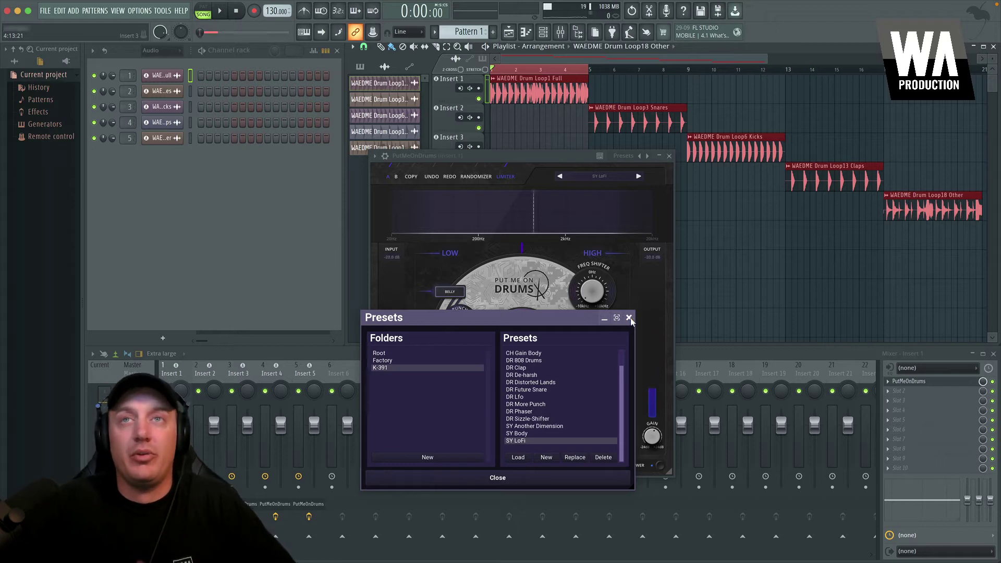
Load the INIT preset from the Root folder and close the preset browser
left_click(630, 317)
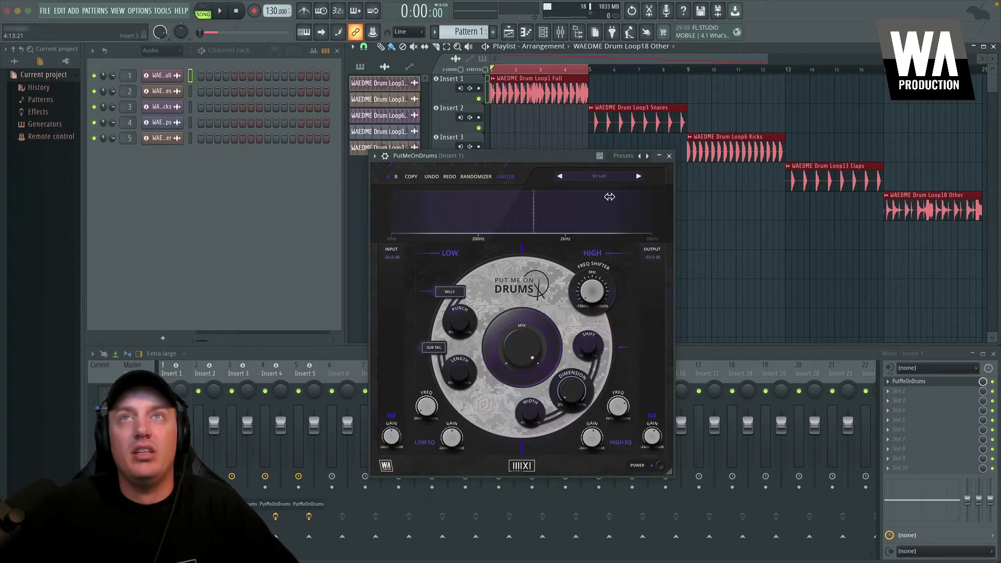
left_click(598, 177)
left_click(379, 353)
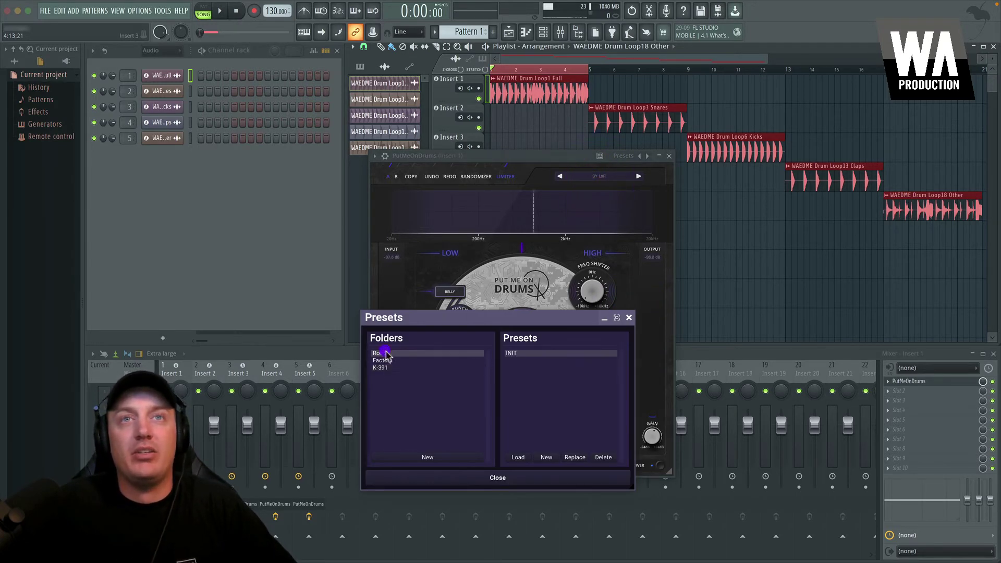
double_click(516, 353)
left_click(628, 317)
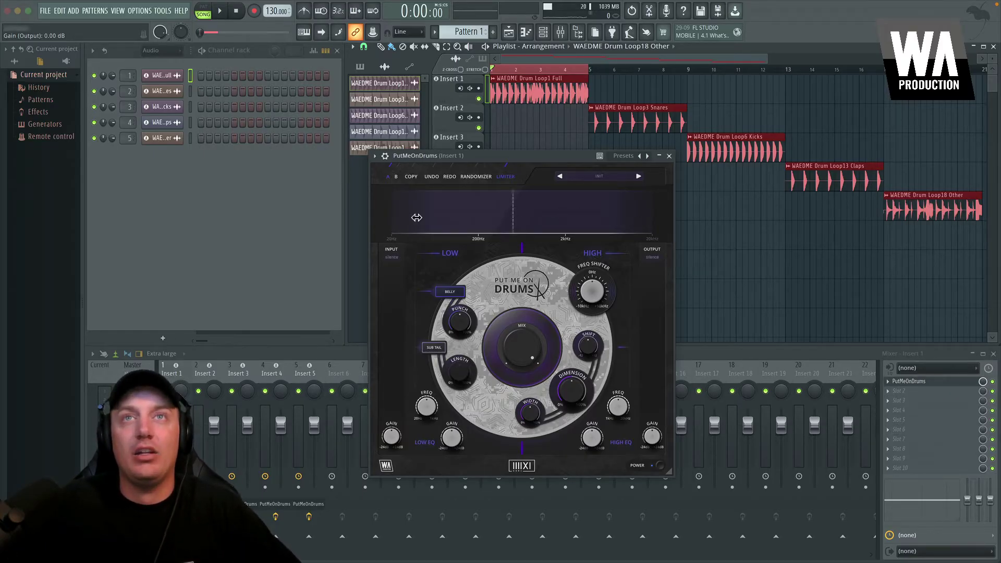
Sweep the crossover between the low and high bands up to about 5 kHz and back down, returning it to its INIT position
left_click_drag(459, 218, 599, 218)
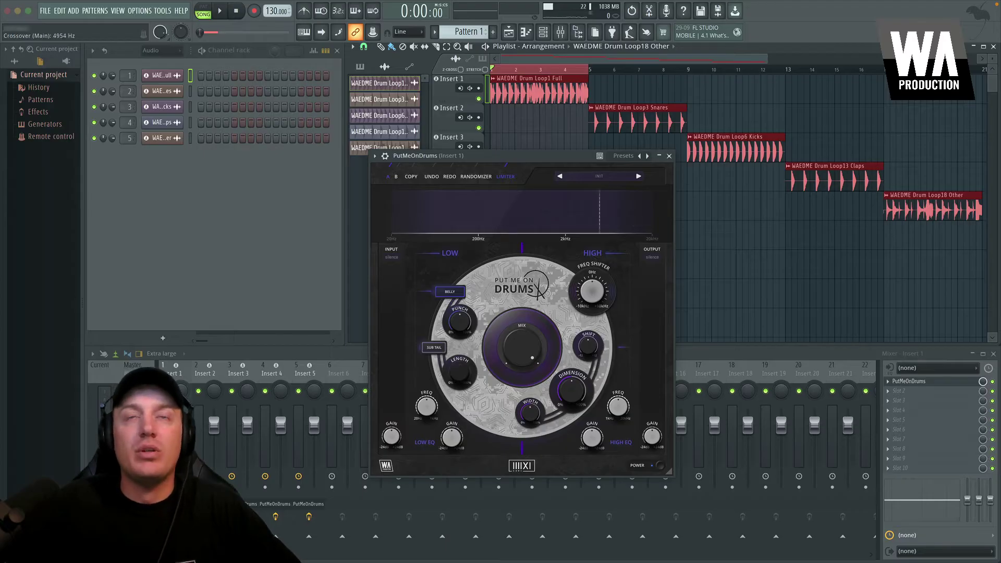
left_click_drag(480, 218, 529, 217)
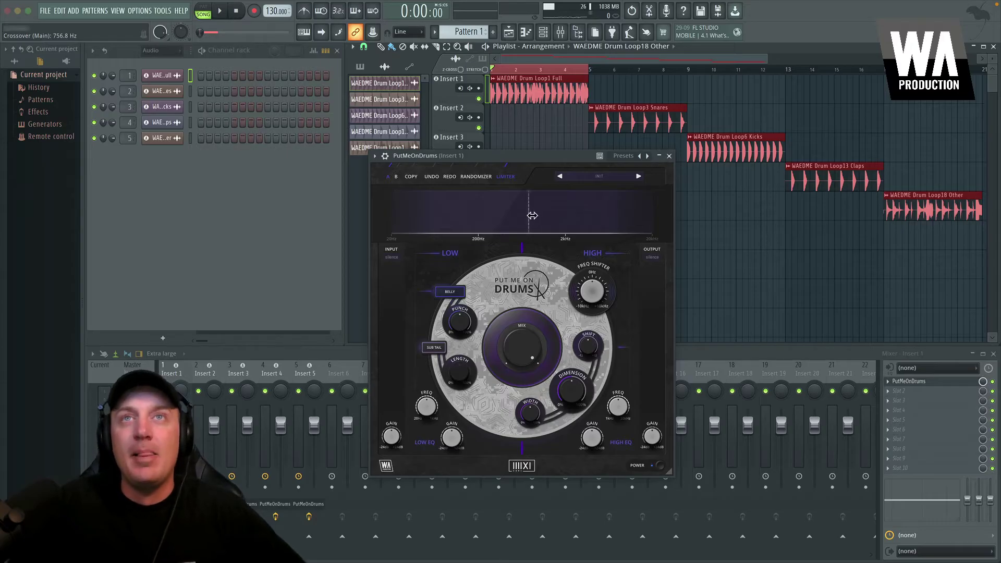
mouse_move(531, 215)
left_mouse_down()
mouse_move(503, 215)
mouse_move(587, 215)
mouse_move(527, 216)
left_mouse_up()
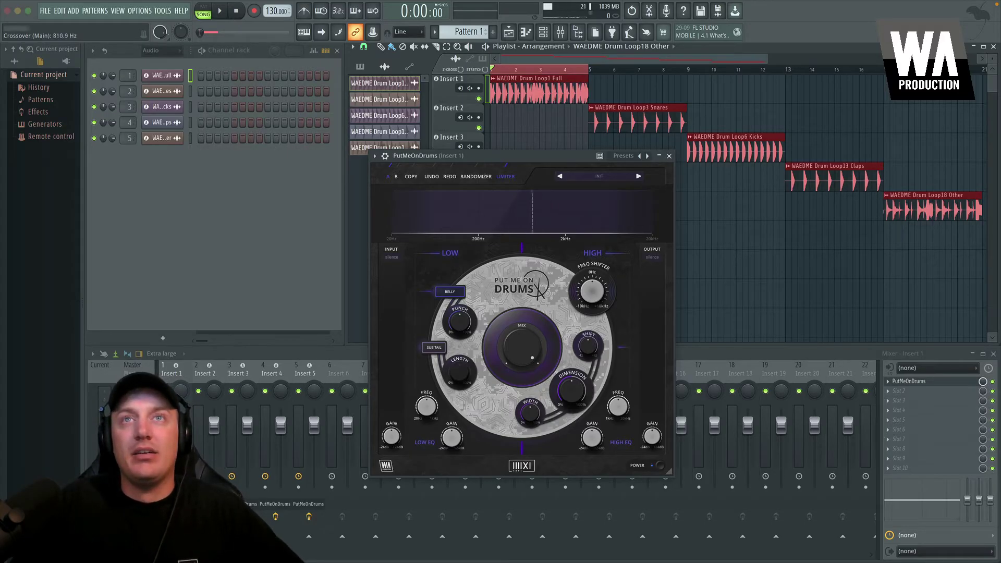
left_click_drag(545, 215, 491, 215)
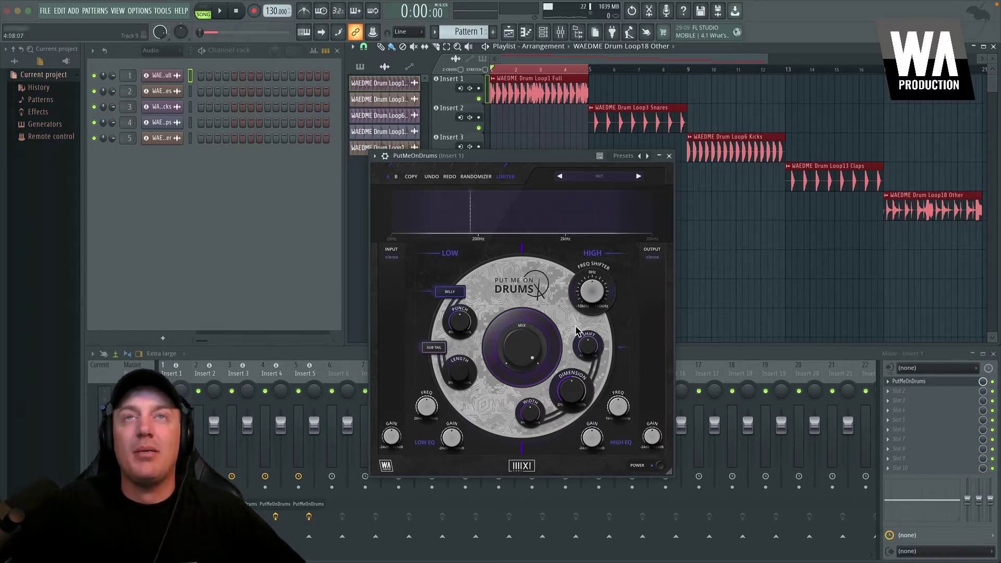
left_click_drag(498, 192, 567, 191)
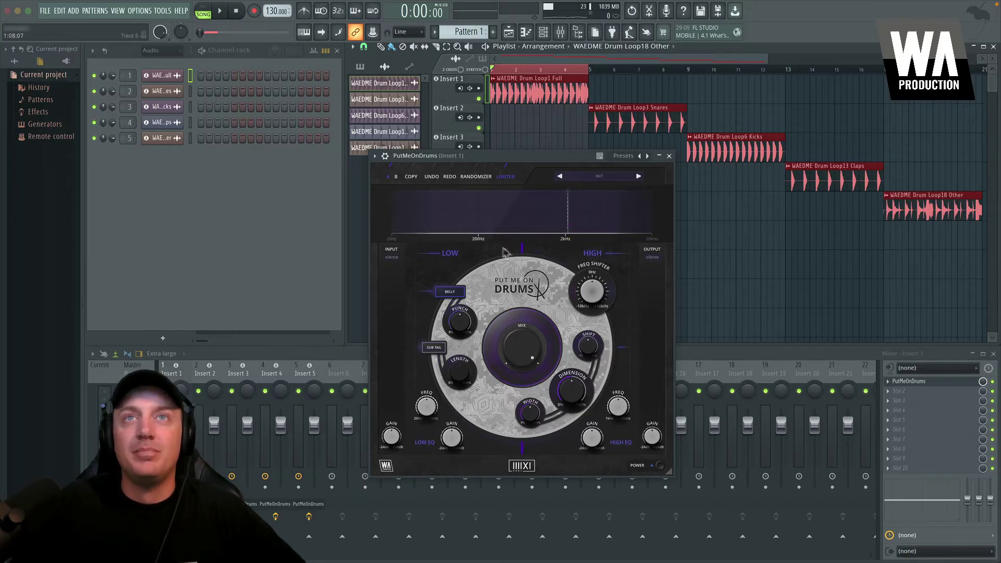
left_click_drag(565, 214, 544, 213)
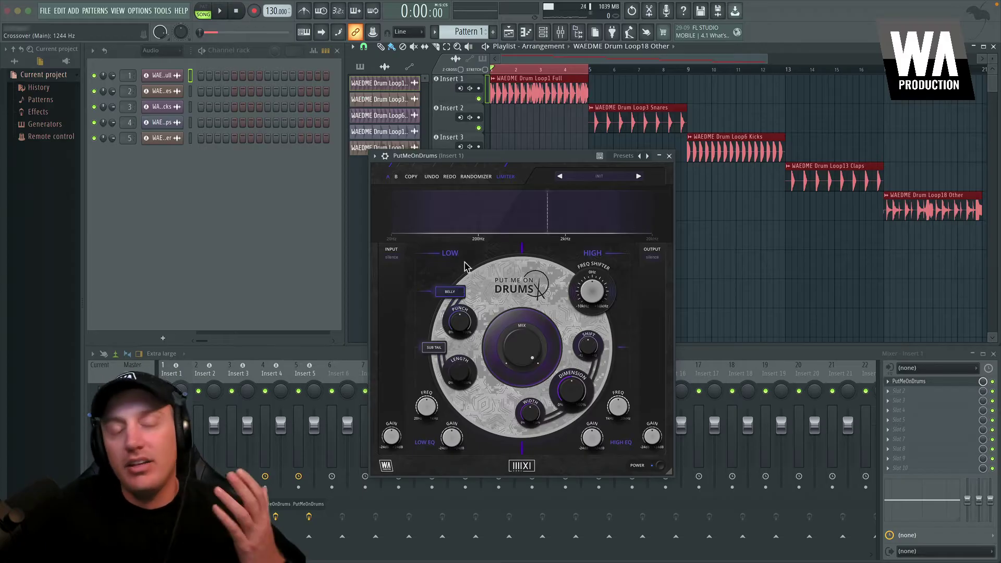
left_click_drag(552, 209, 513, 214)
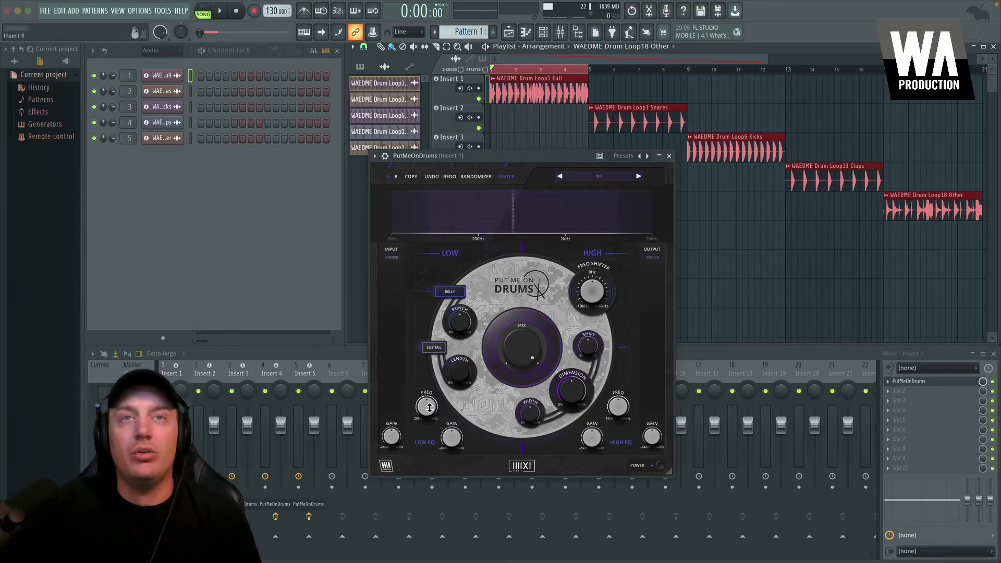
Sweep the low EQ frequency up to 1000 Hz and lower it to about 143 Hz
left_click_drag(429, 406, 429, 404)
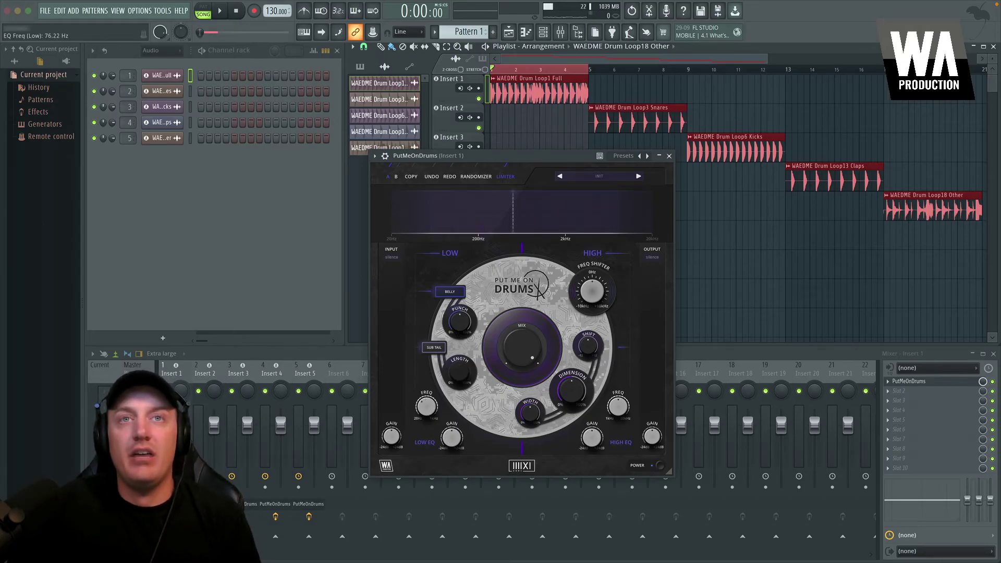
left_click_drag(452, 436, 426, 405)
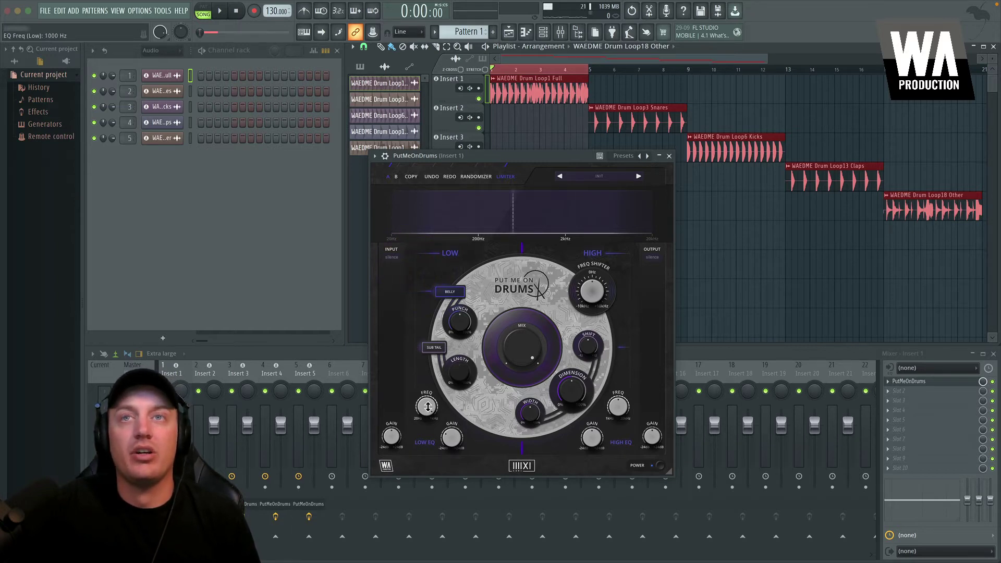
left_click_drag(427, 406, 424, 472)
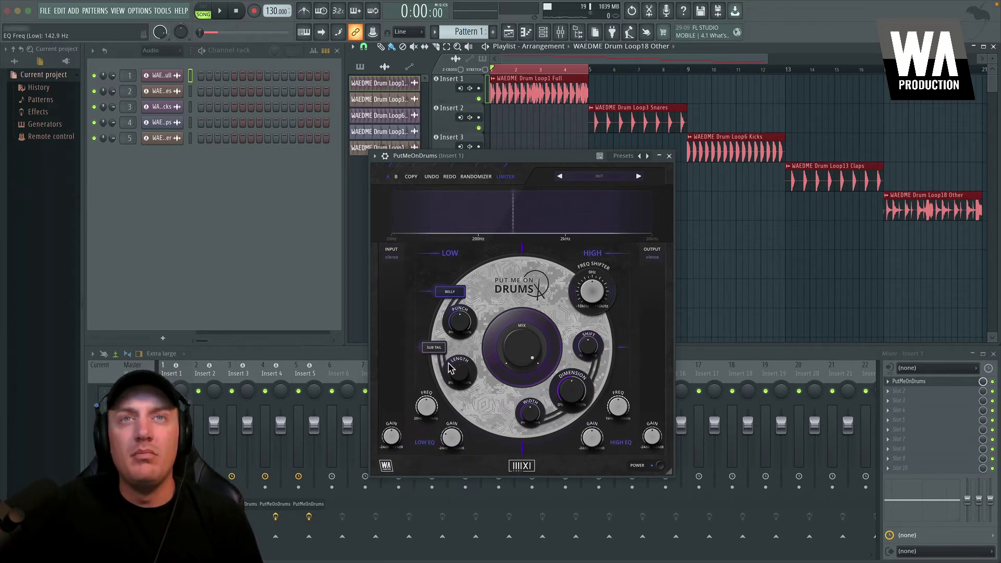
Try out Sub Tail with its Length at 11.2% and 79.6%, and switch Sub Tail off again
left_click(436, 349)
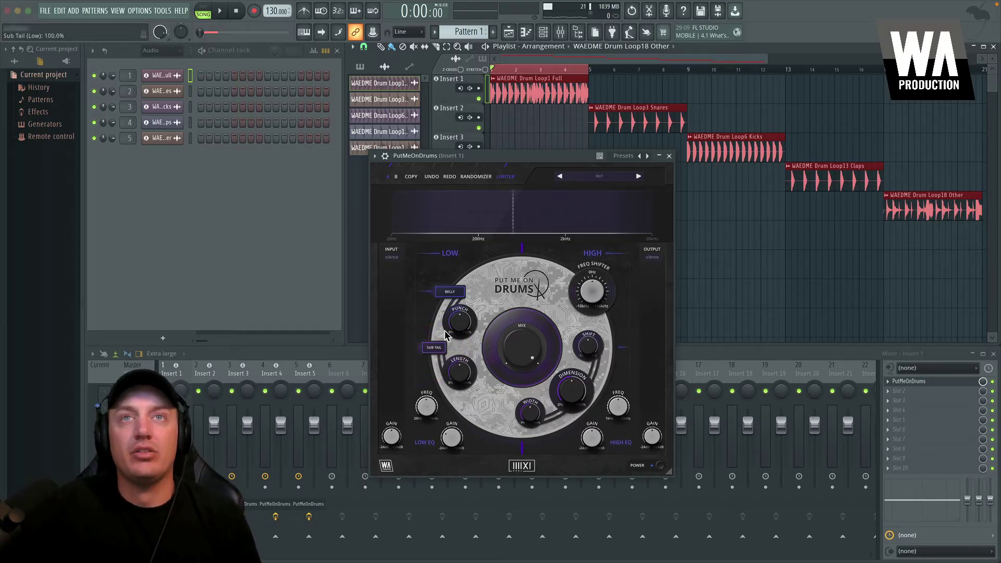
left_click(461, 384)
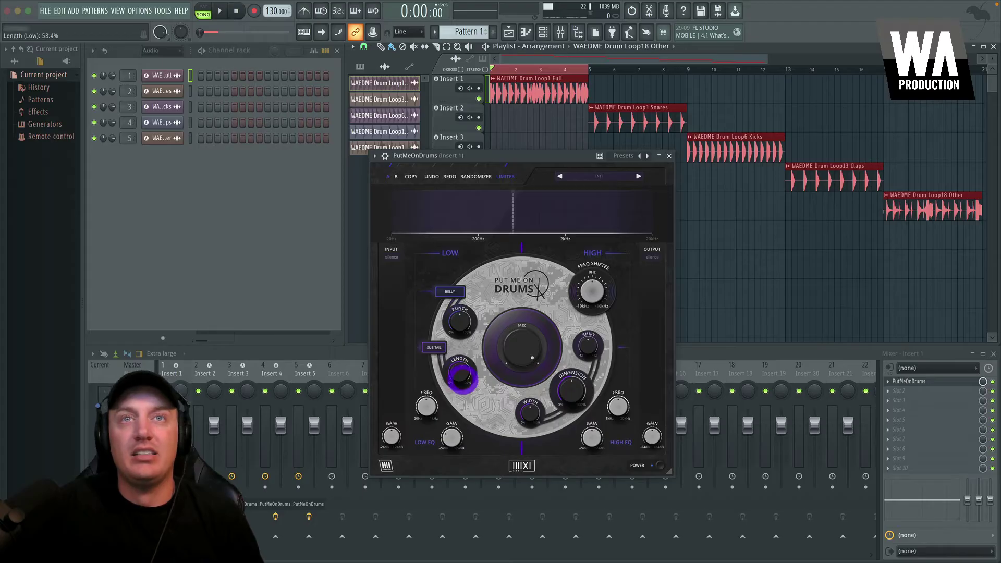
left_click(448, 290)
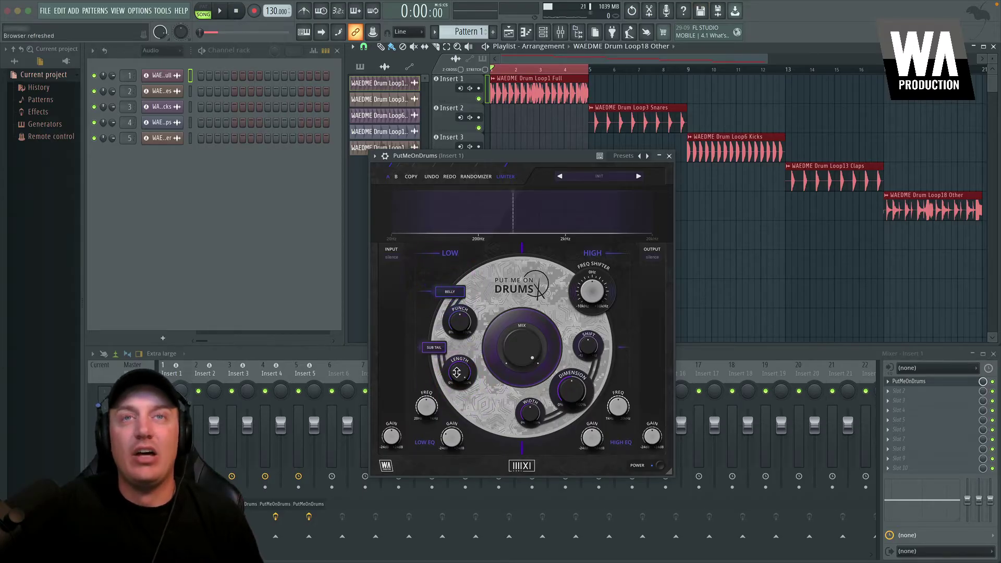
left_click_drag(458, 371, 459, 404)
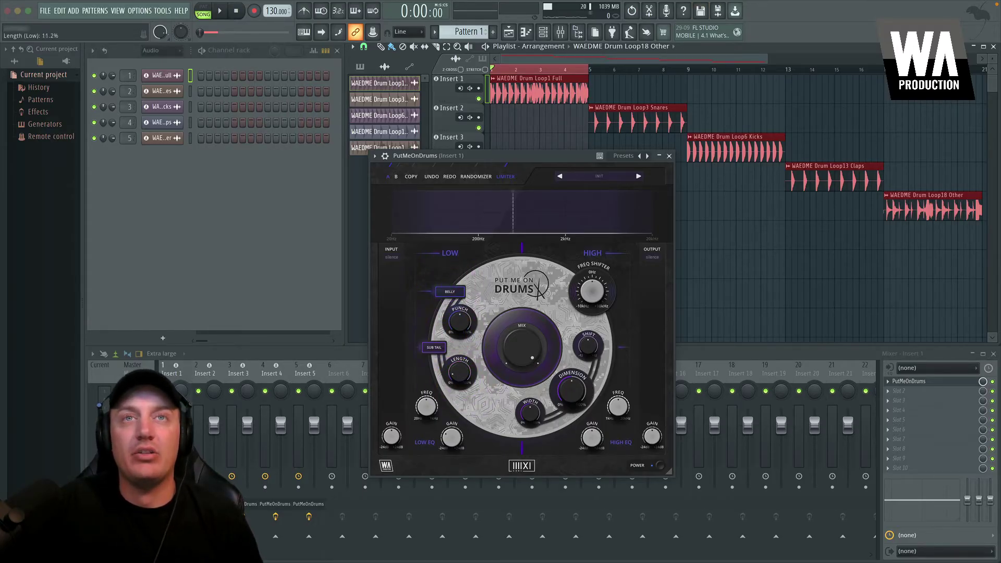
left_click(434, 348)
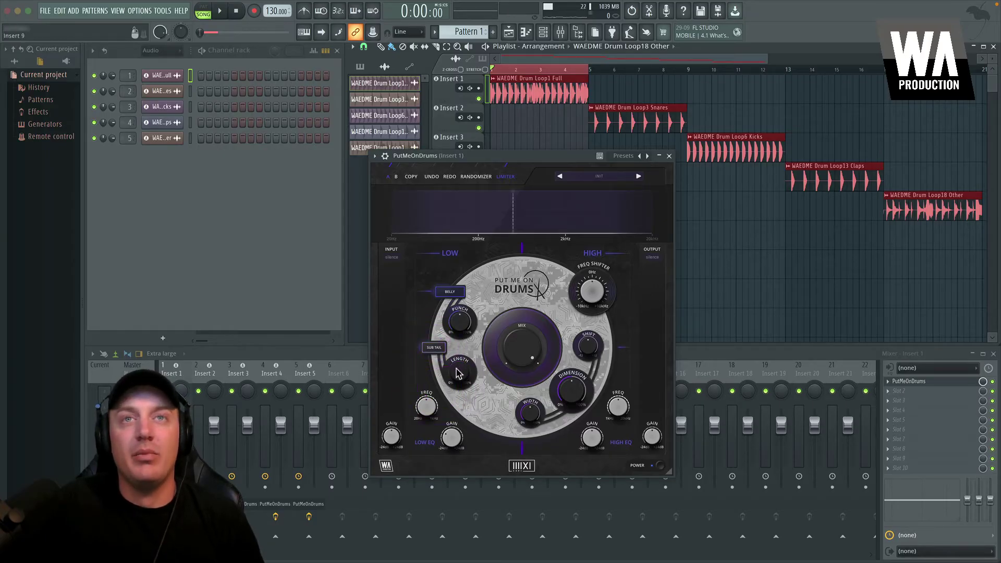
left_click_drag(447, 360, 447, 331)
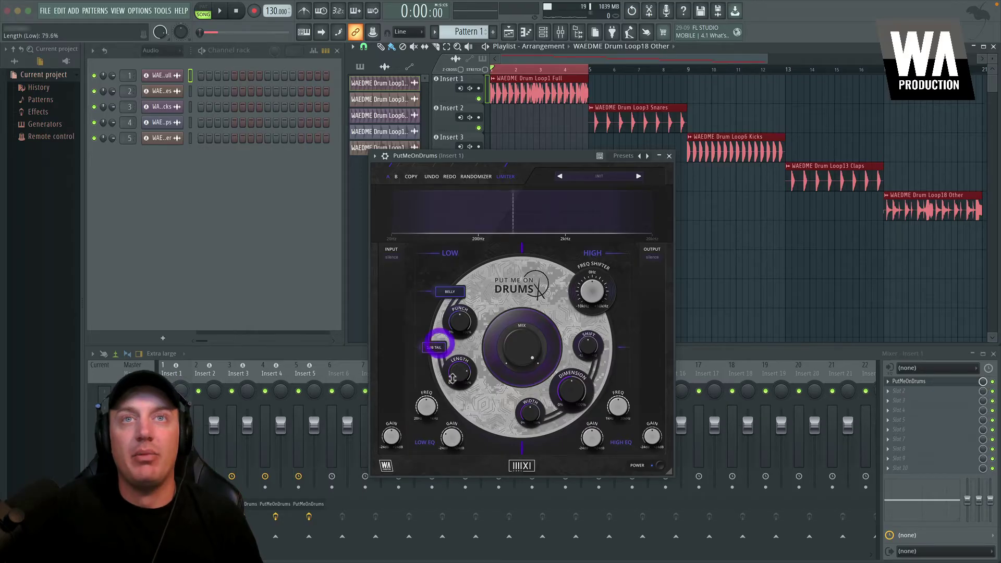
left_click(433, 349)
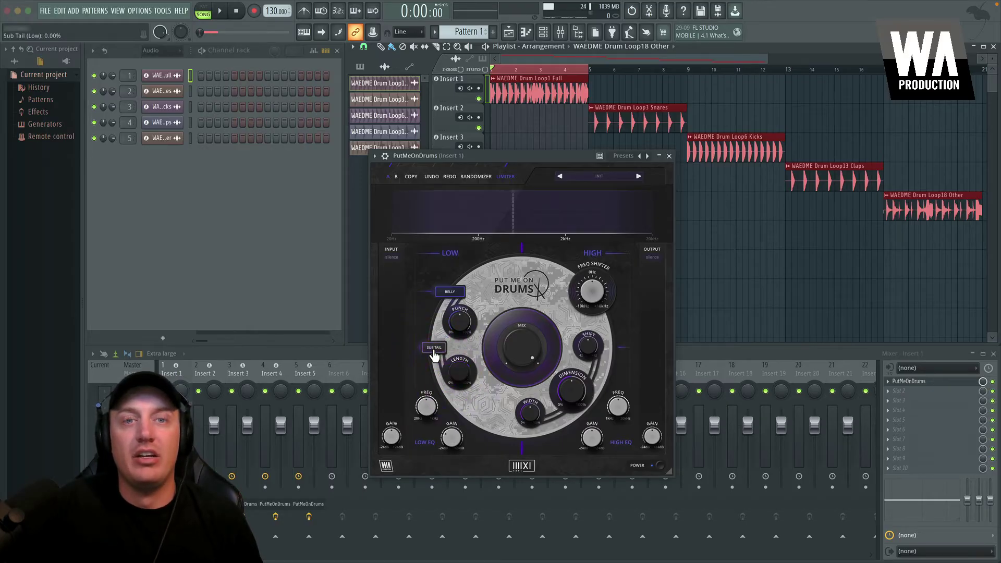
Try out the Belly effect in the low band with its Punch at about 64%
left_click(452, 293)
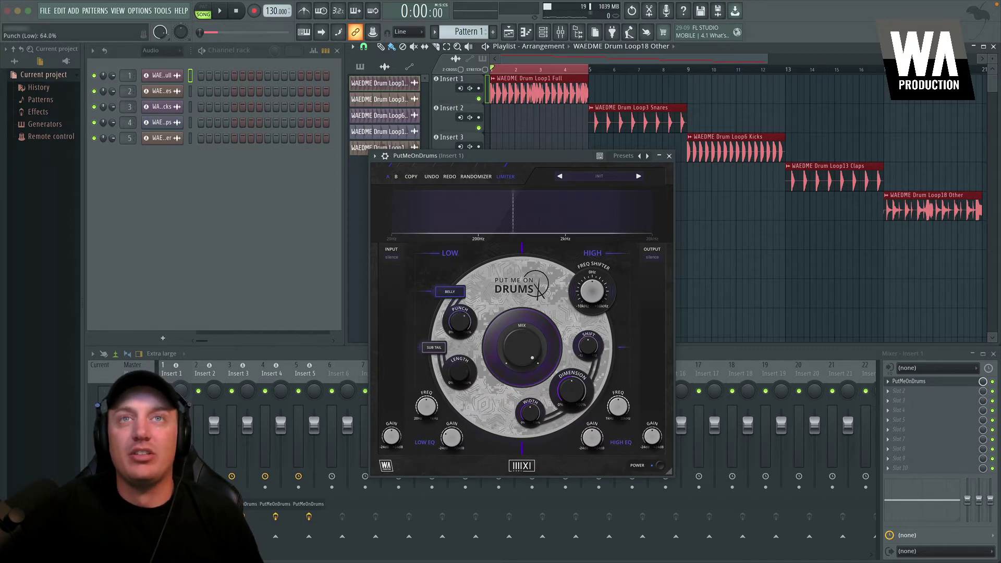
left_click_drag(471, 295, 471, 319)
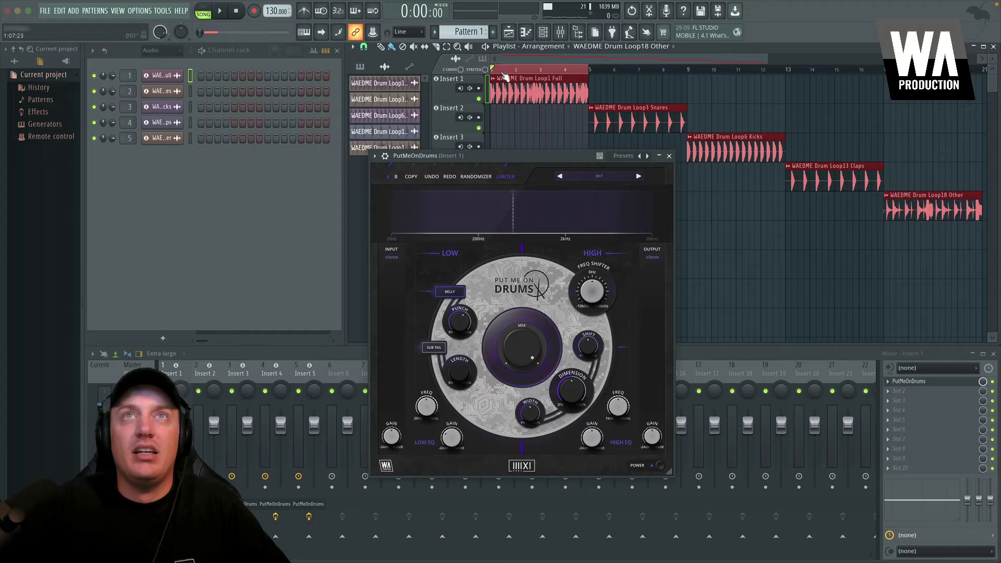
Play the full drum loop with Sub Tail switched on and set its Length to 30%
key("space")
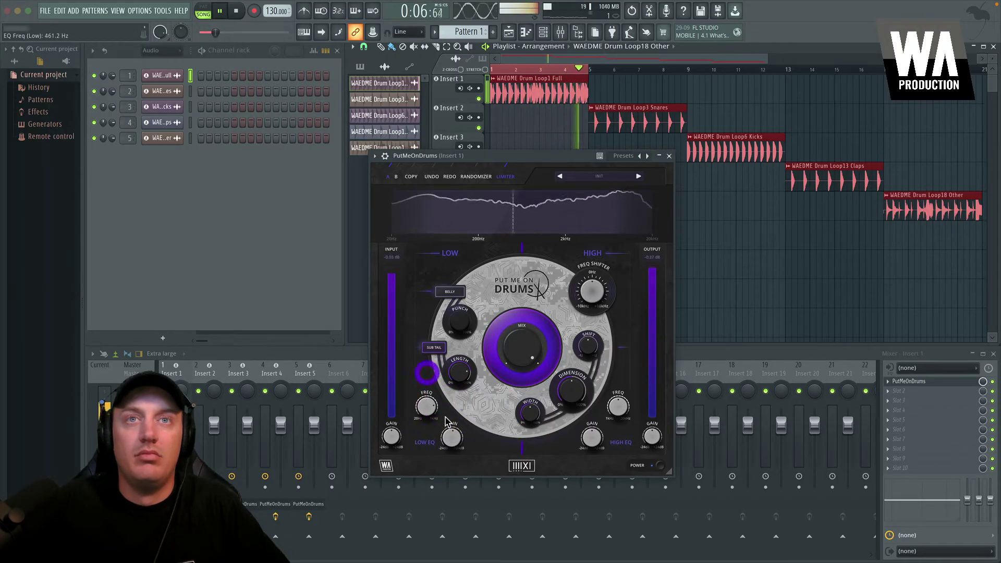
left_click(436, 349)
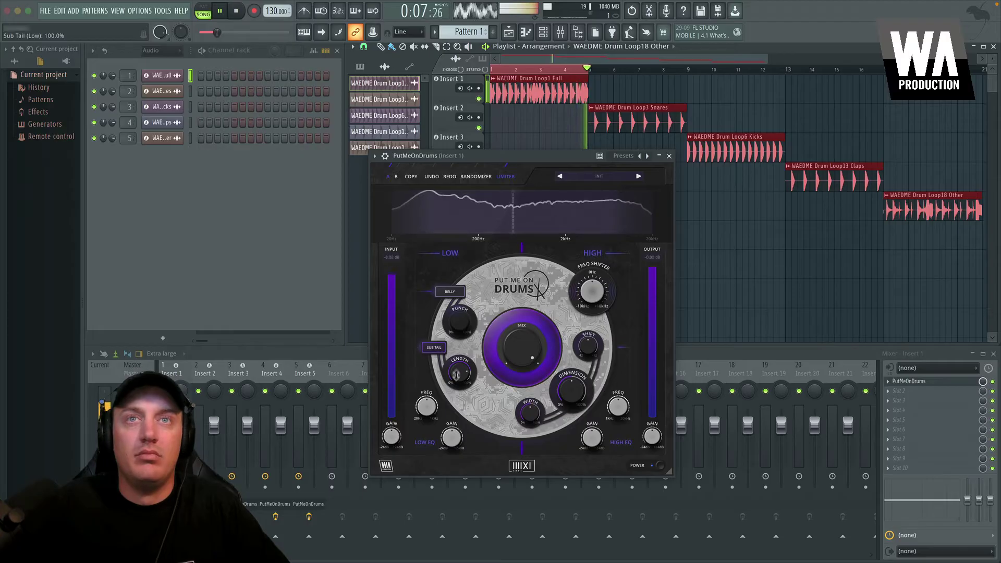
left_click_drag(458, 372, 458, 397)
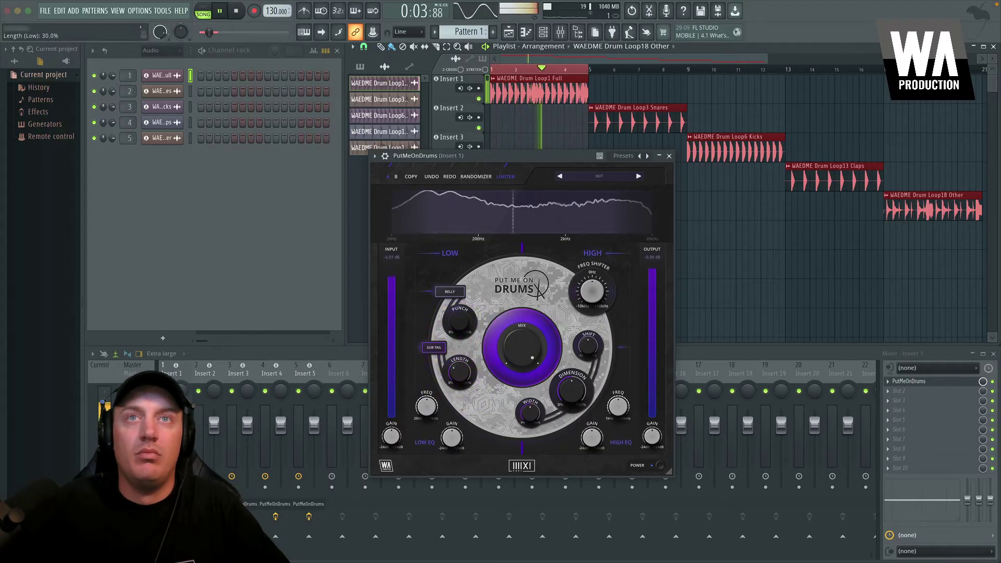
Switch on Belly while the loop plays, vary Punch between 80% and 20.8%, and stop playback
left_click(447, 292)
left_click(459, 321)
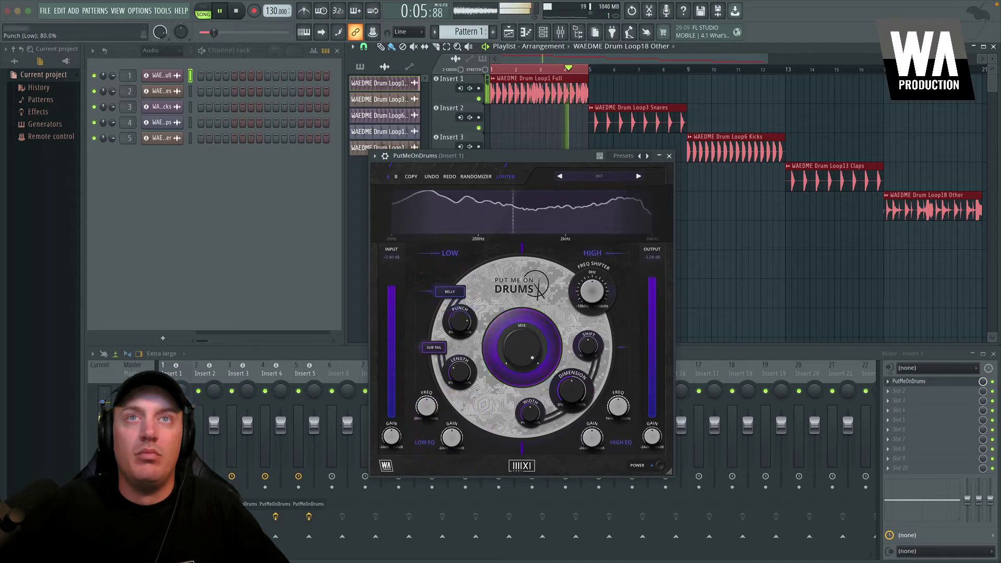
left_click_drag(460, 320, 459, 348)
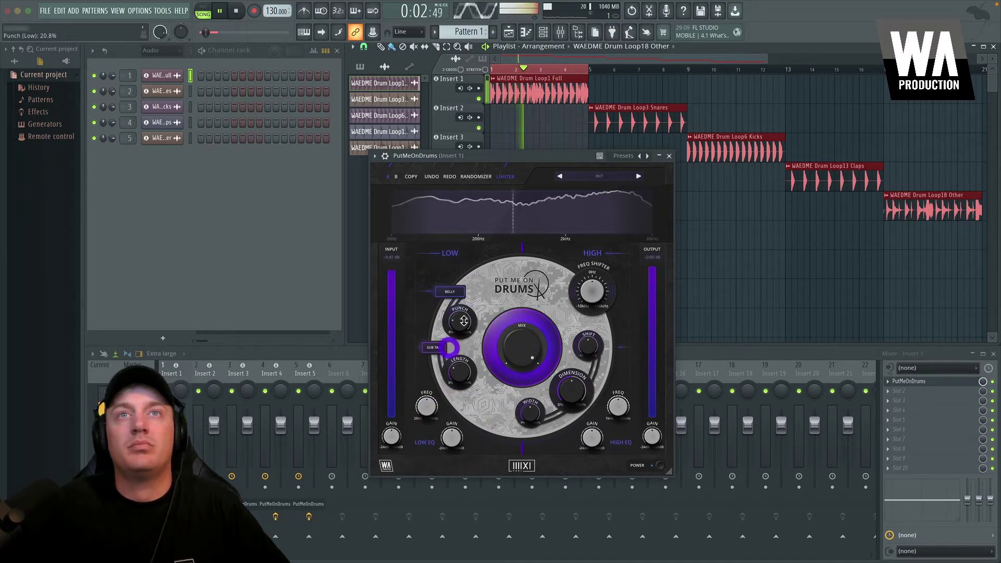
key("space")
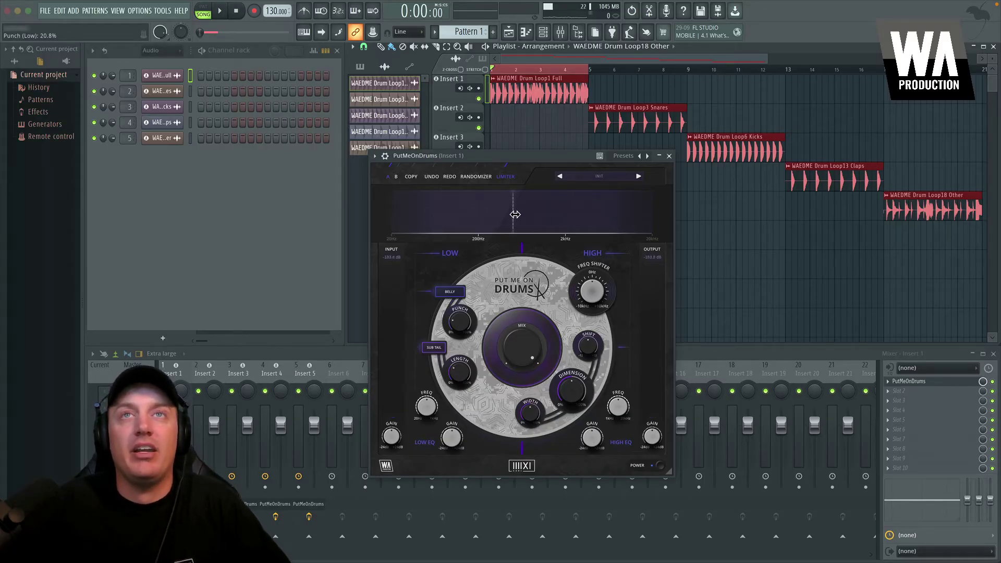
Play the full drum loop with the crossover lowered to about 97 Hz and Punch raised to 86%
key("space")
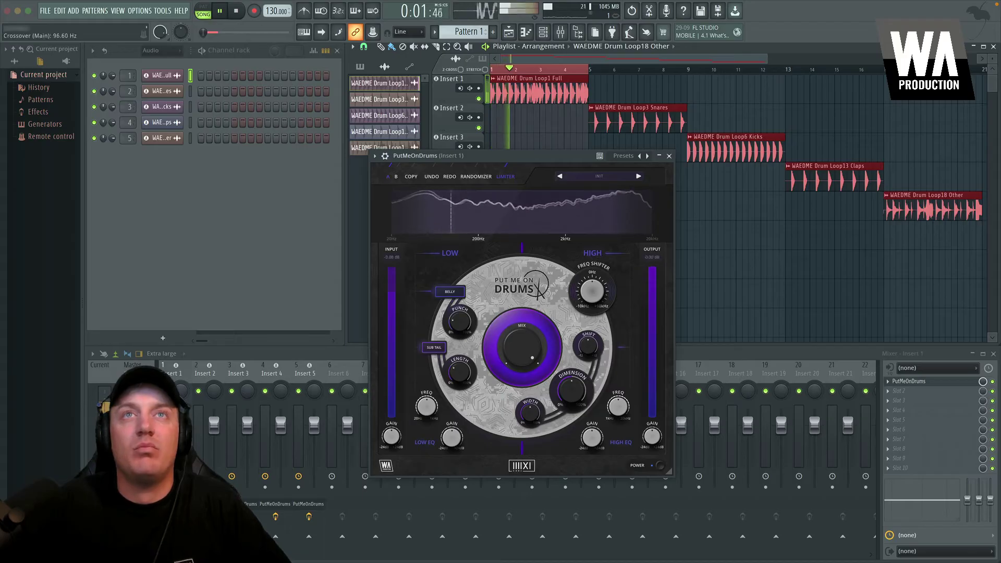
left_click_drag(515, 214, 451, 214)
left_click_drag(459, 312, 459, 304)
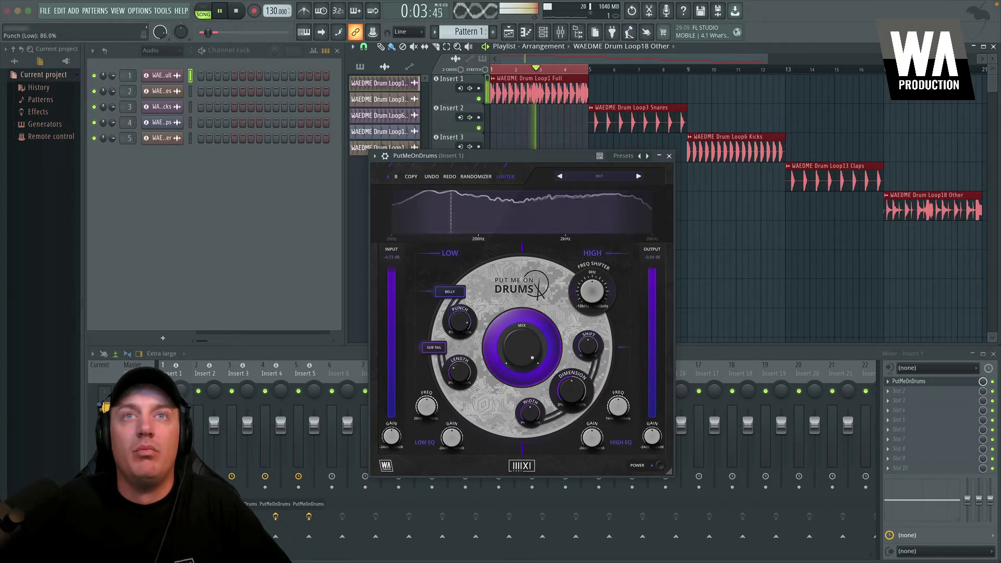
Set Length to 86.4%, lower Punch and move the crossover to 198.1 Hz while the full drum loop plays, then stop playback
left_click_drag(463, 370, 463, 363)
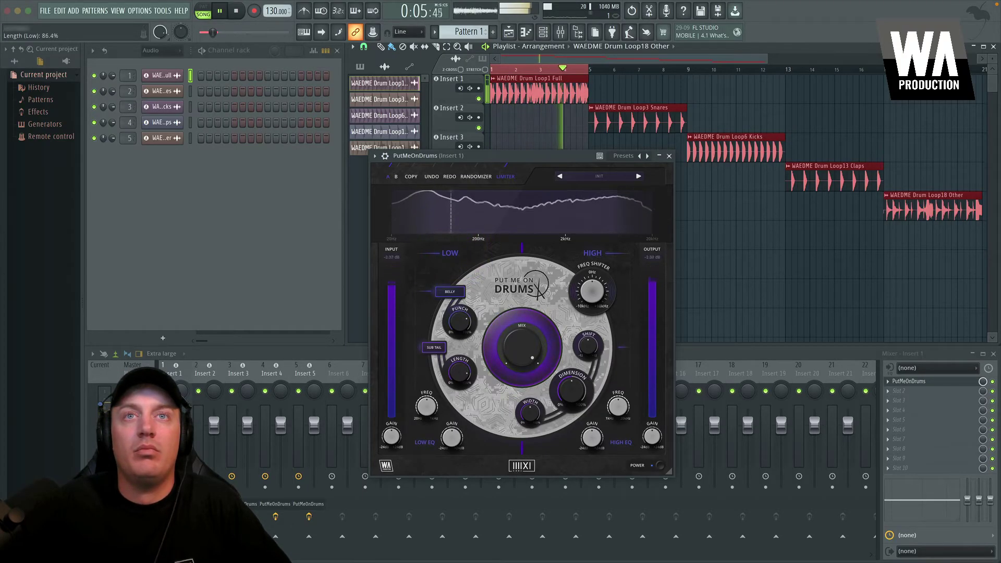
left_click_drag(460, 321, 459, 339)
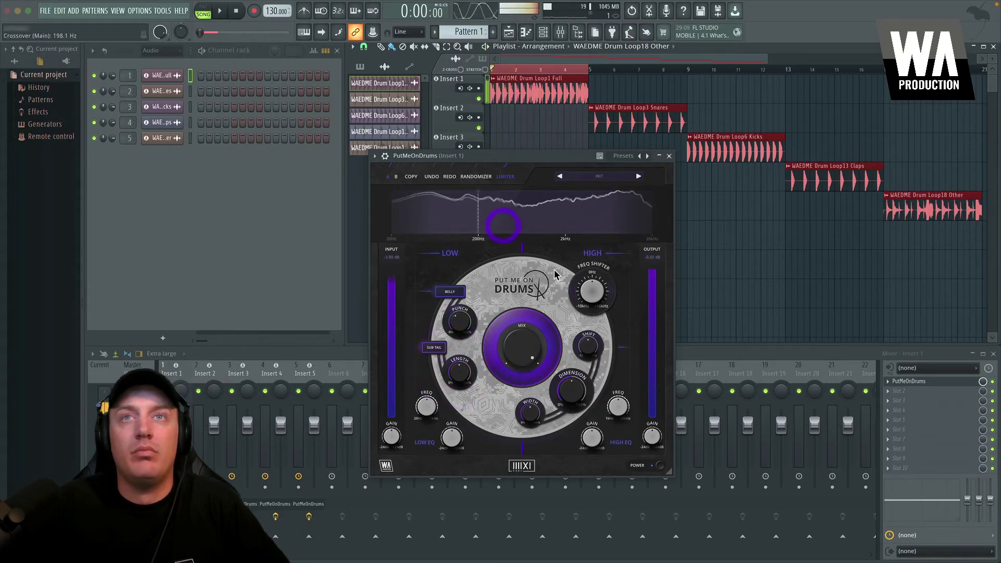
left_click_drag(503, 223, 478, 223)
key("space")
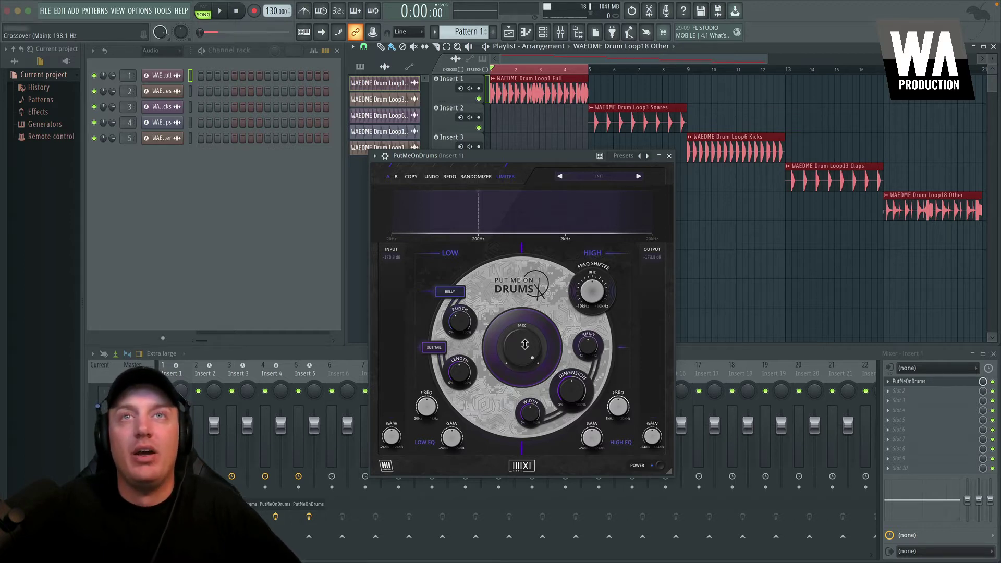
Play the full drum loop while lowering Mix to 0% and raising it back to 66%, then stop playback
key("space")
left_click_drag(525, 344, 515, 480)
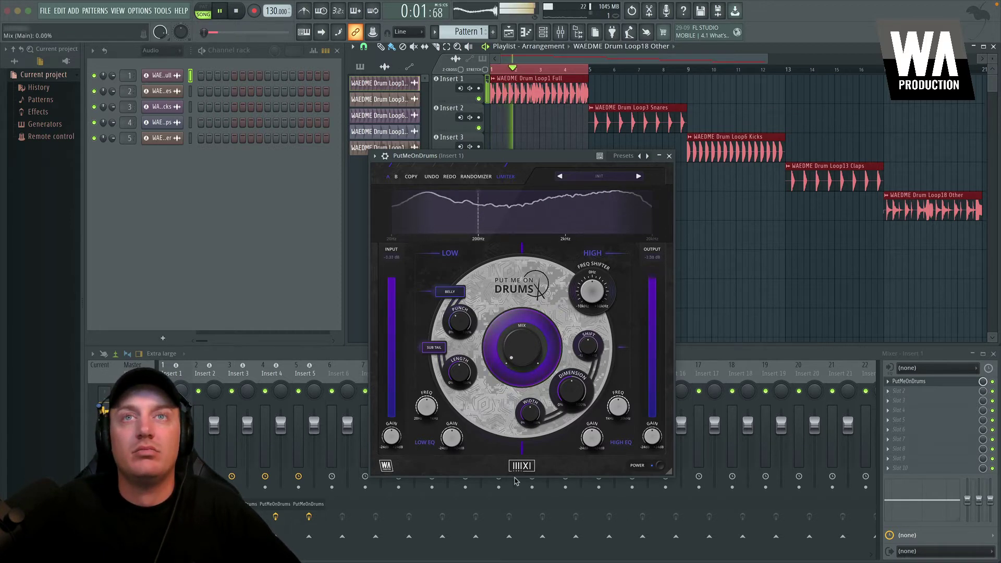
left_click_drag(515, 480, 515, 390)
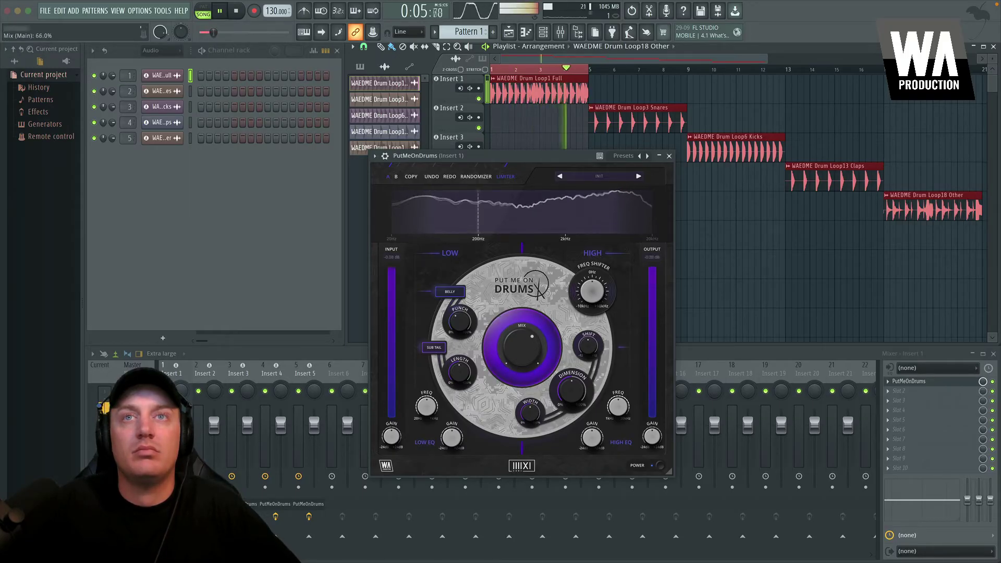
key("space")
left_click(503, 138)
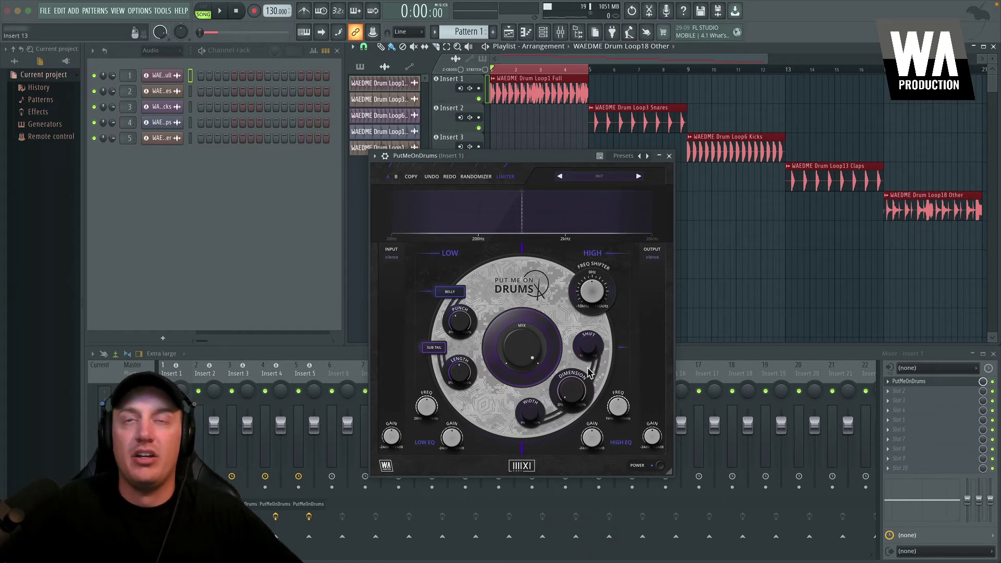
Try out the high band's Dimension and Freq Shifter controls, then briefly play the full drum loop
left_click_drag(571, 390, 571, 384)
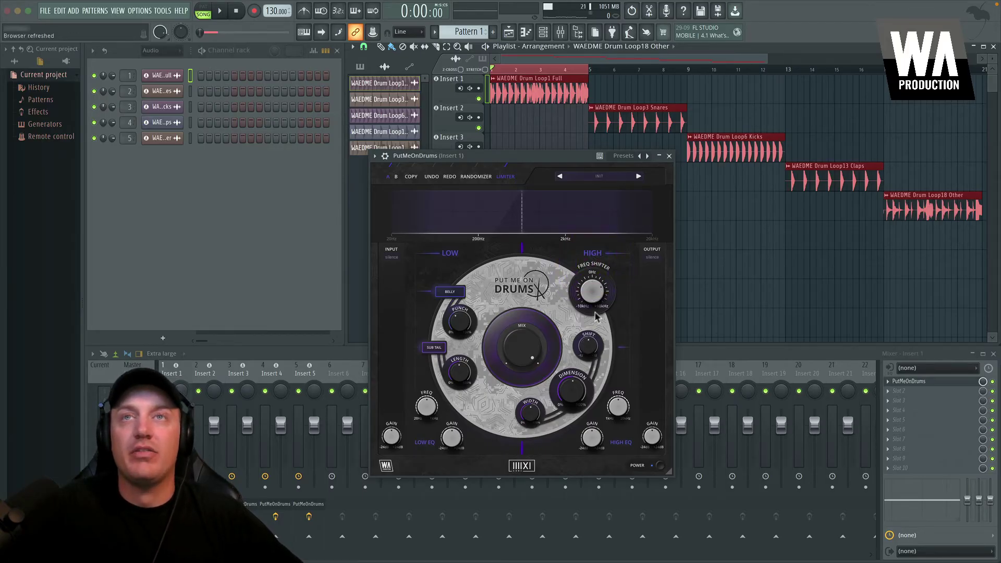
left_click(591, 287)
left_click(663, 311)
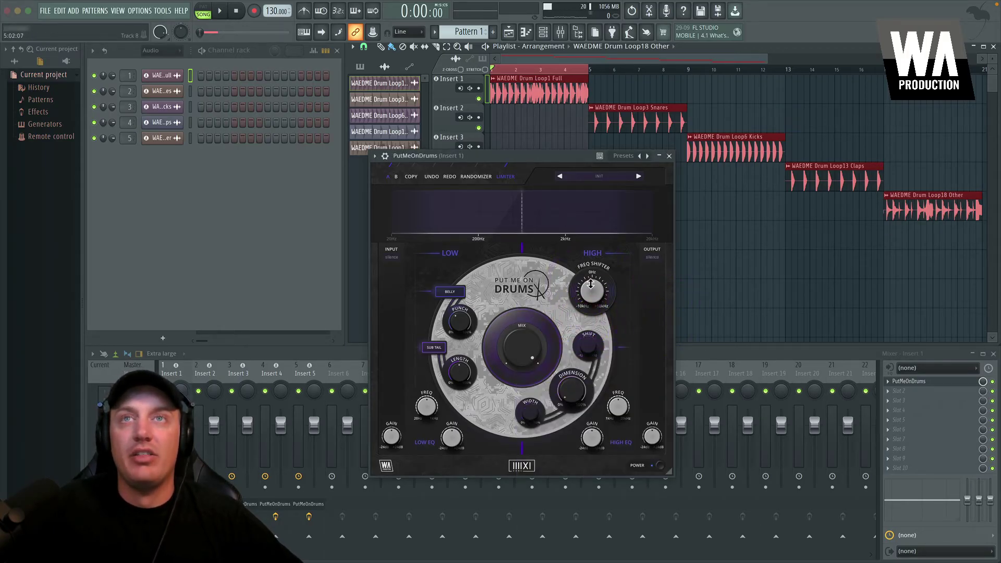
key("space")
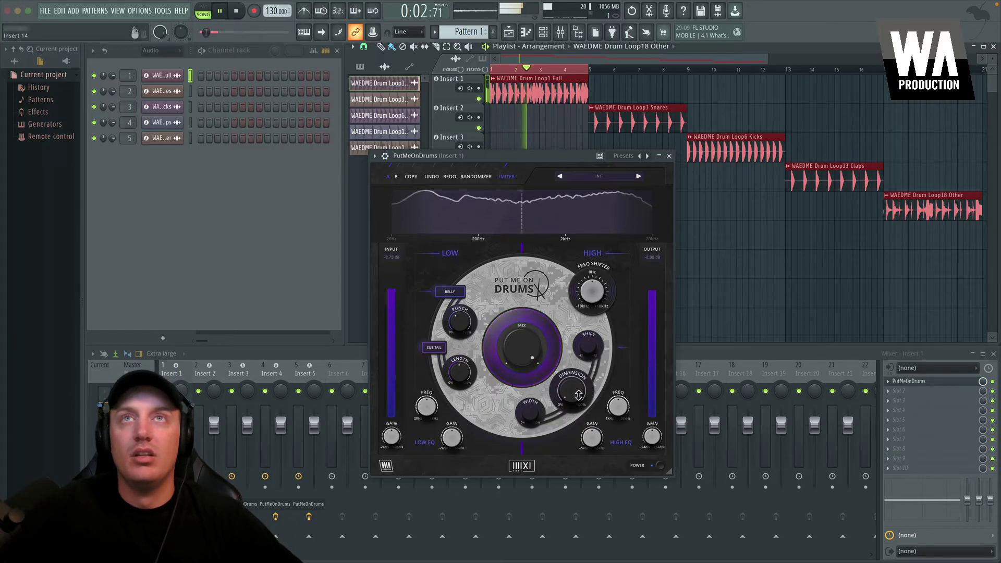
key("space")
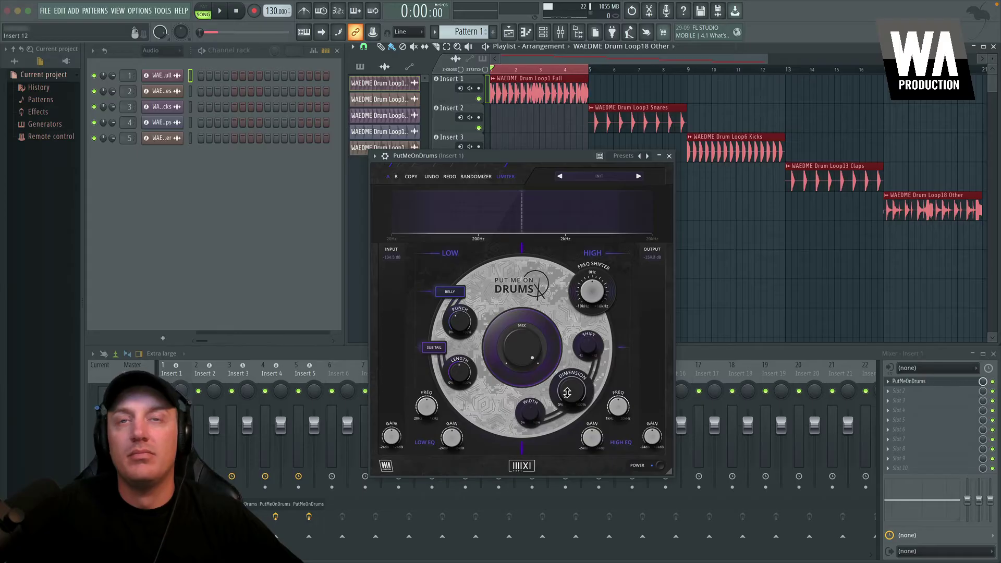
Play the full drum loop while varying the high-band Shift between -7.87 and -1.73, adjusting Width and sweeping Freq Shifter through 2430 Hz
key("space")
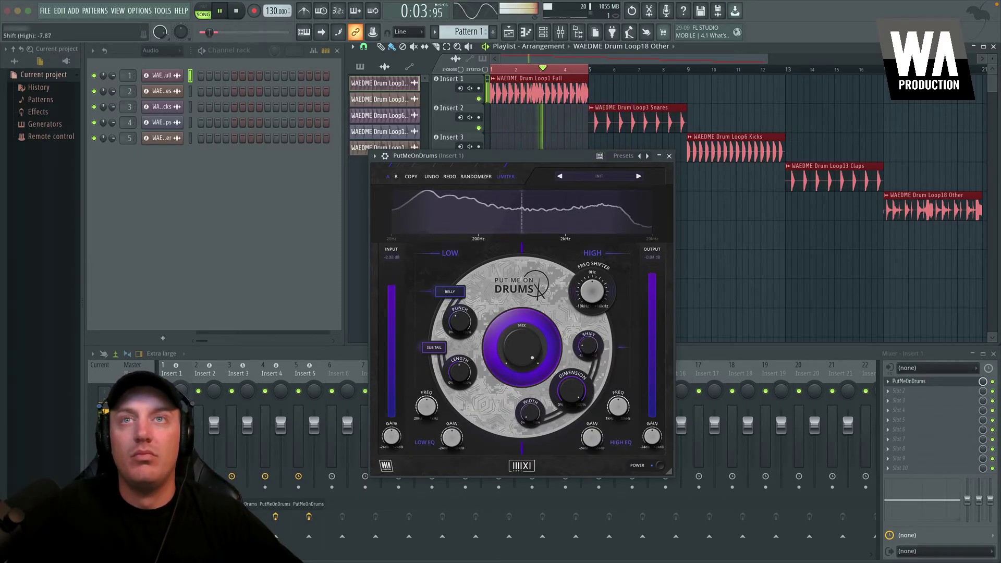
left_click_drag(591, 290, 588, 344)
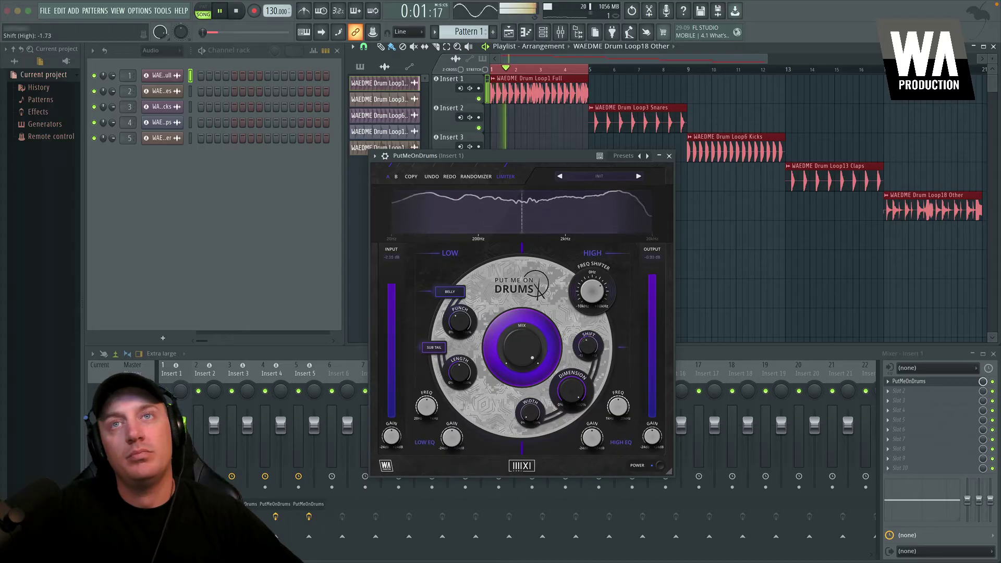
left_click_drag(530, 411, 534, 293)
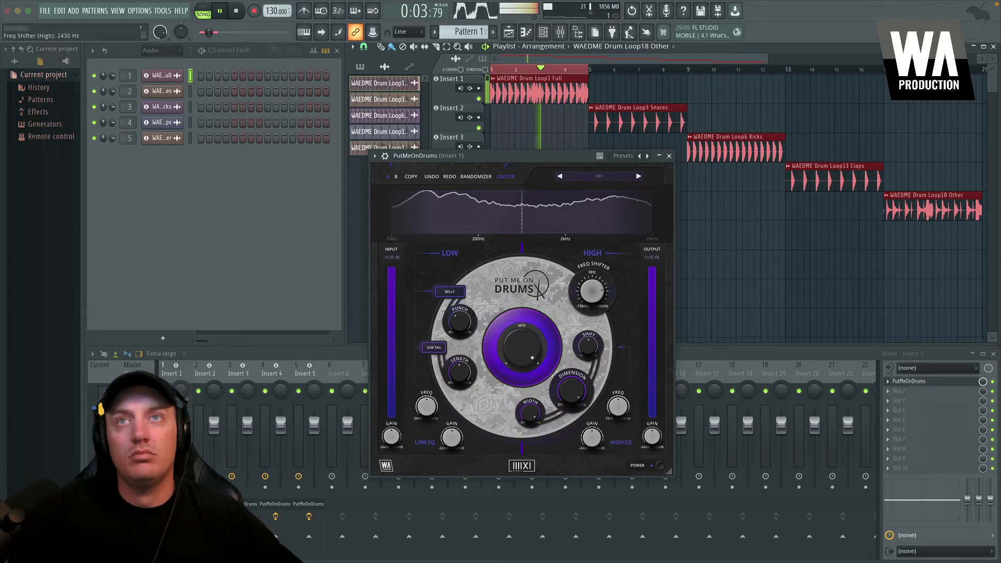
left_click_drag(592, 291, 582, 338)
key("space")
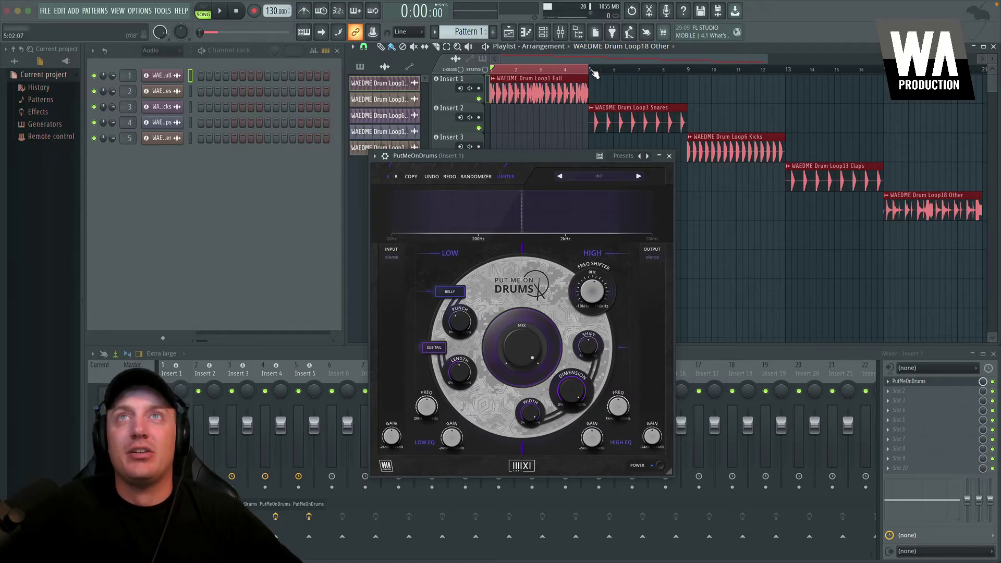
Select bars 5 to 9 over the snare loop as the playback range and bring up PutMeOnDrums on Insert 2
left_click_drag(591, 68, 435, 66)
left_click_drag(687, 73, 604, 74)
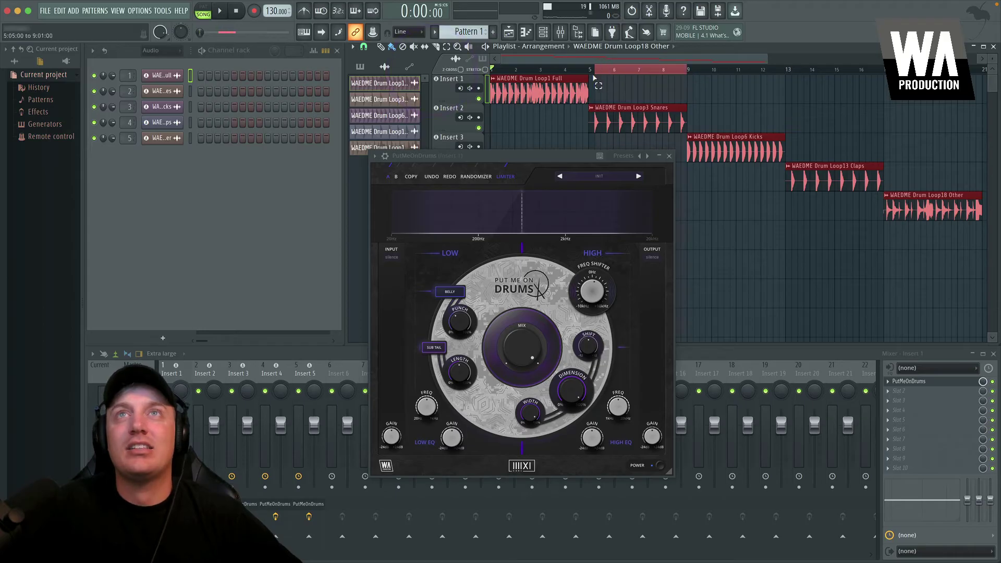
left_click(588, 70)
left_click(601, 110)
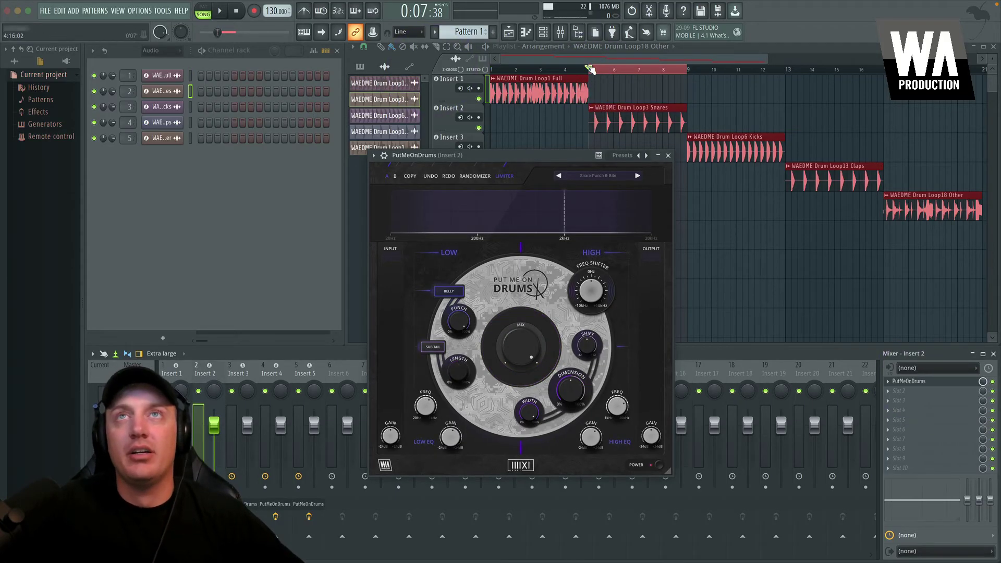
Audition the snare loop with the plugin bypassed, then open its preset browser and switch the plugin on
key("space")
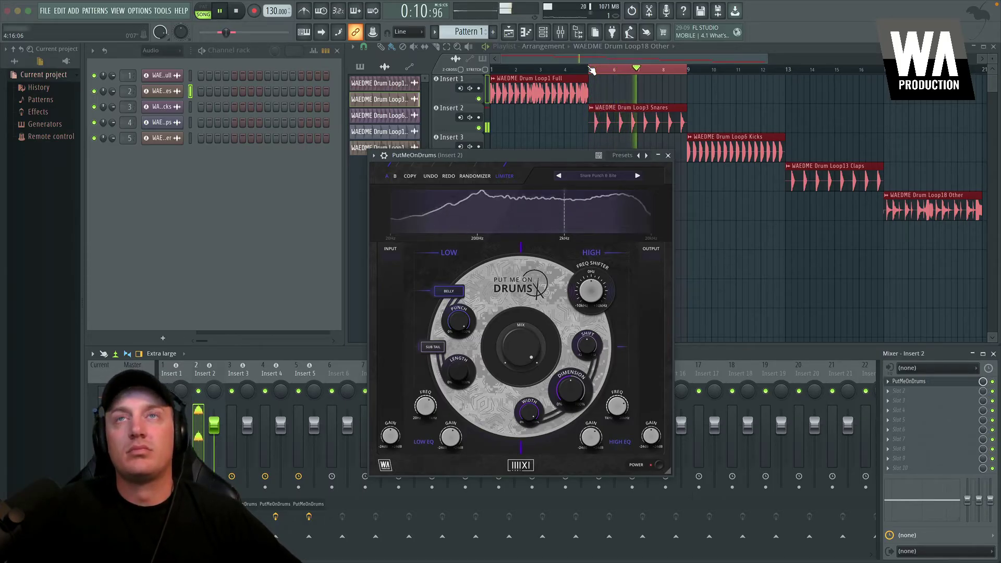
left_click(594, 177)
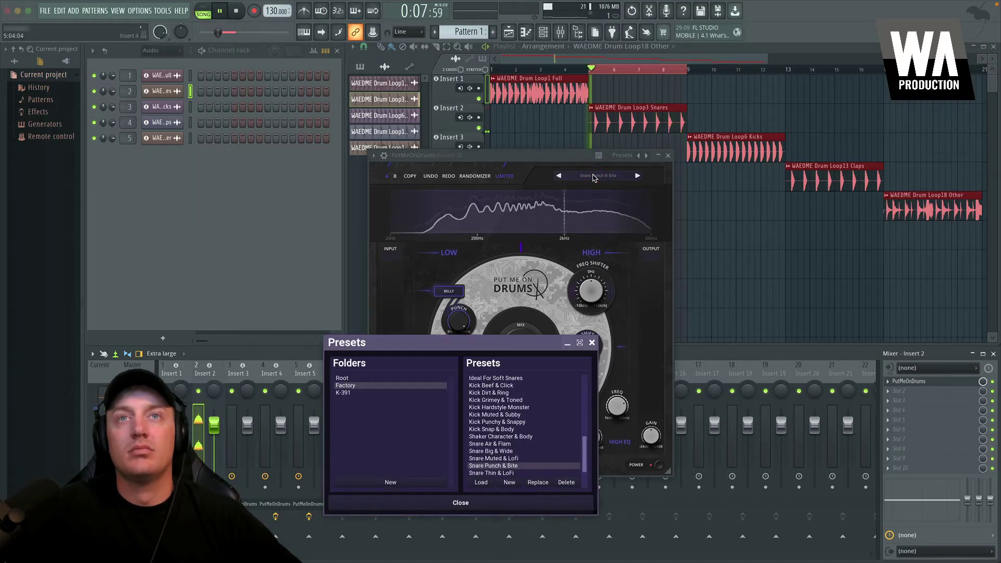
key("space")
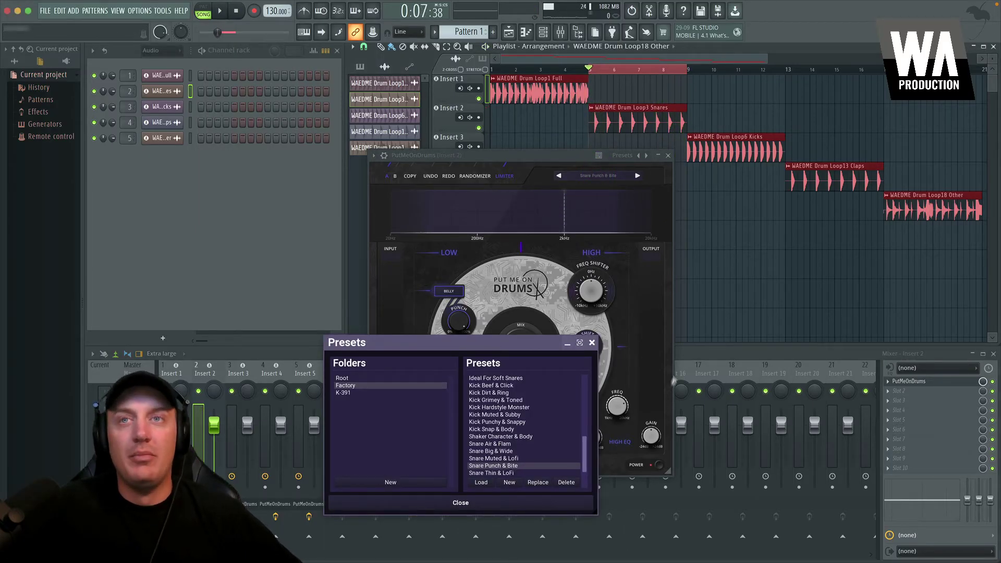
left_click(660, 464)
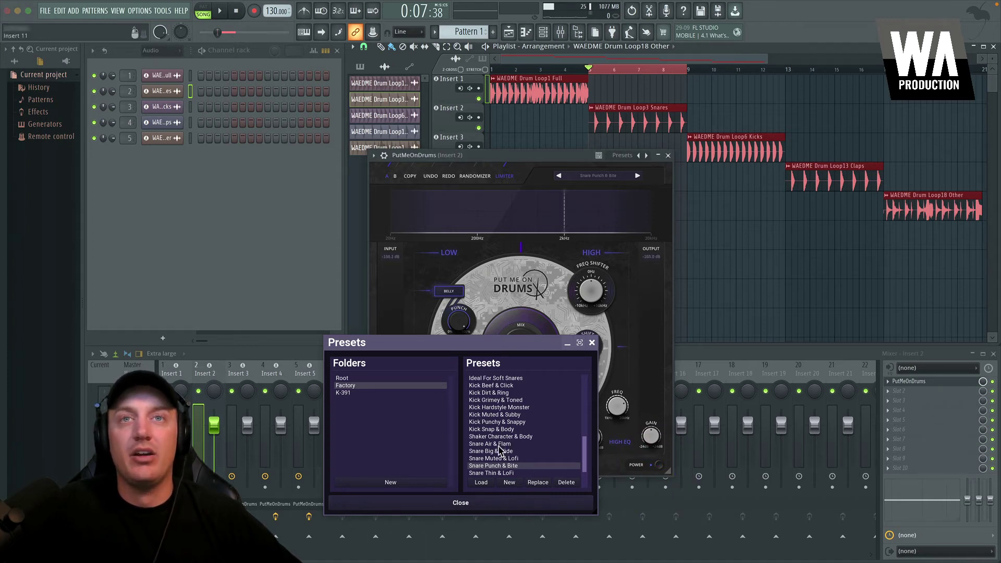
Load the factory preset Snare Air & Flam, play the snare loop and move the preset browser clear of the plugin
scroll(499, 449, "down", 2)
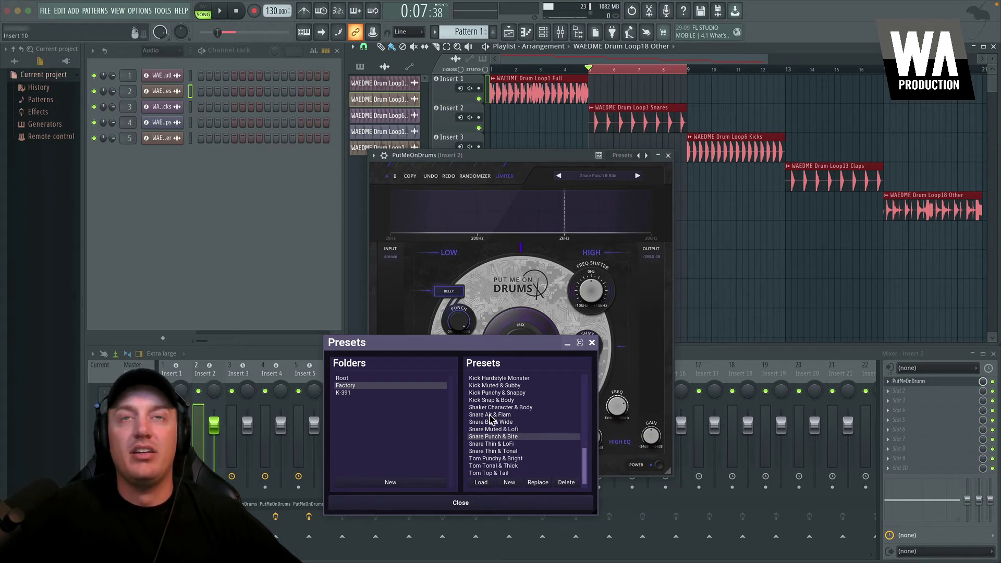
left_click(490, 417)
key("space")
scroll(539, 434, "up", 1)
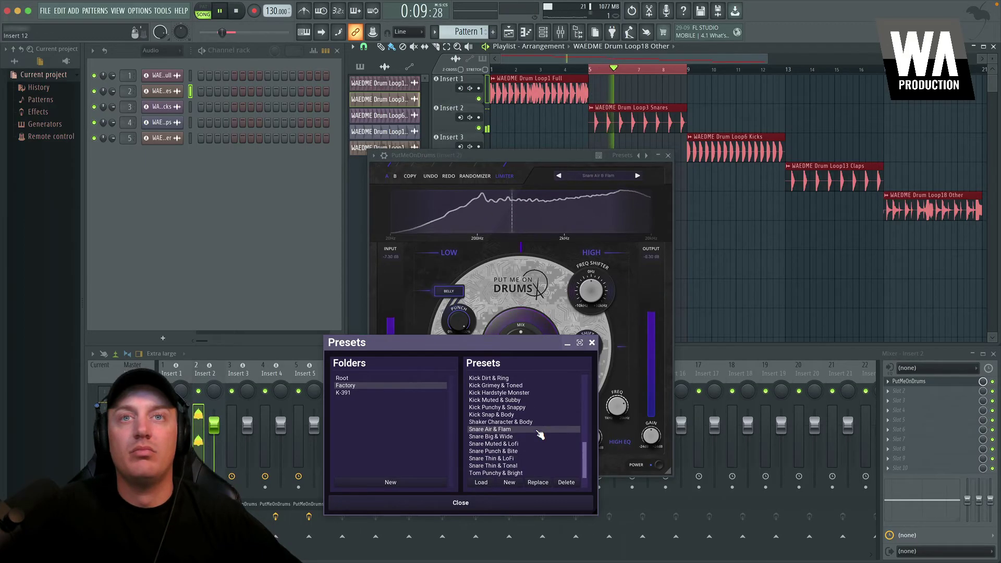
left_click_drag(482, 346, 835, 262)
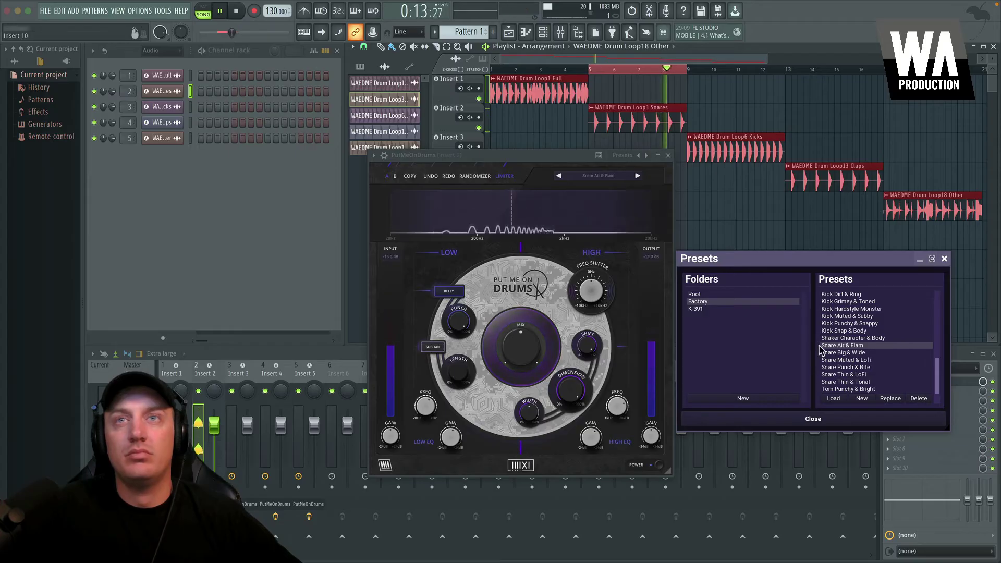
Audition the presets Snare Big & Wide and Snare Muted & Lofi on the snare loop, restarting it from bar 5
left_click(594, 69)
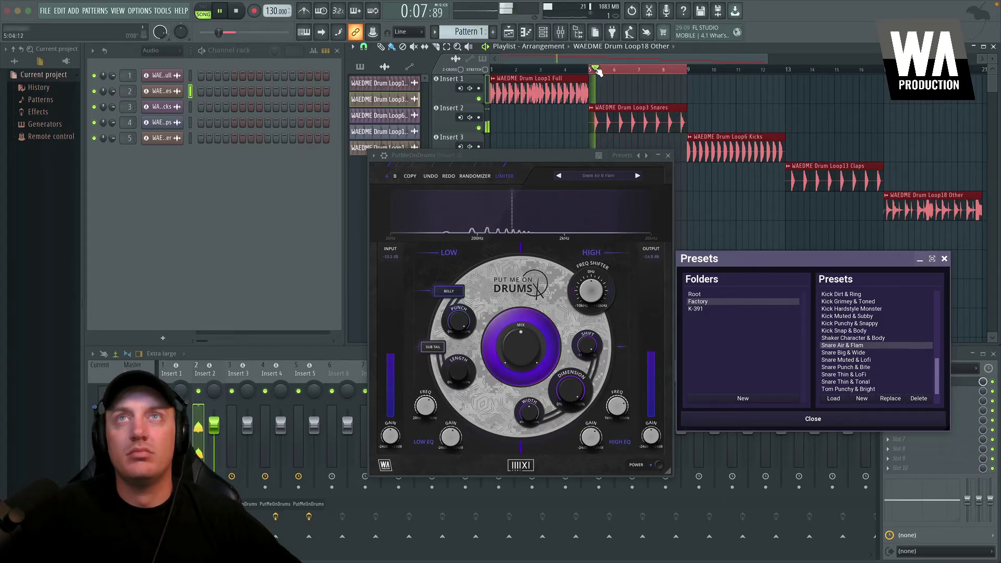
key("Down")
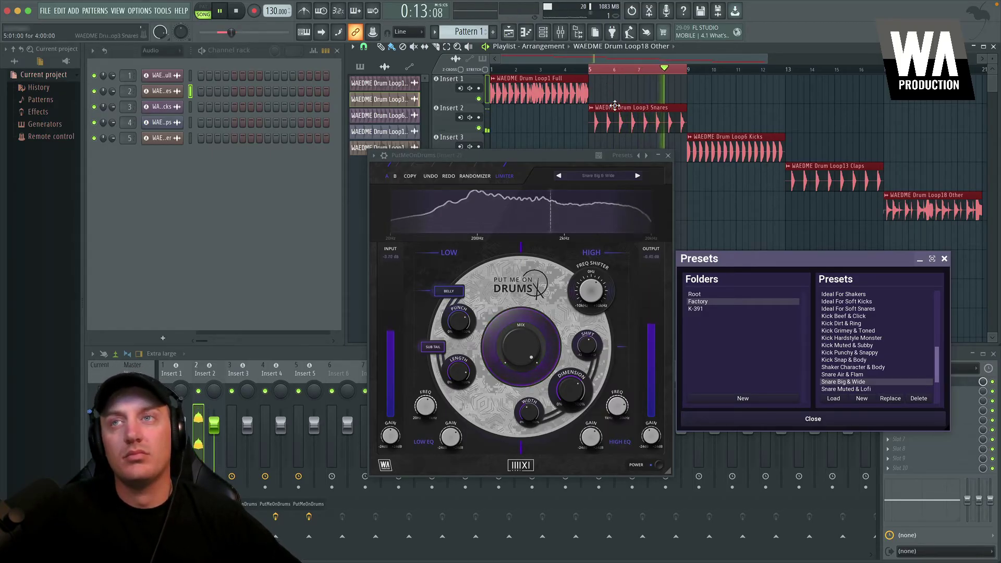
key("Down")
left_click(591, 70)
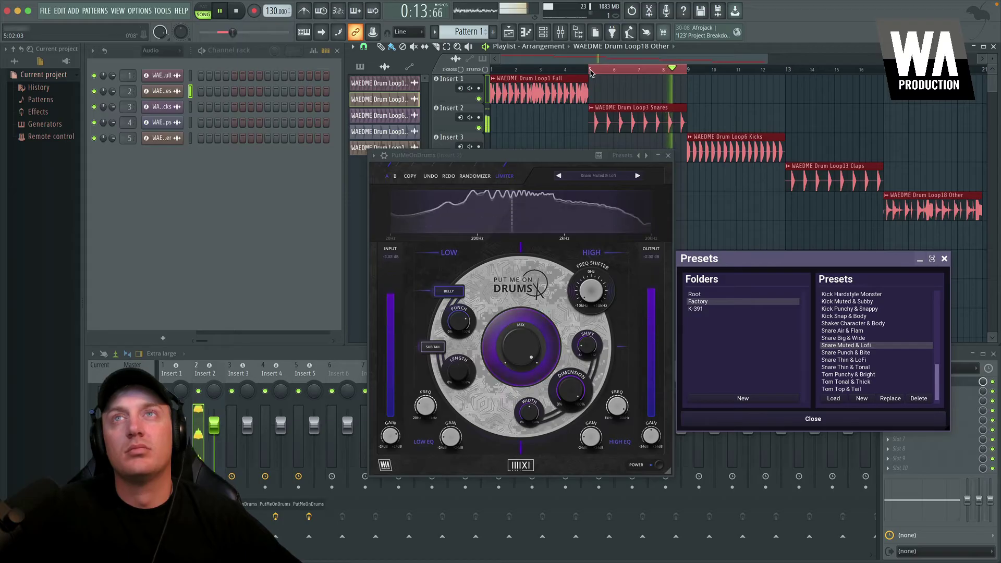
Audition Snare Punch & Bite, Snare Thin & LoFi and Snare Thin & Tonal on the snare loop, then stop playback
key("Down")
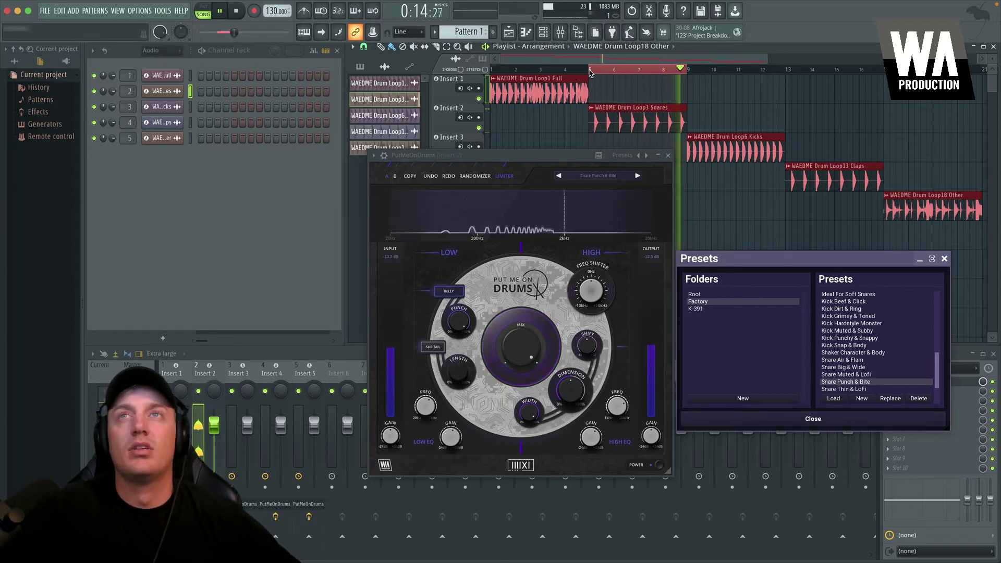
left_click(589, 70)
key("Down")
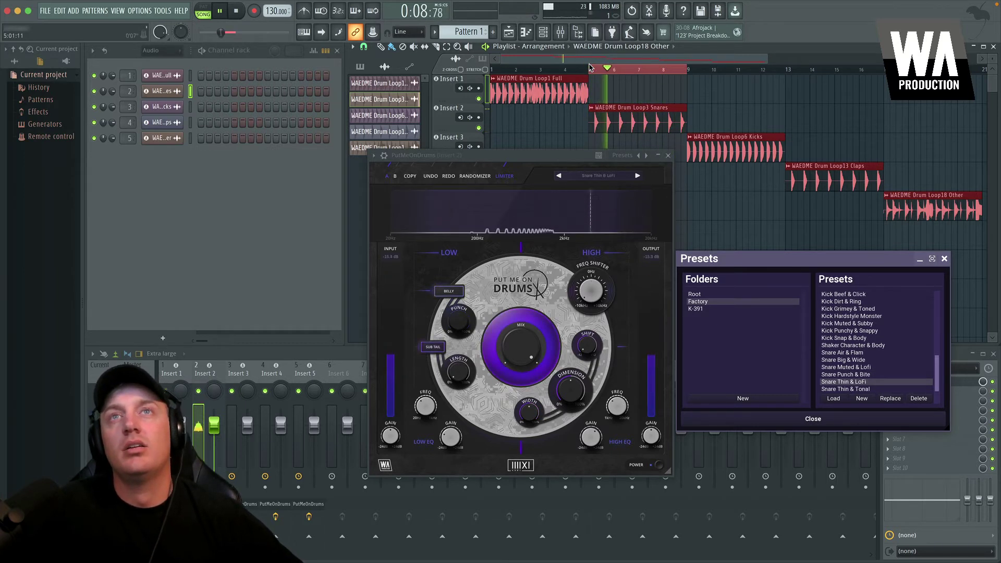
left_click(860, 390)
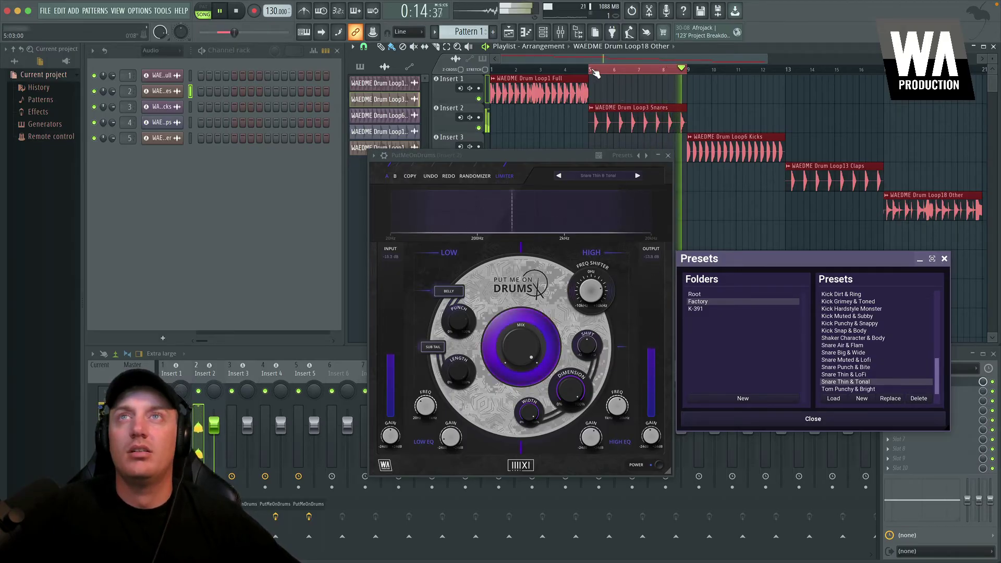
key("space")
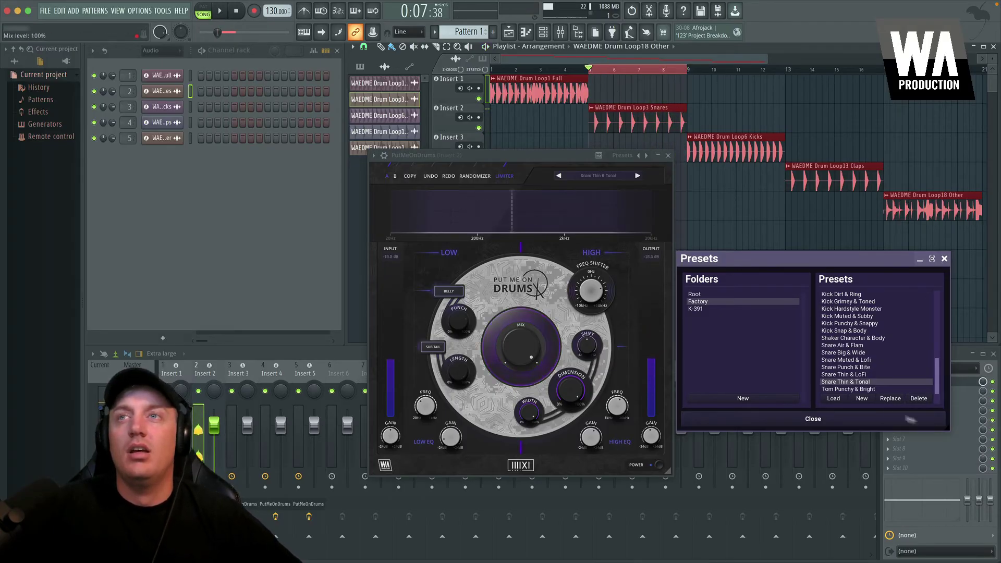
Load the preset Snare Punch & Bite and compare the snare loop with the plugin bypassed and switched on
left_click(862, 367)
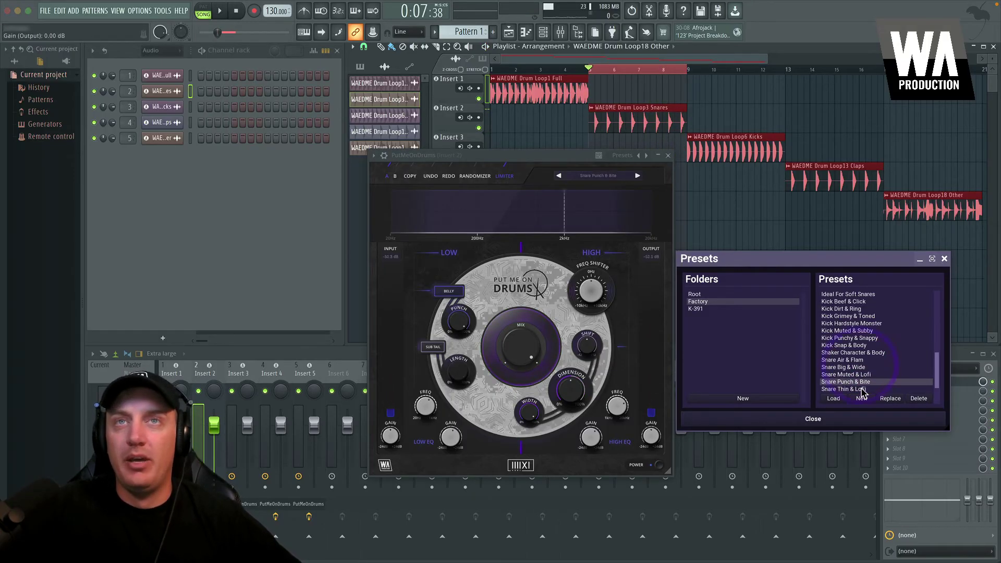
scroll(865, 365, "down", 1)
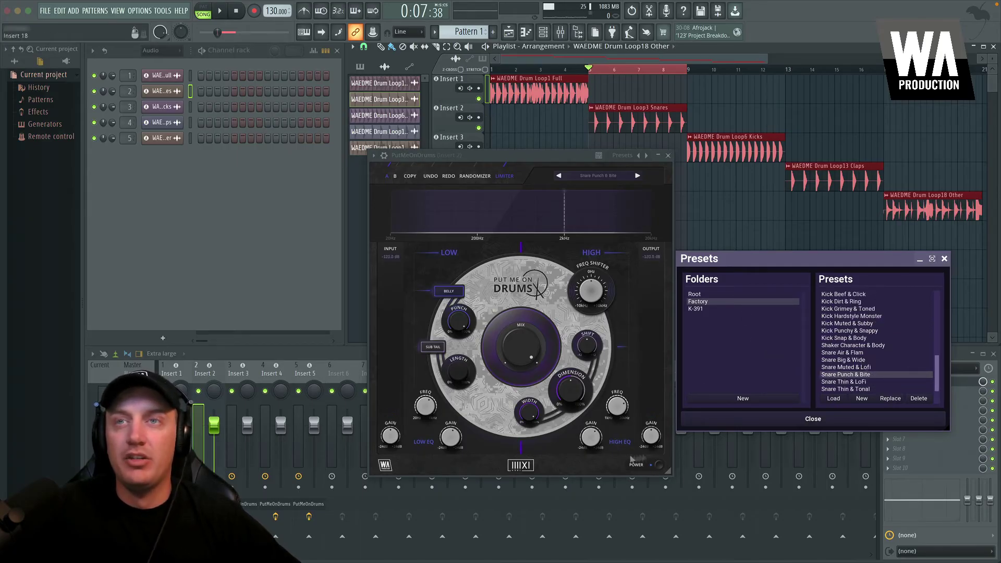
left_click(659, 465)
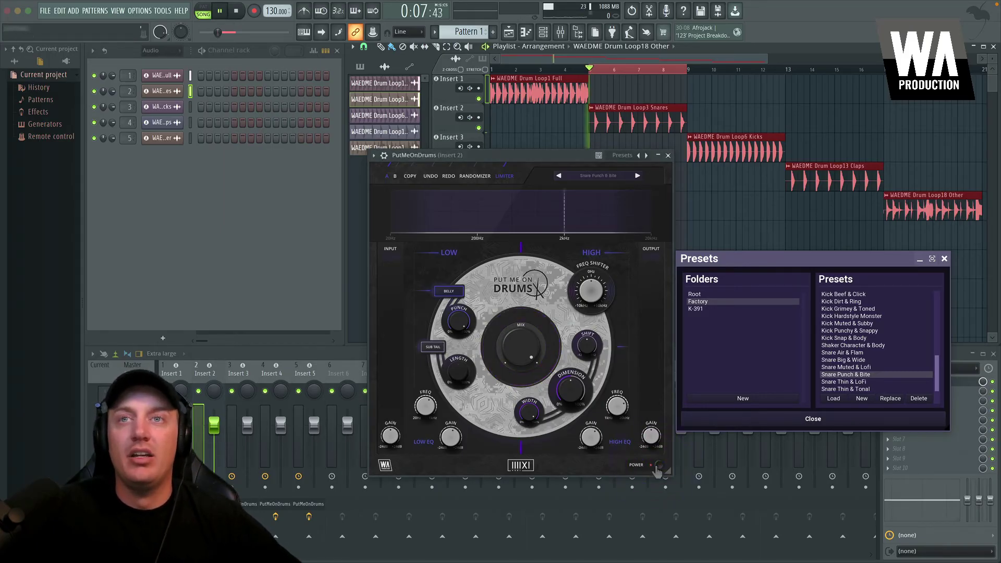
left_click(658, 465)
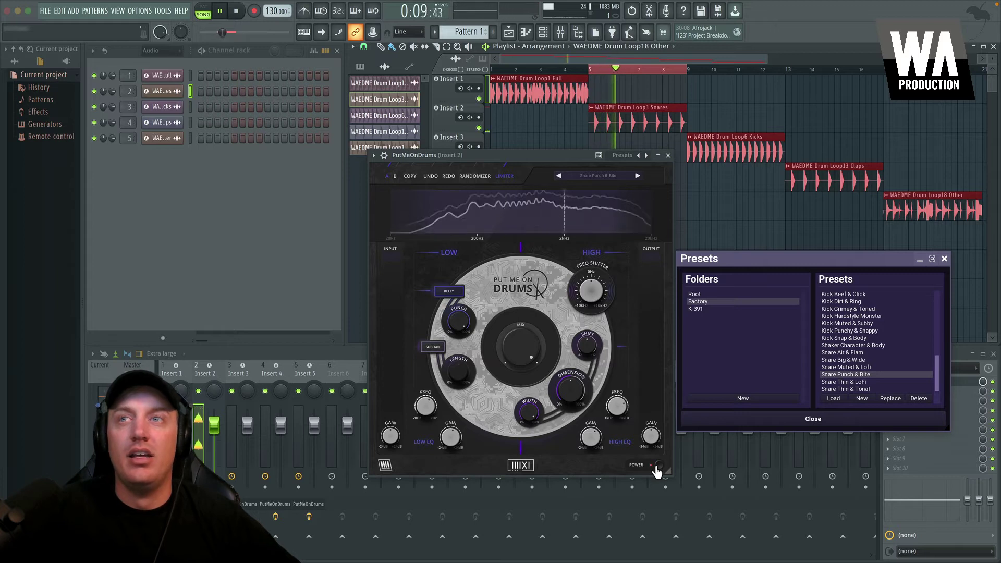
left_click(657, 467)
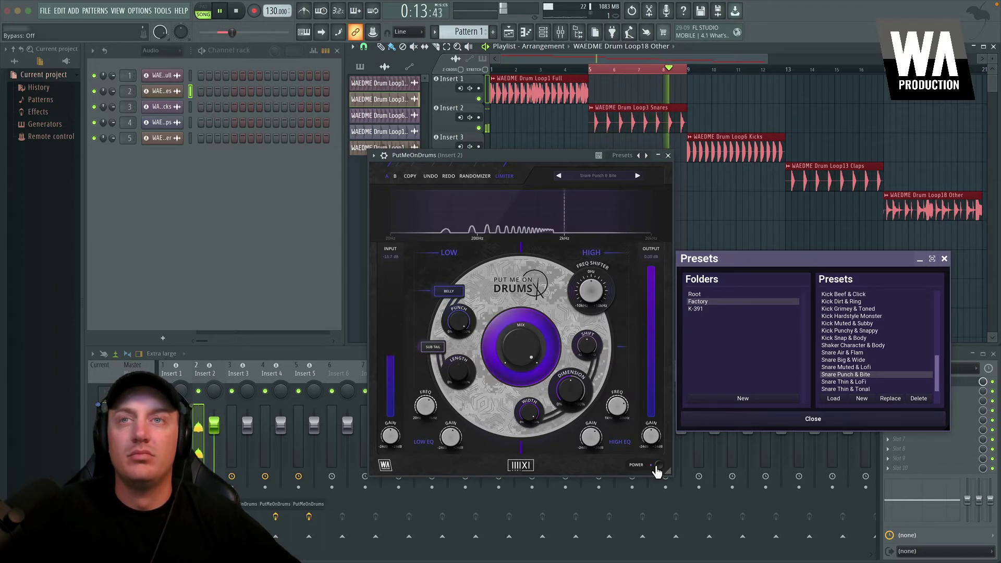
Stop playback and move the playlist's loop region to the kick clip, bars 9 to 13
key("space")
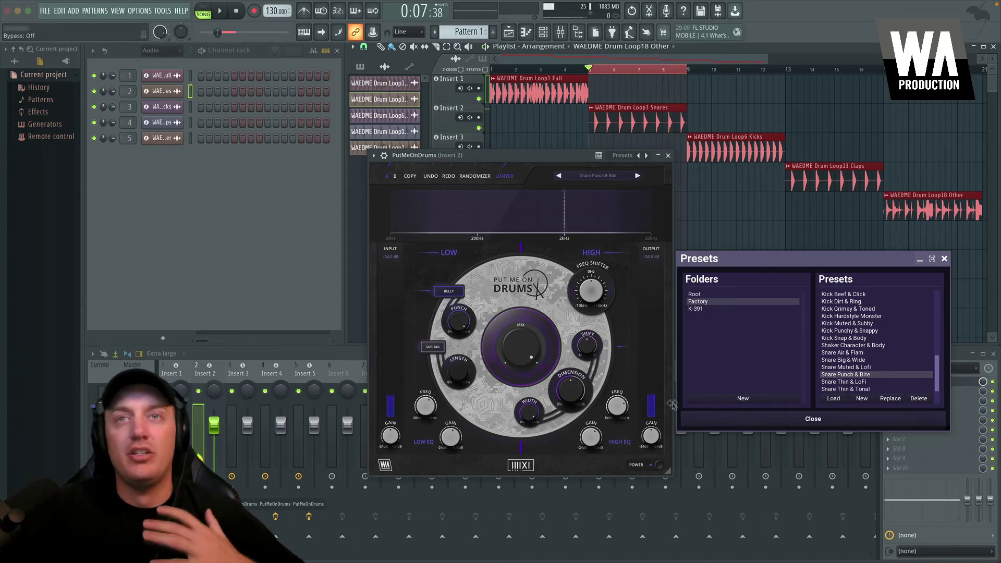
left_click(728, 262)
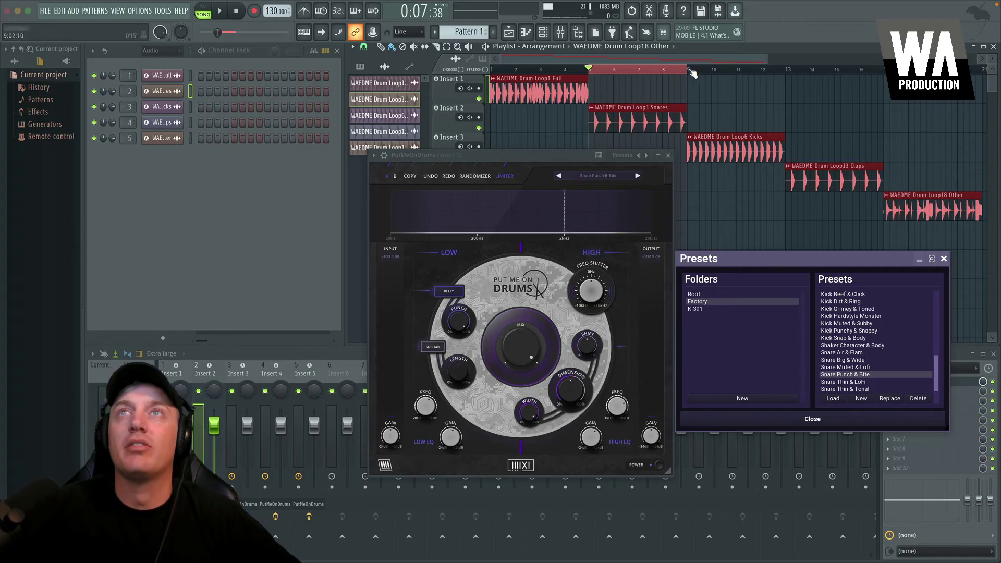
left_click_drag(687, 69, 611, 75)
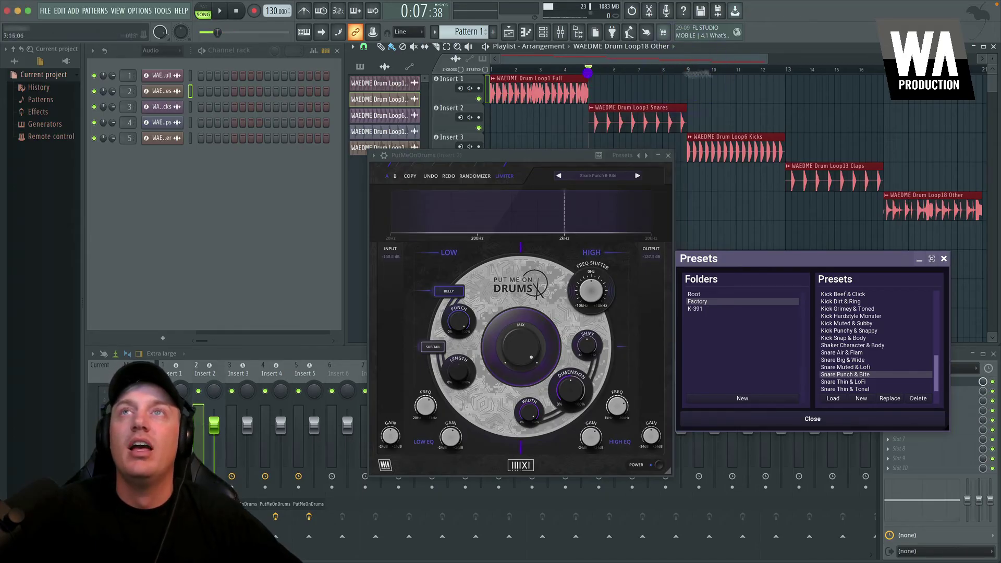
left_click(688, 74)
Close the snare plugin's windows and listen to the kick loop from bar 9 with Insert 3's PutMeOnDrums bypassed
left_click(943, 259)
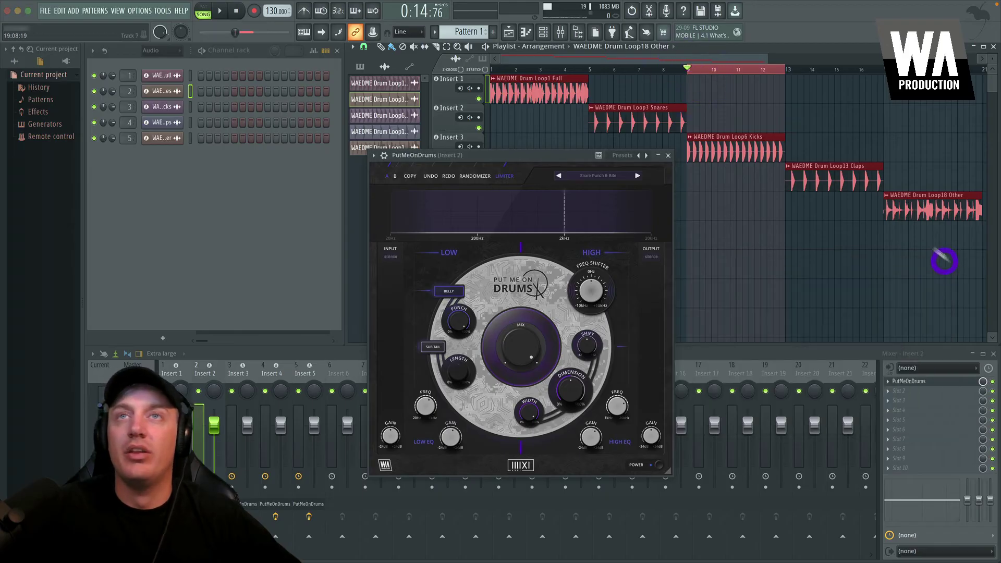
left_click(668, 155)
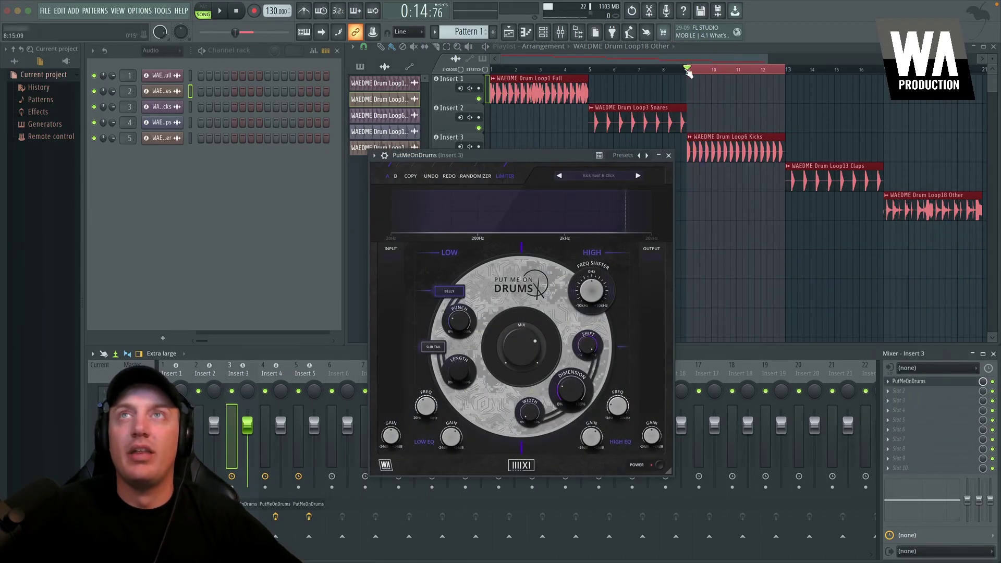
left_click(688, 70)
key("space")
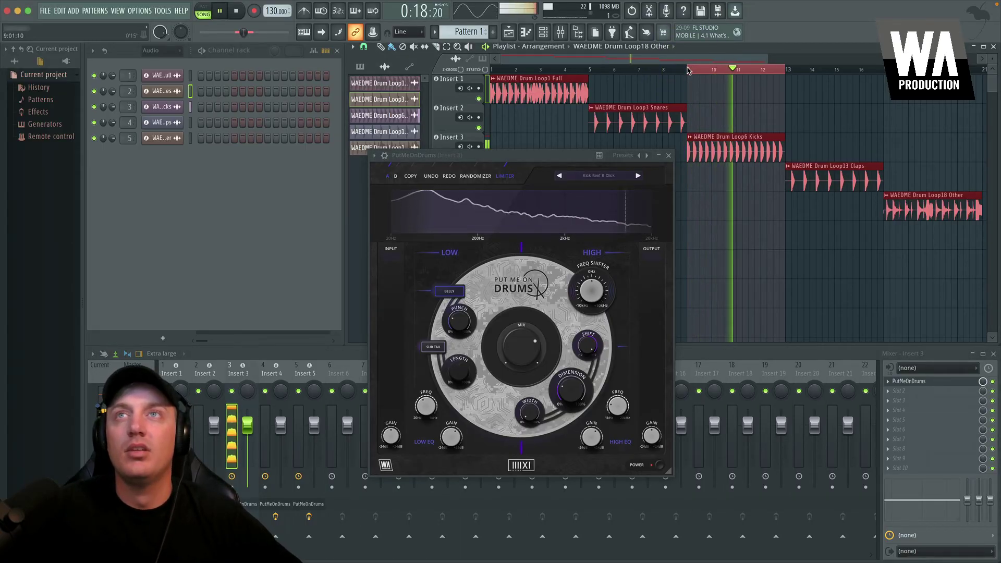
key("space")
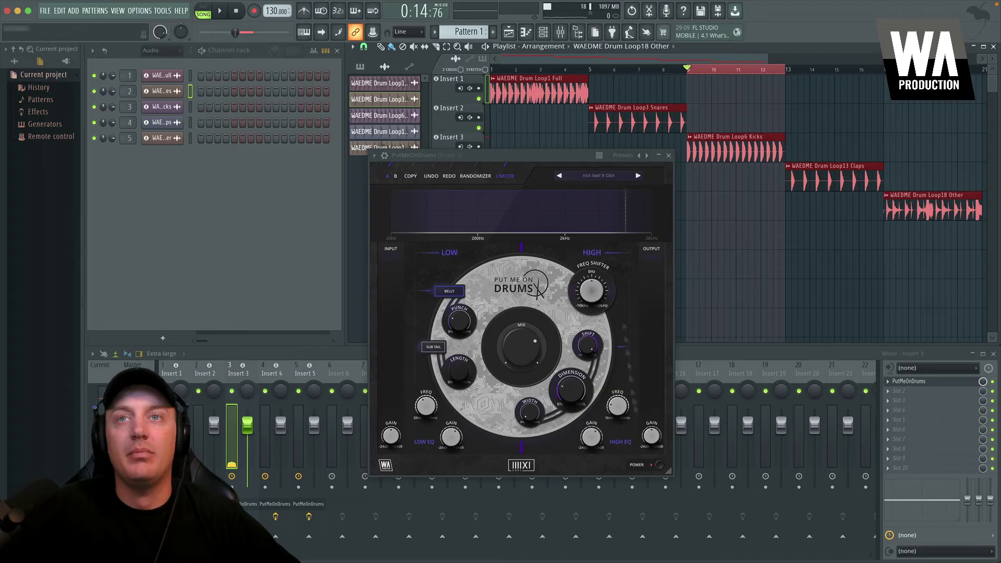
Bring up the preset browser for Insert 3, place it clear of the plugin and play the kick loop with Kick Beef & Click
left_click(609, 176)
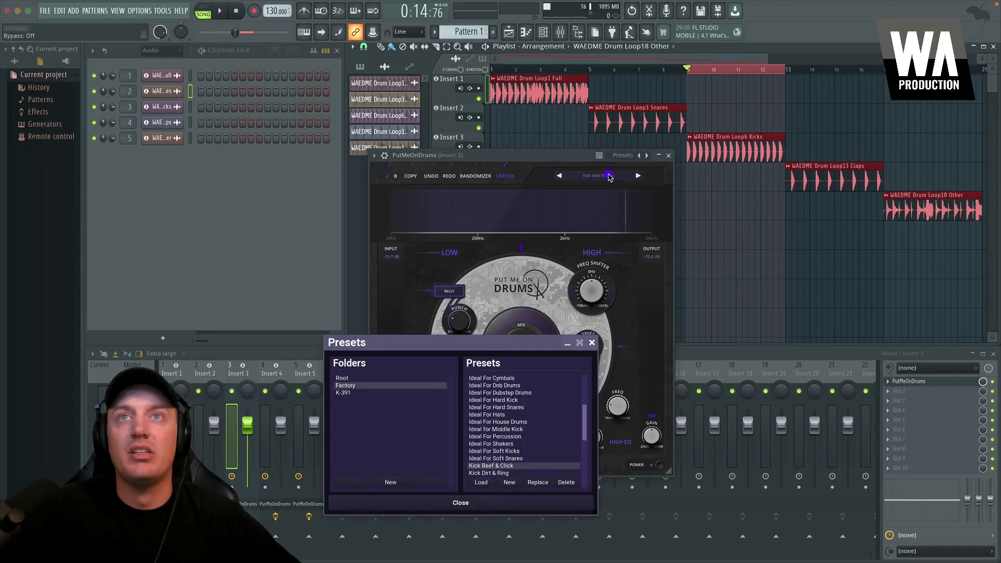
scroll(501, 466, "down", 1)
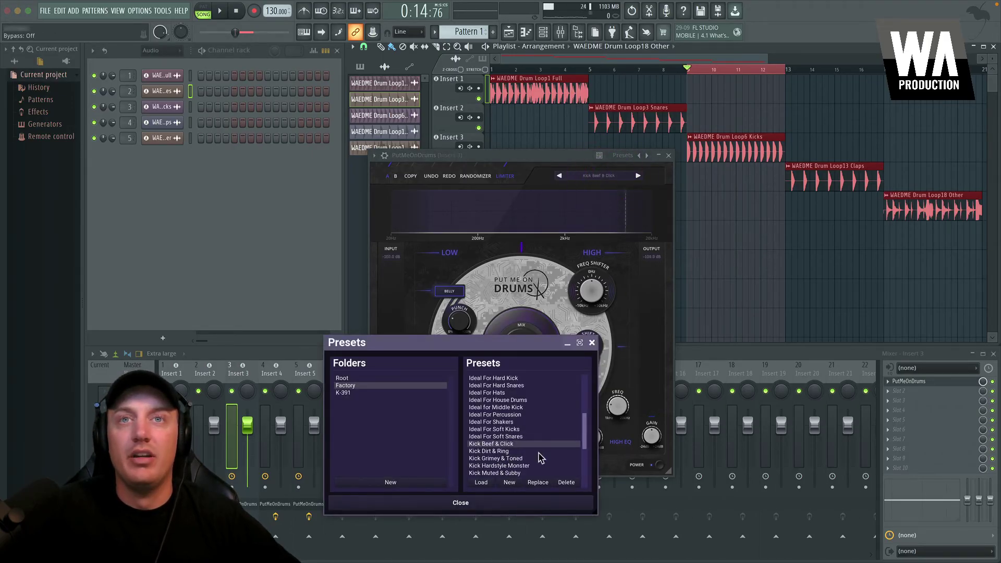
scroll(532, 451, "down", 1)
left_click_drag(417, 342, 778, 261)
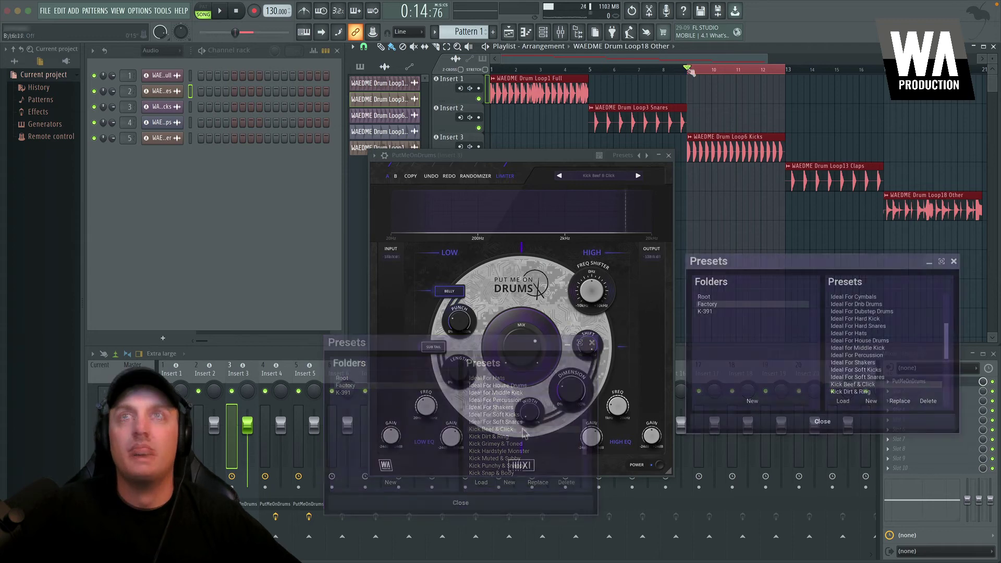
left_click(686, 69)
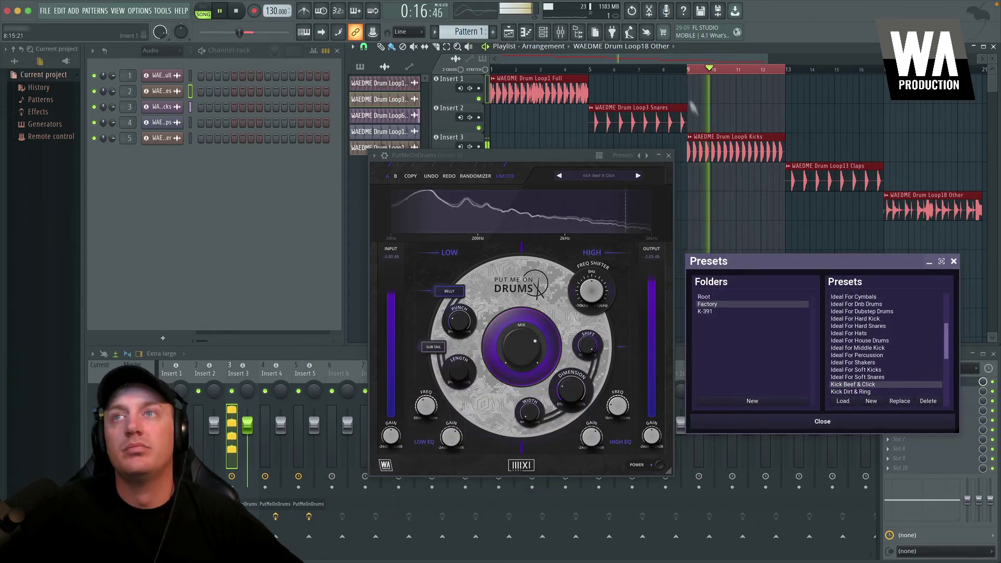
Audition the factory presets Kick Dirt & Ring and Kick Grimey & Toned on the kick loop
scroll(934, 357, "down", 2)
double_click(865, 355)
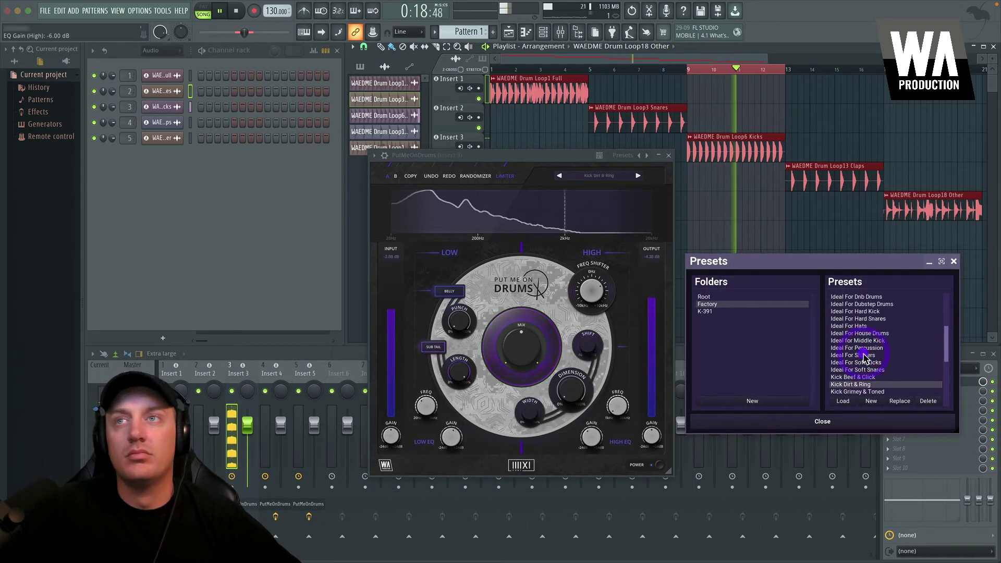
scroll(868, 386, "up", 1)
scroll(867, 384, "down", 1)
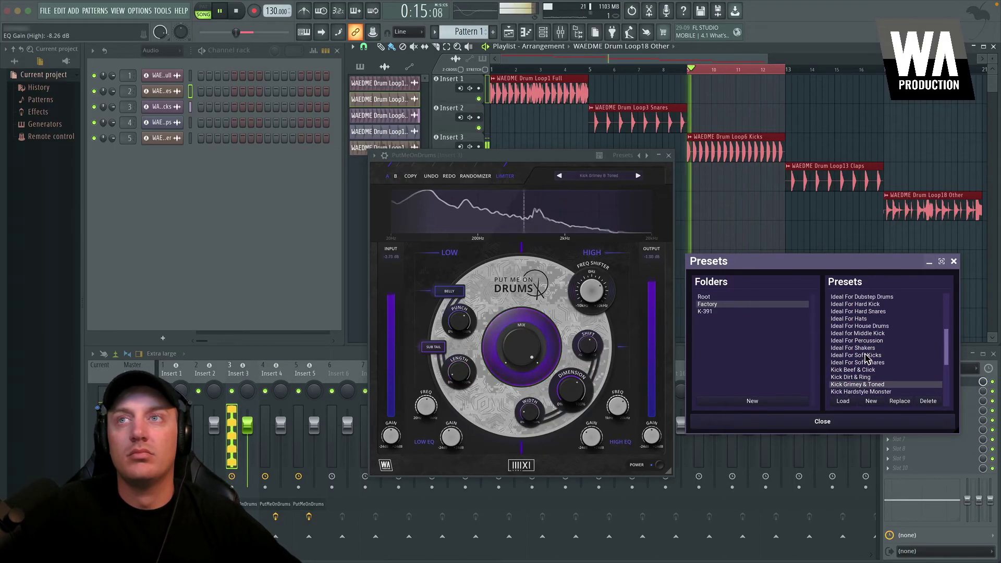
double_click(865, 356)
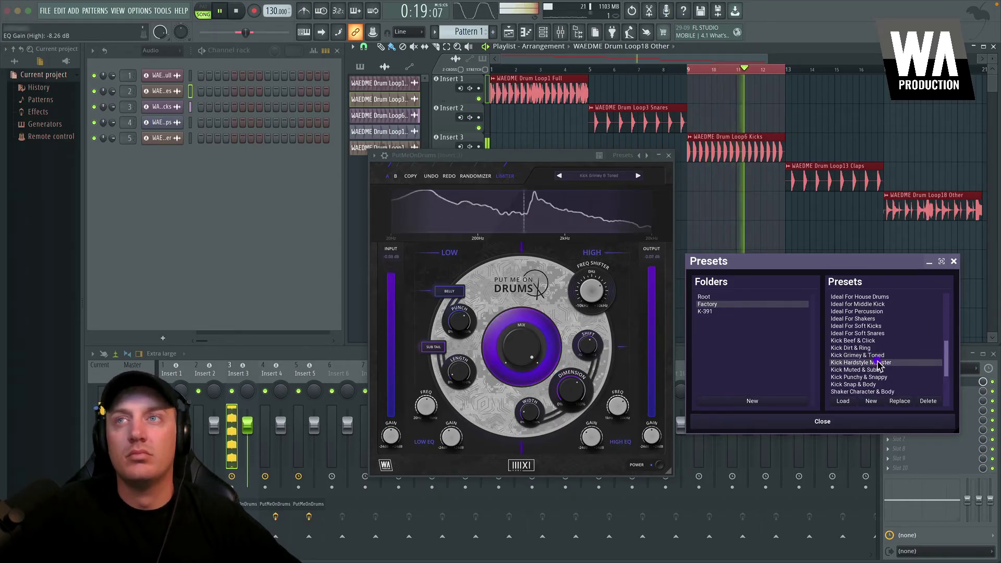
Audition the presets Kick Hardstyle Monster and Kick Muted & Subby on the kick loop
double_click(880, 364)
scroll(865, 386, "up", 1)
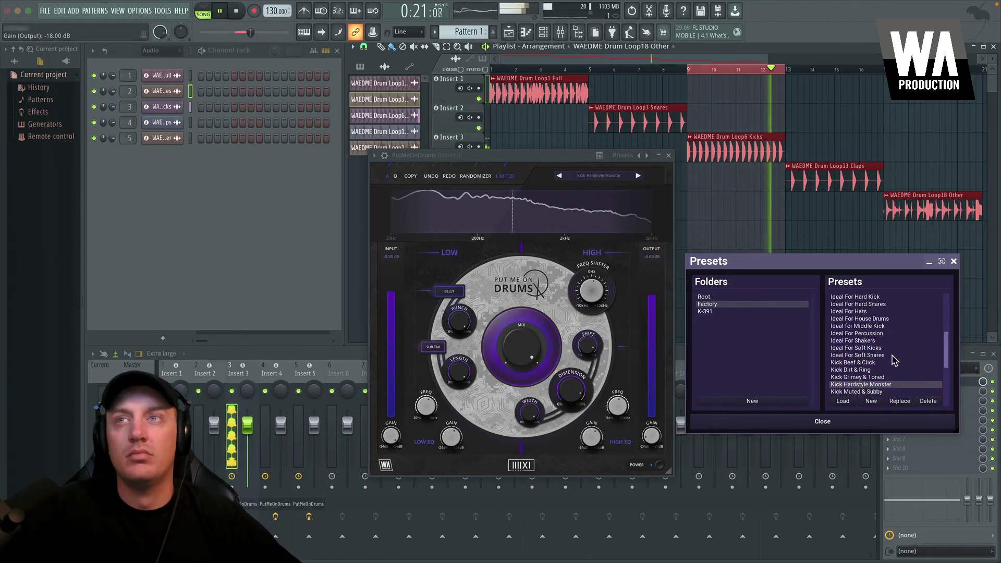
scroll(873, 375, "down", 1)
double_click(874, 370)
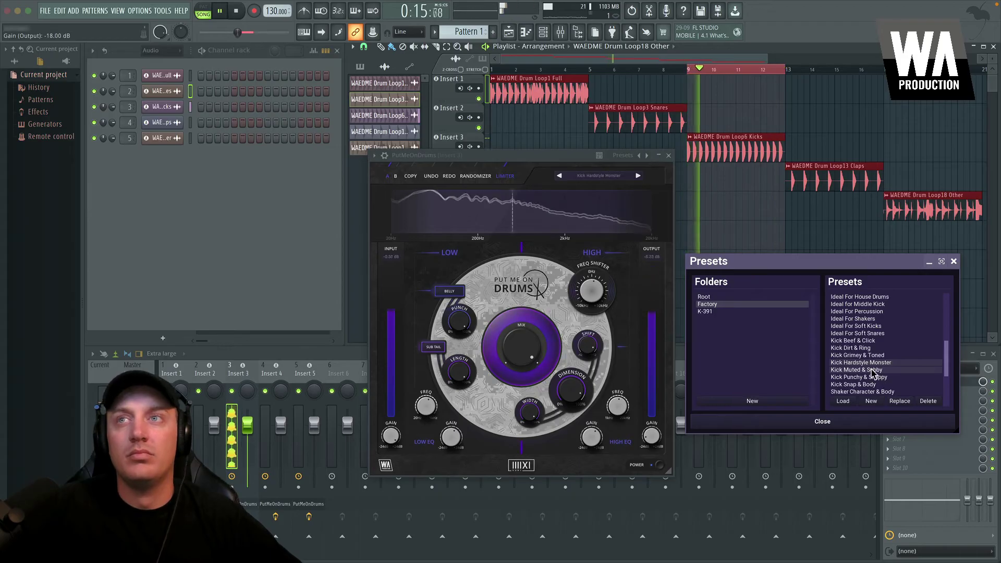
Audition Kick Punchy & Snappy and Kick Snap & Body on the kick loop, then stop playback
scroll(872, 371, "up", 1)
scroll(871, 360, "down", 2)
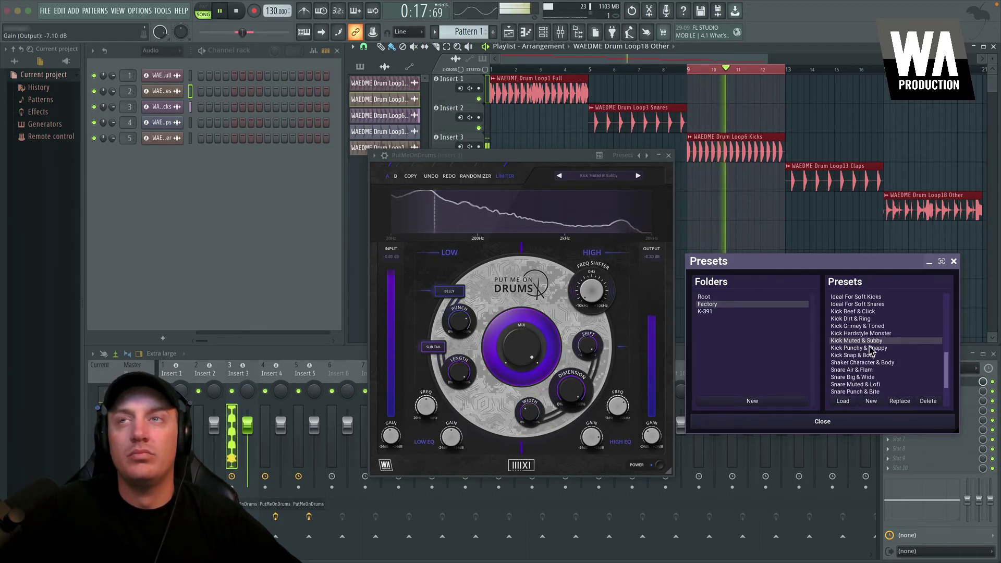
double_click(869, 348)
scroll(870, 350, "up", 2)
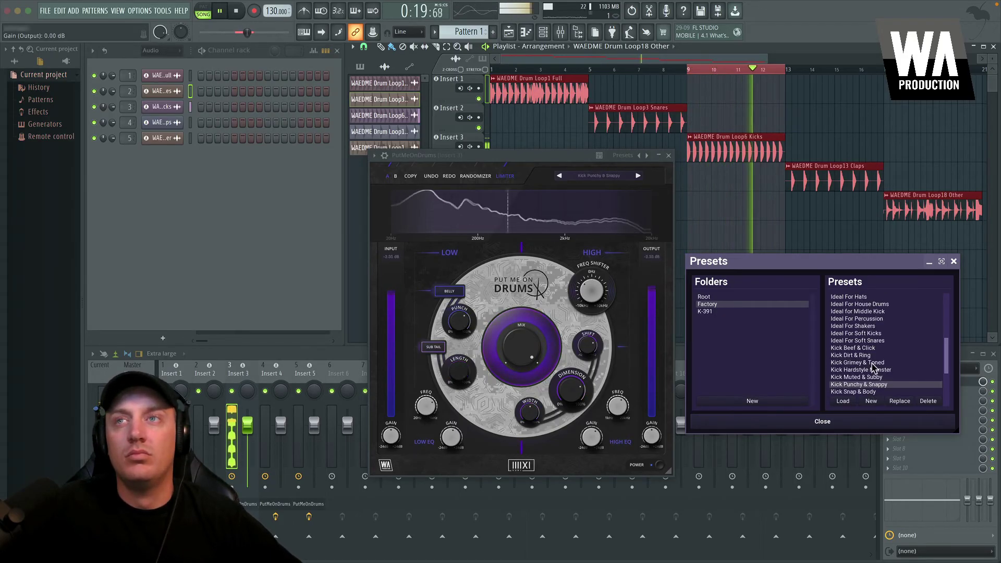
scroll(868, 365, "down", 1)
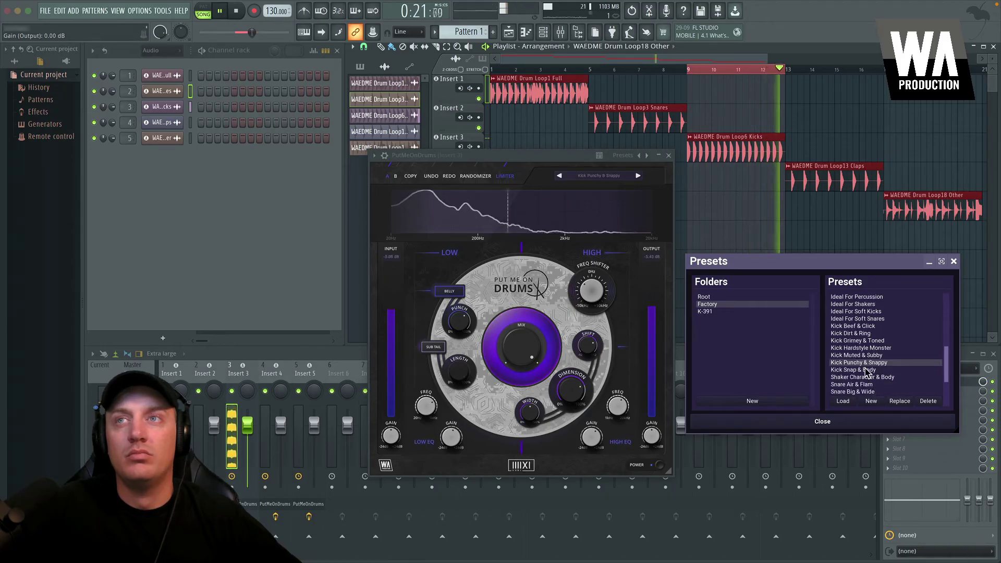
scroll(867, 372, "up", 1)
double_click(868, 384)
key("space")
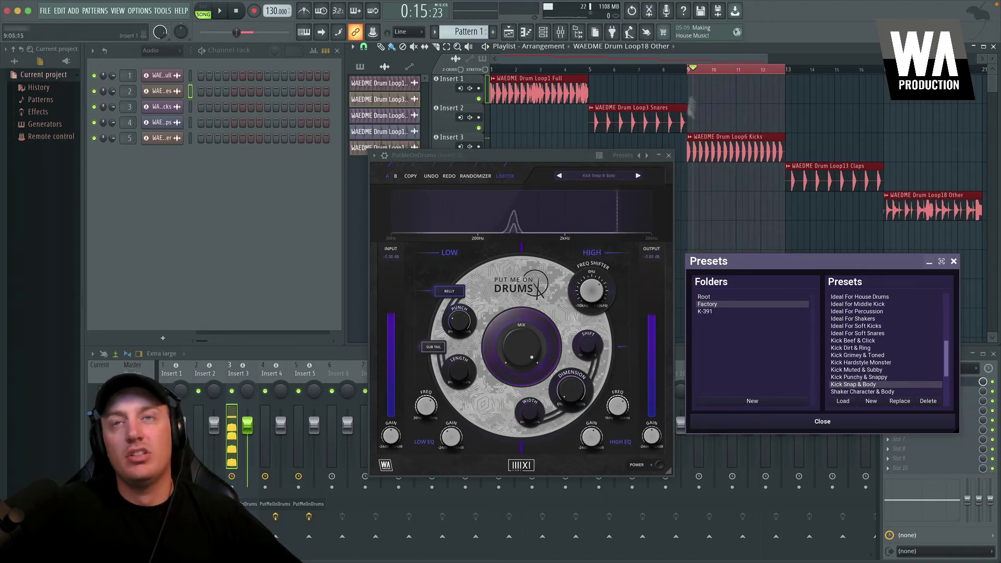
Reload the preset Kick Punchy & Snappy and listen to the kick loop again
double_click(864, 377)
scroll(862, 376, "up", 1)
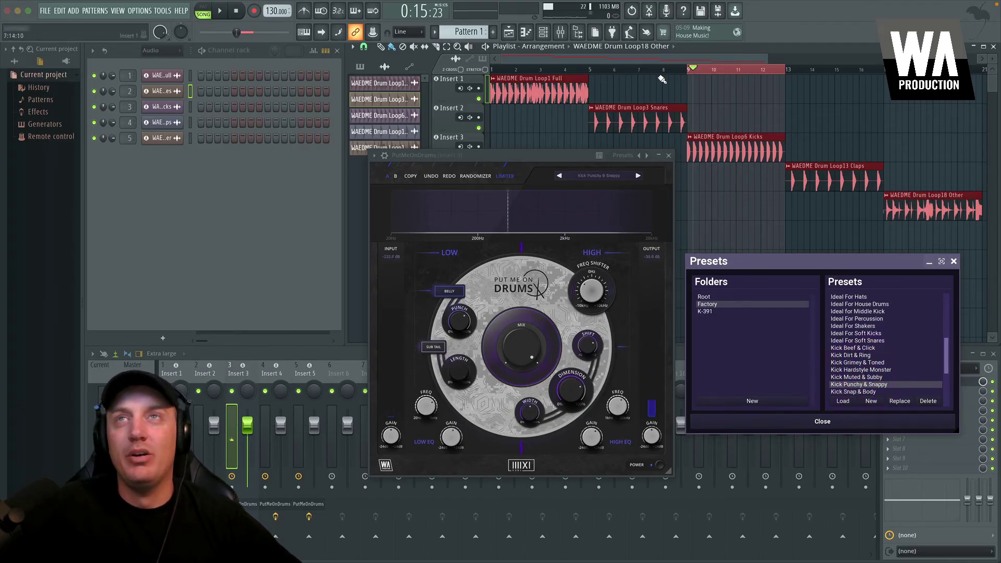
key("space")
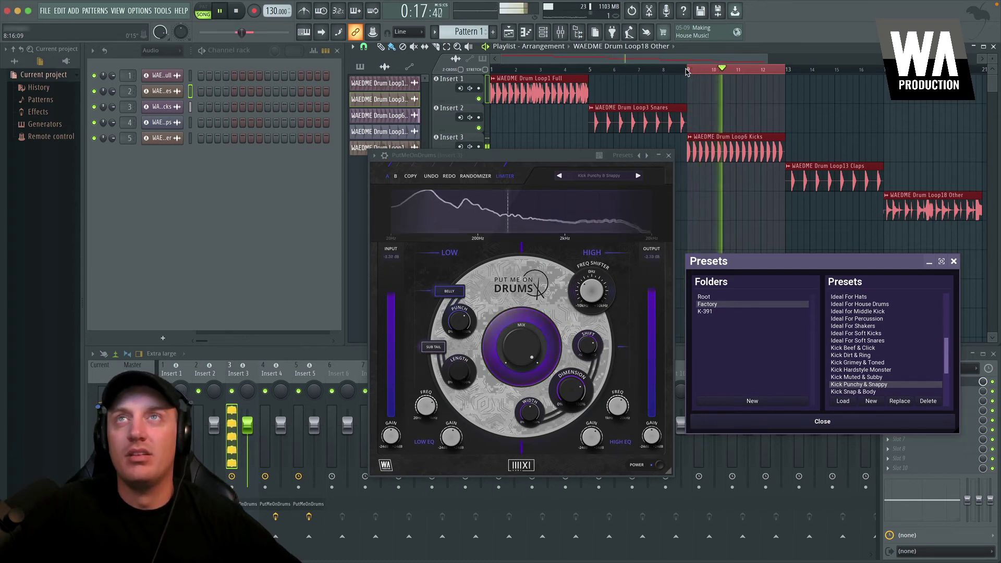
key("space")
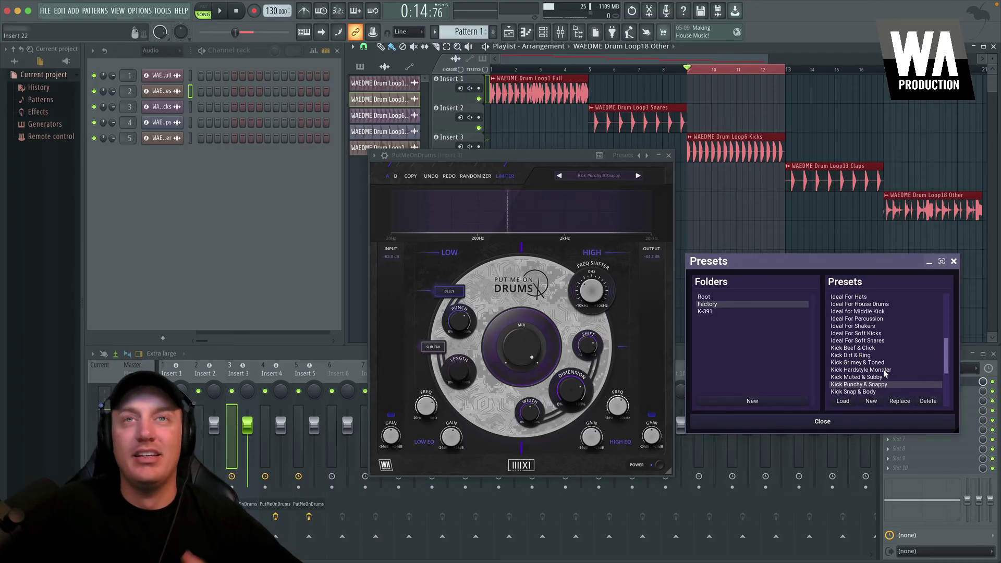
Load the preset Kick Grimey & Toned and play the kick loop from bar 9, then stop it
left_click(866, 364)
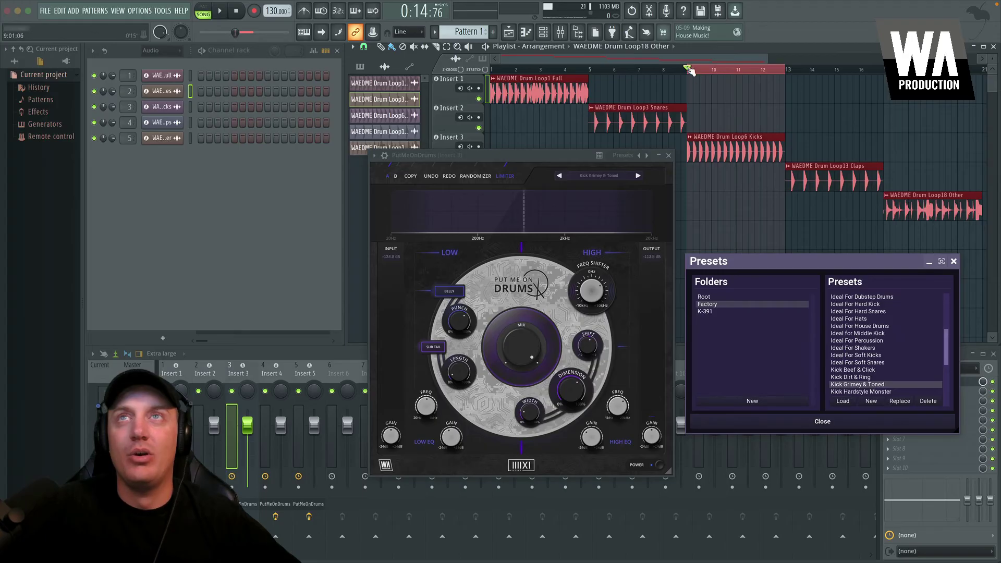
key("space")
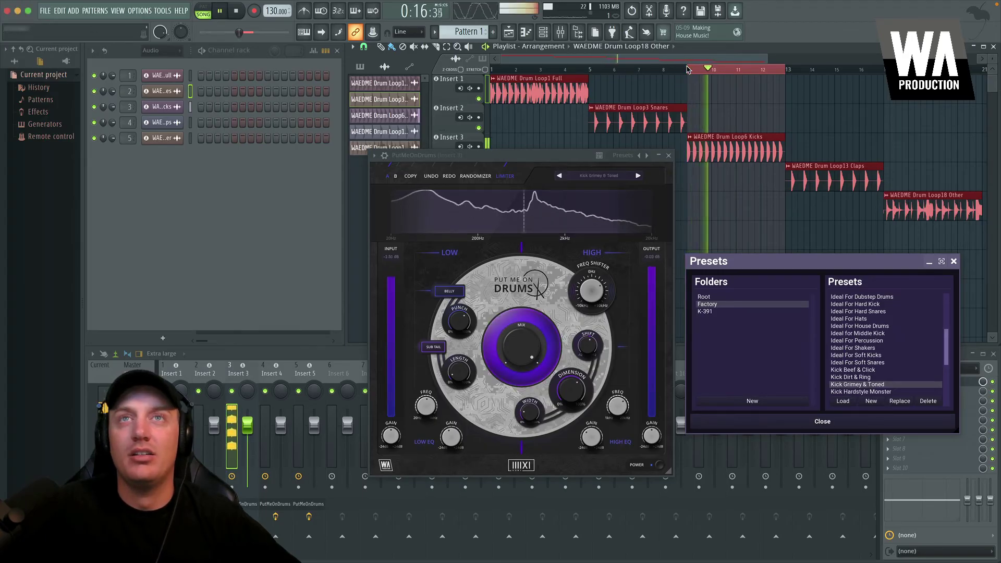
key("space")
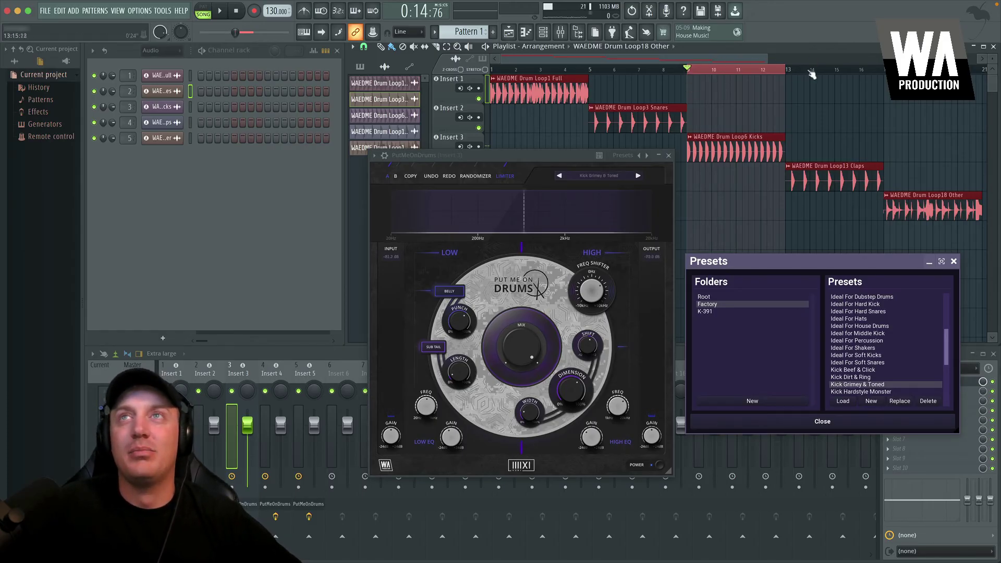
Move the loop region to the clap clip, bars 13 to 17, and close the kick plugin's preset browser
left_click_drag(784, 73, 713, 73)
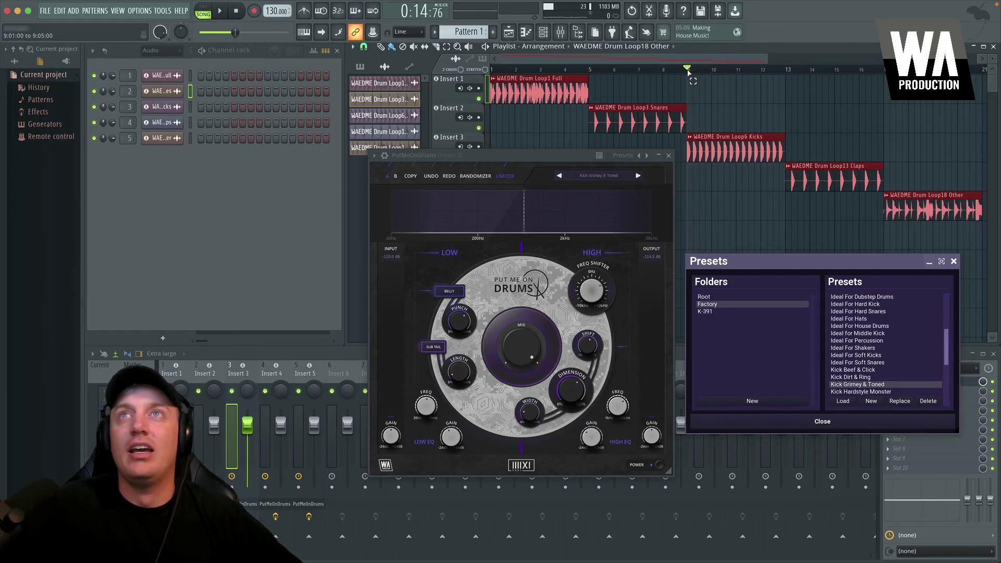
left_click(786, 70)
left_click_drag(789, 73, 882, 73)
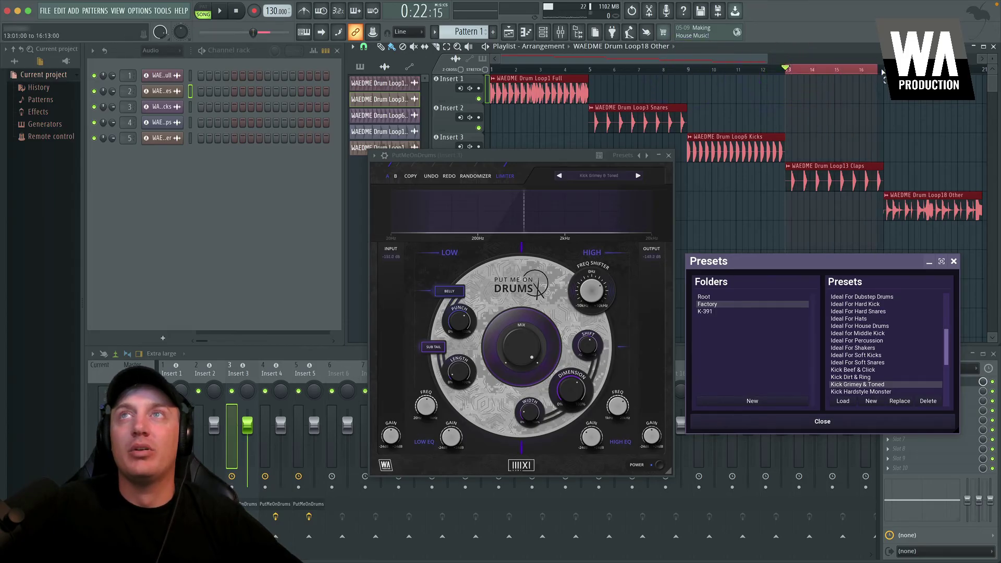
left_click(954, 262)
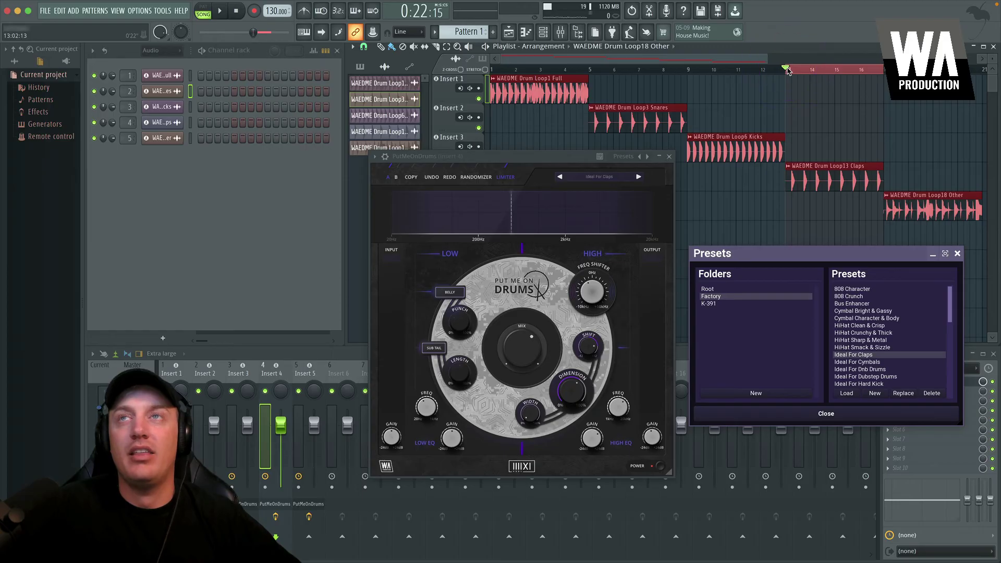
Listen to the clap loop with Insert 4's plugin bypassed, then switch it on with Ideal For Claps and play again
key("space")
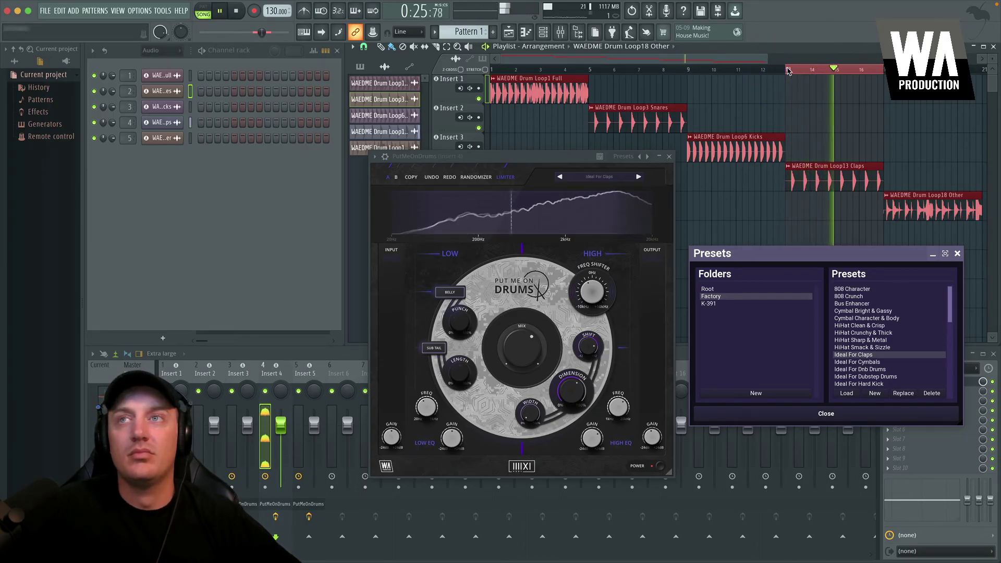
key("space")
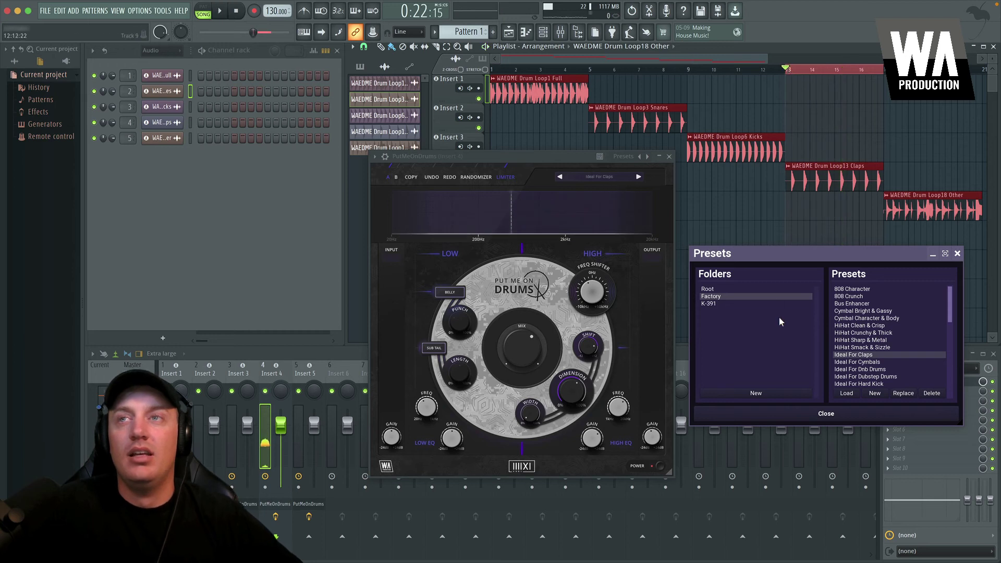
scroll(889, 359, "down", 3)
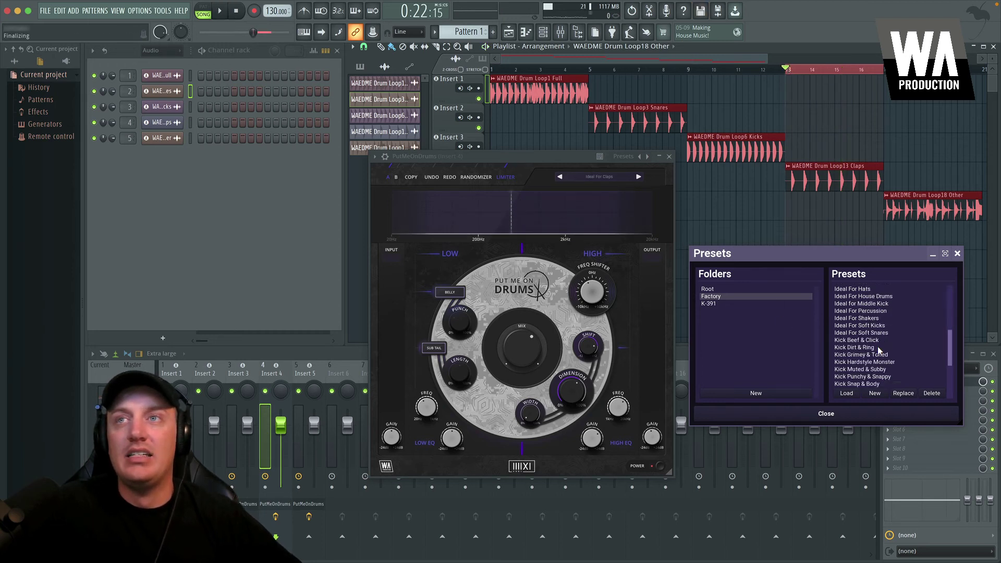
scroll(879, 350, "up", 3)
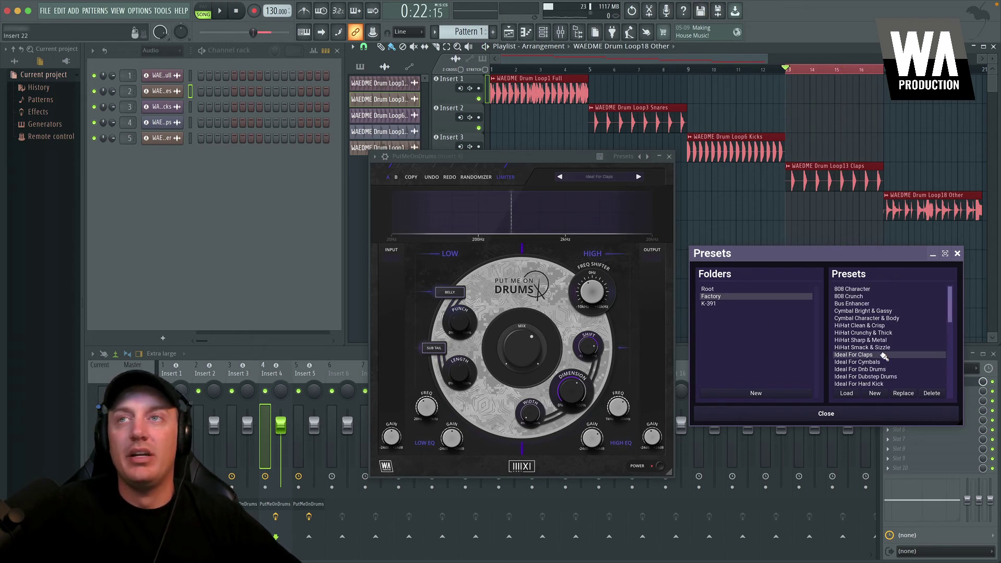
left_click(659, 467)
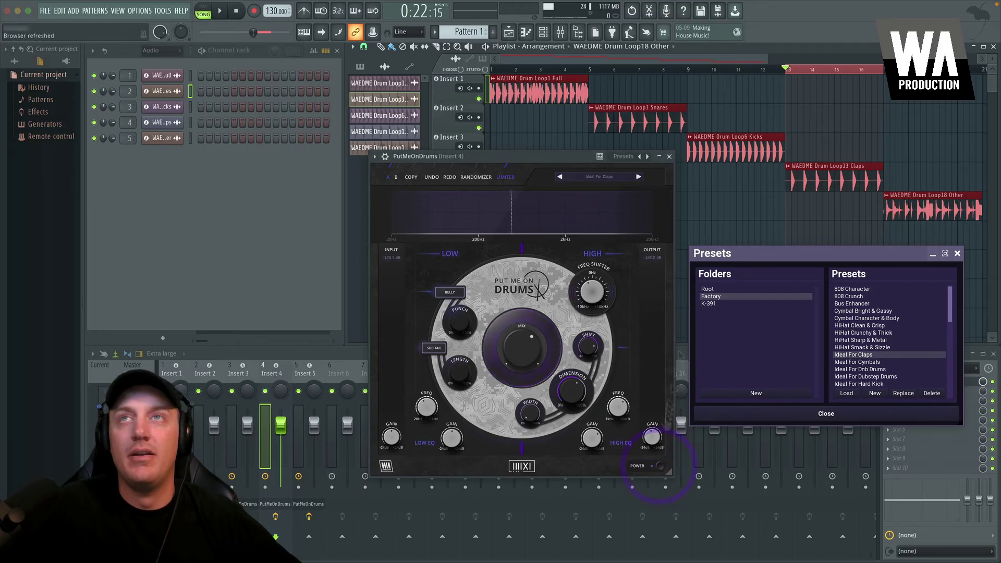
key("space")
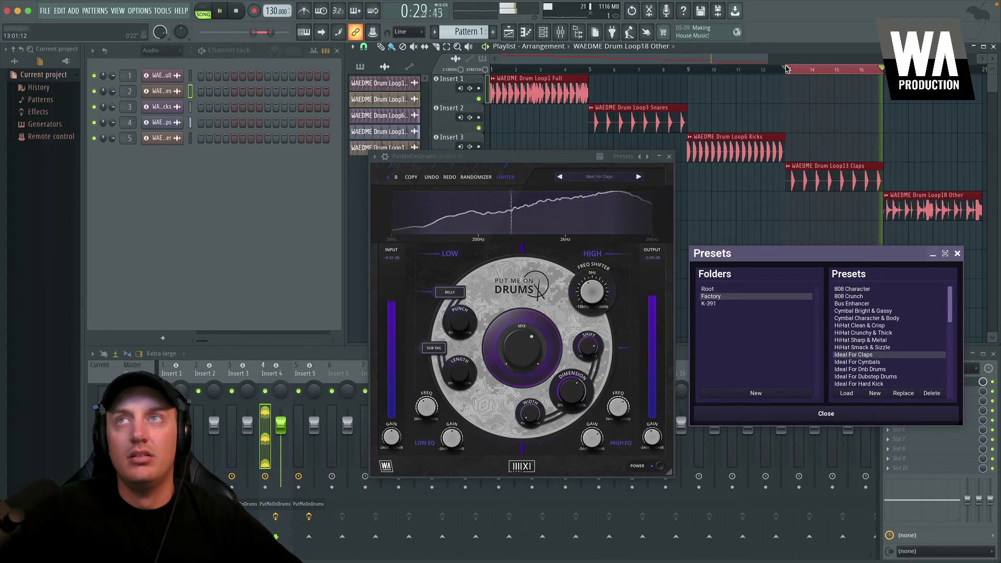
Compare the clap loop with Insert 4's plugin bypassed and active, leaving playback stopped and the plugin bypassed
key("space")
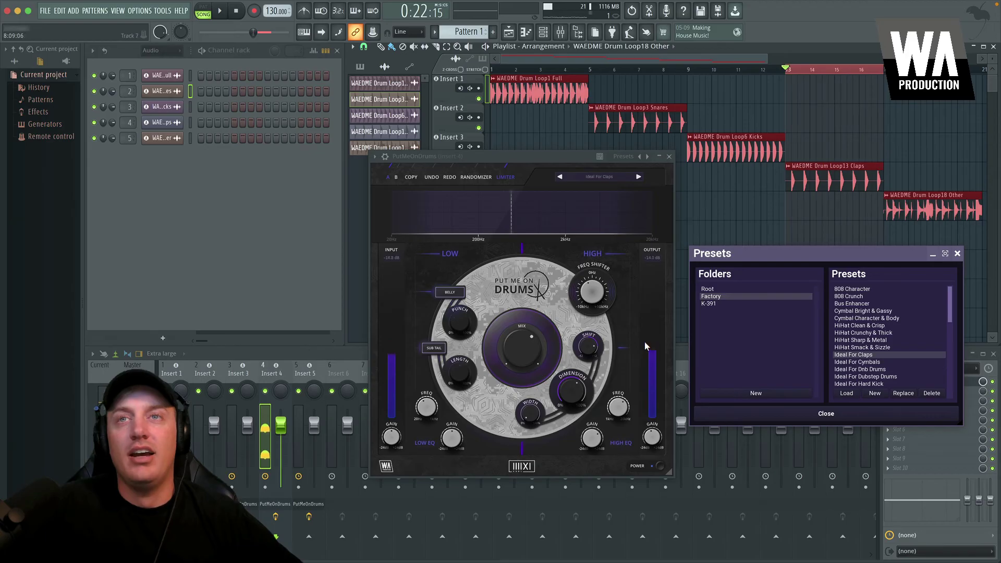
left_click(660, 467)
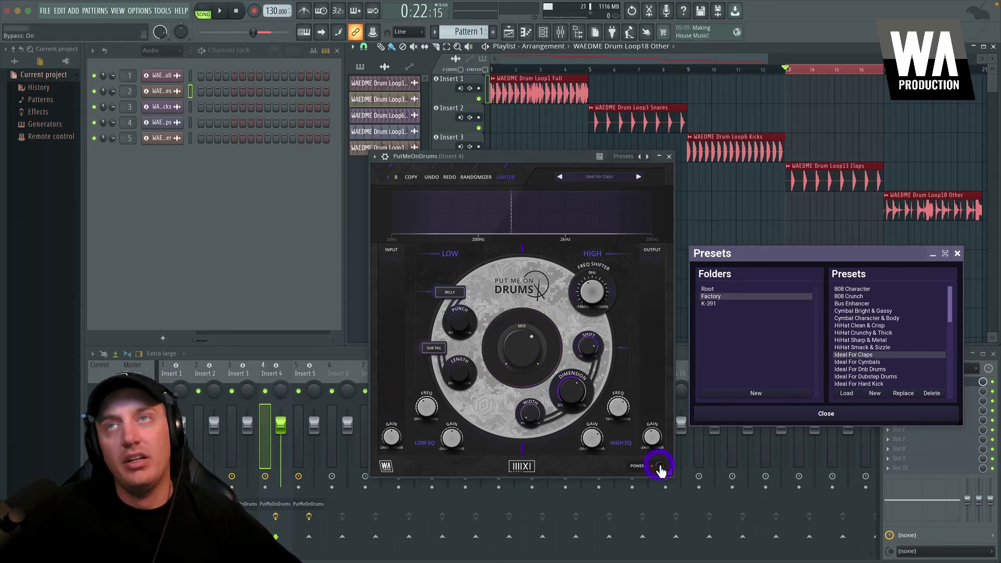
key("space")
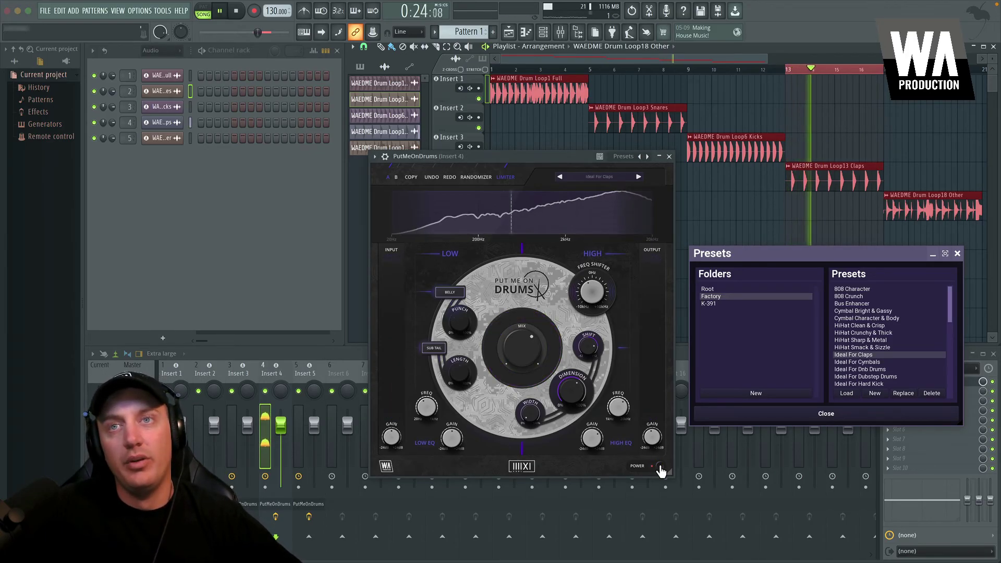
left_click(660, 467)
key("space")
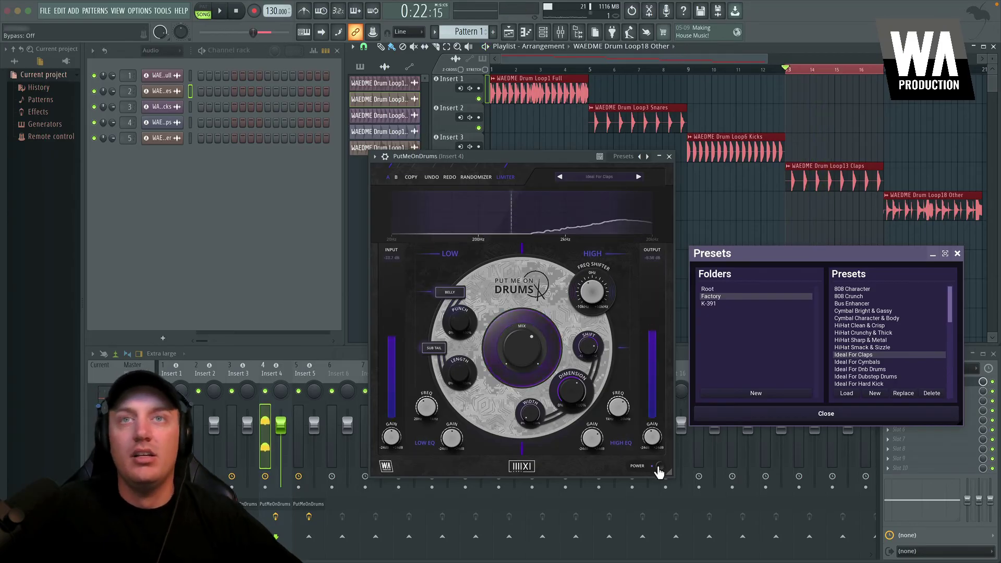
left_click(660, 468)
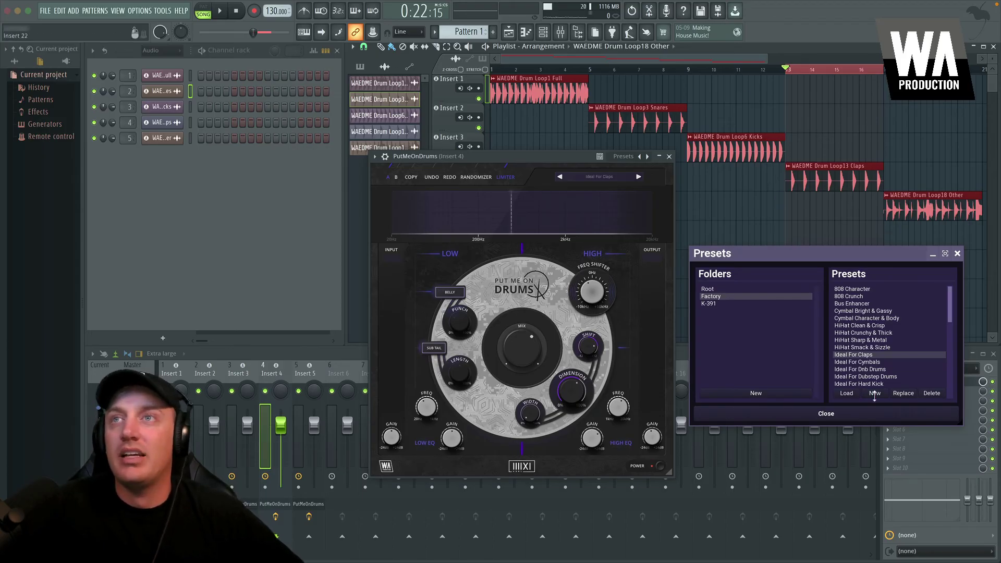
Move the loop region to the WAEDME Drum Loop18 Other clip, bars 17 to 21
scroll(874, 339, "down", 3)
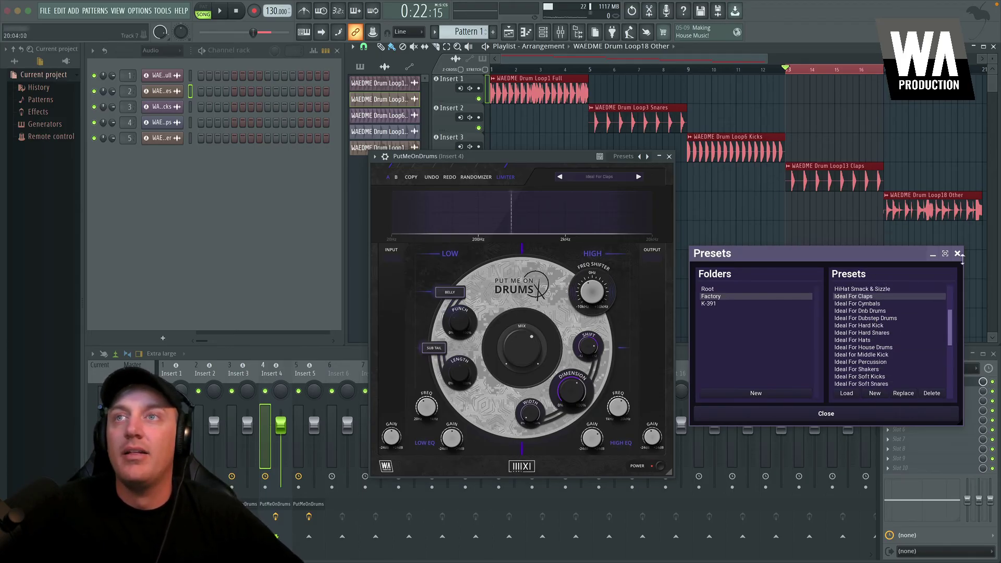
scroll(734, 83, "right", 3)
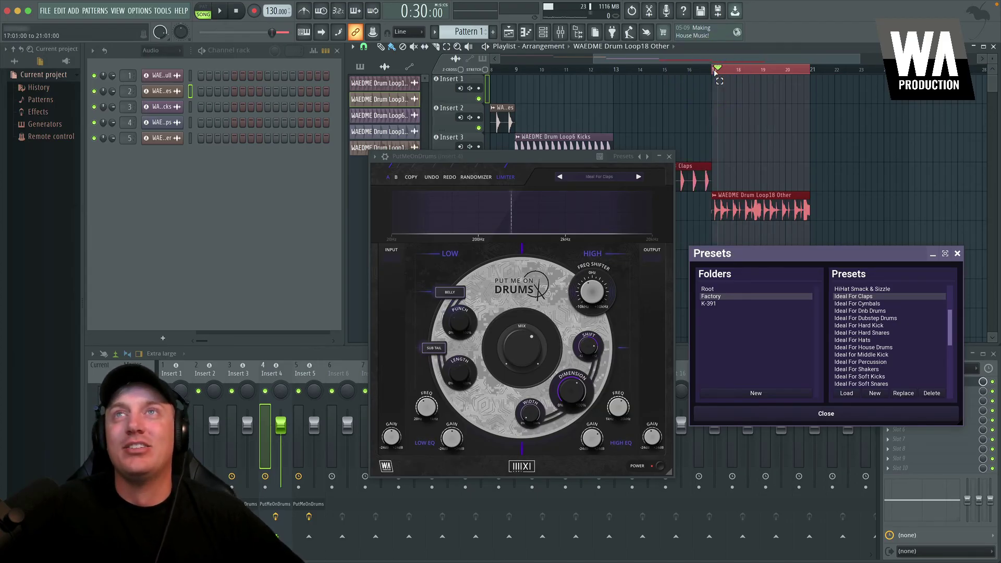
left_click(714, 69)
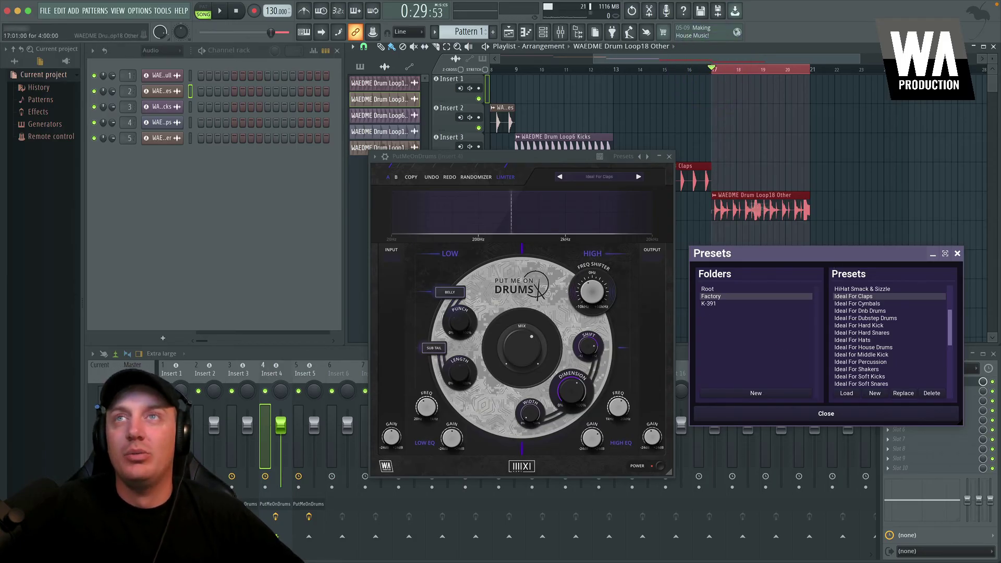
Swap Insert 4's plugin window for Insert 5's PutMeOnDrums and listen to the Other loop with it bypassed
left_click(669, 157)
left_click(311, 374)
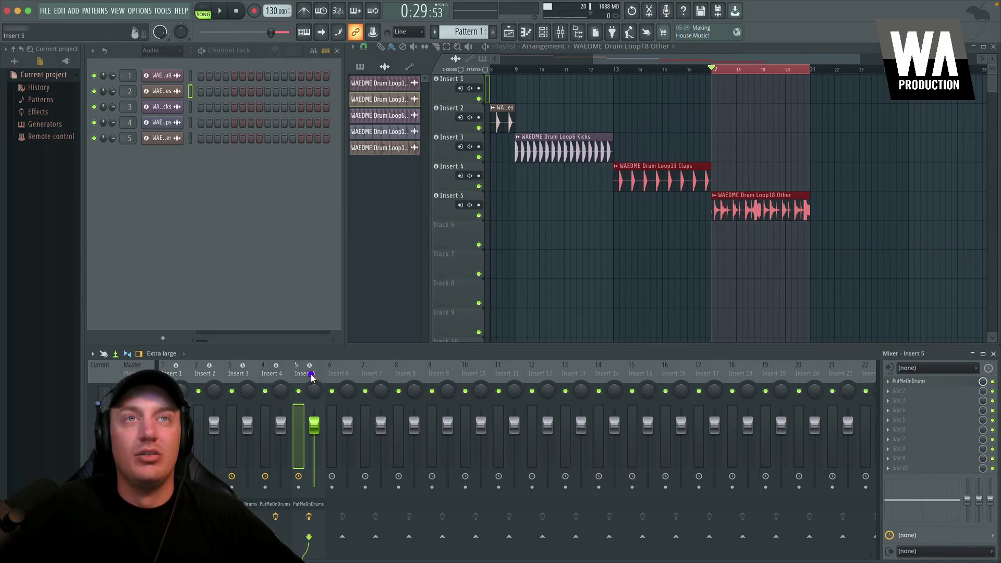
left_click(912, 380)
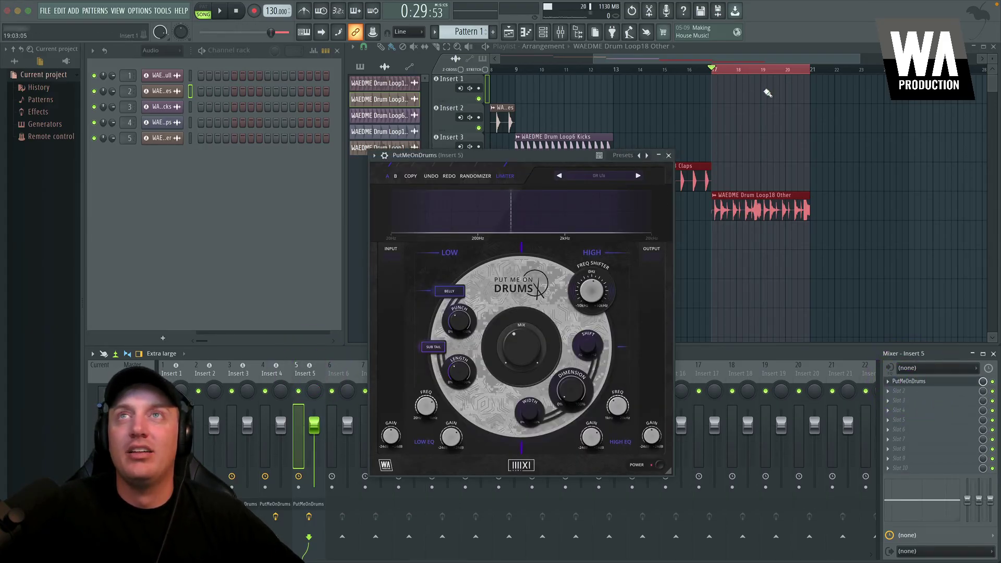
key("space")
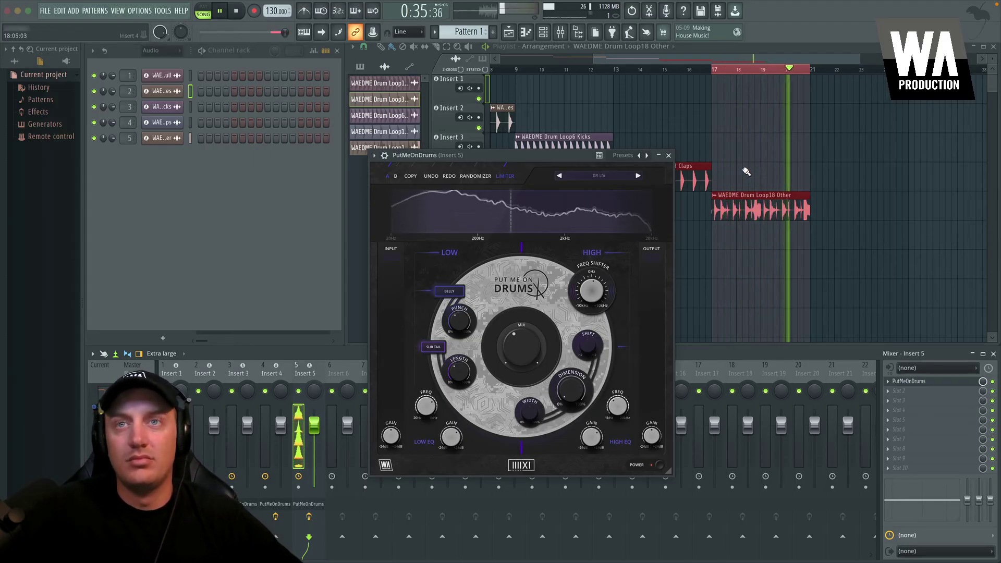
key("space")
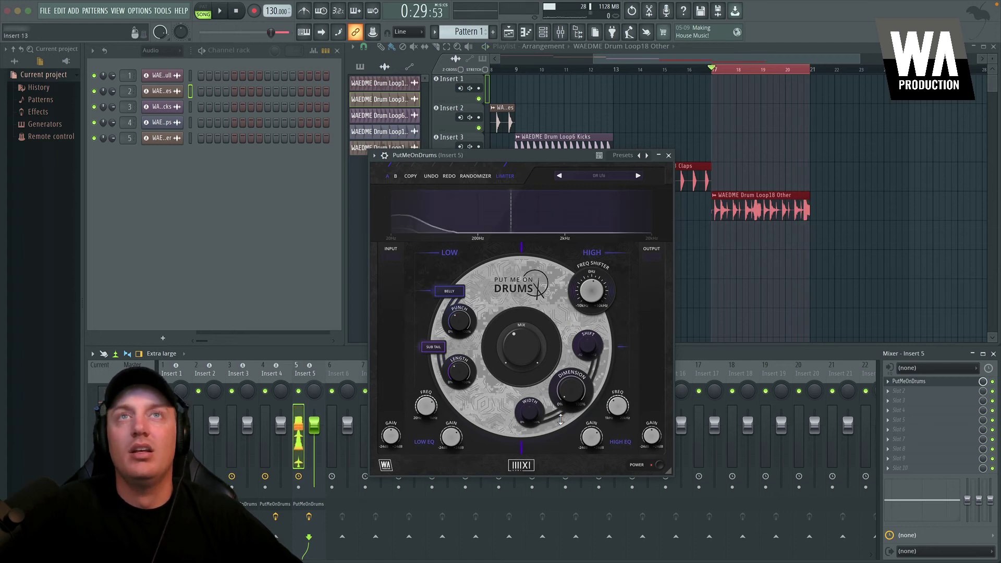
Switch on Insert 5's plugin with its preset browser open beside it, and play the loop with preset DR Lfo
left_click(598, 176)
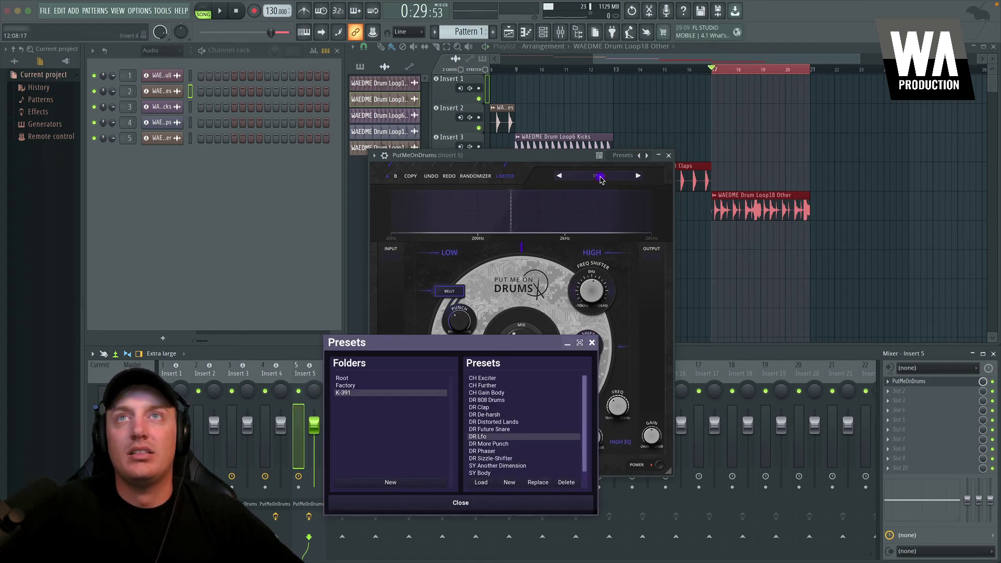
left_click(598, 177)
left_click(661, 465)
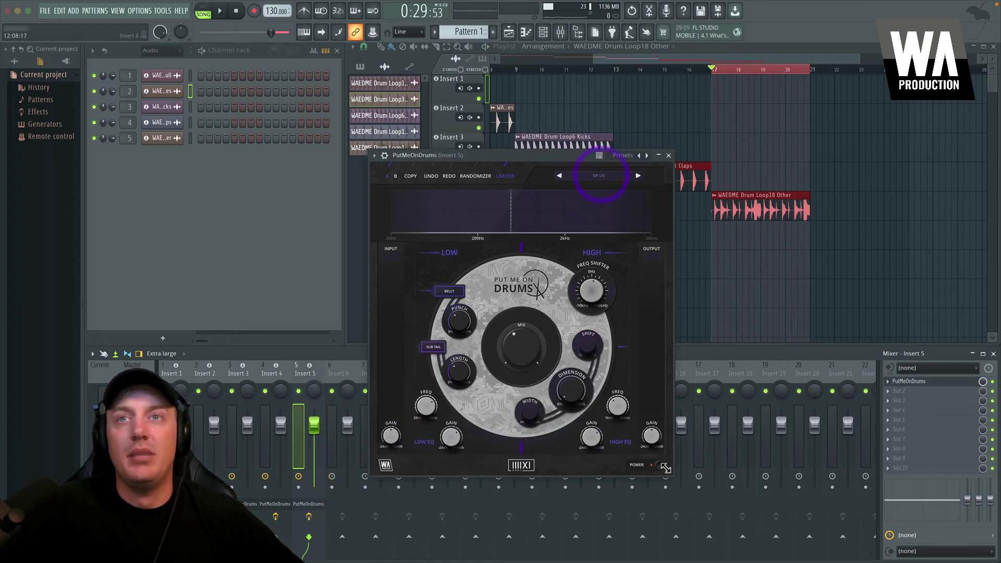
left_click(592, 174)
left_click_drag(478, 350, 870, 286)
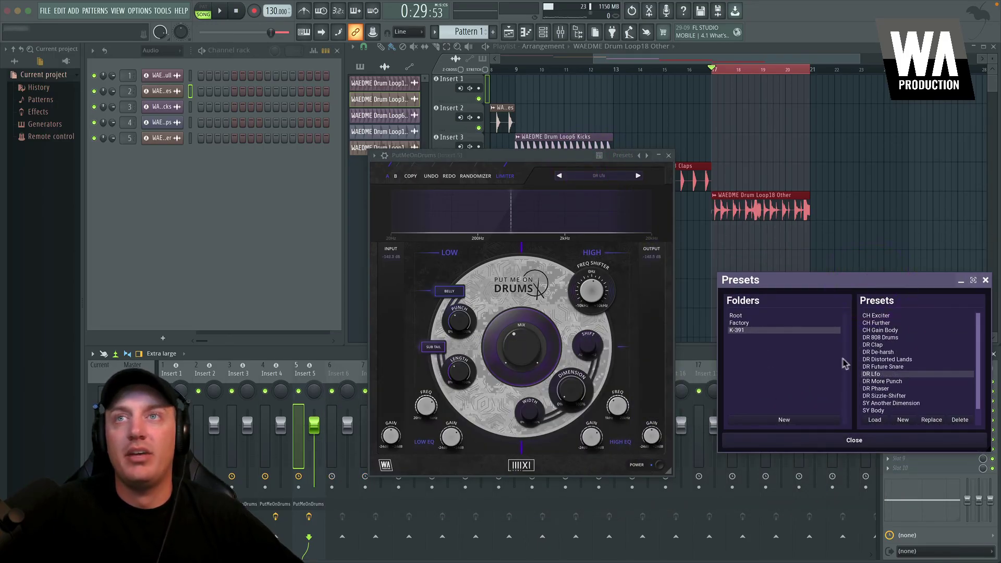
key("space")
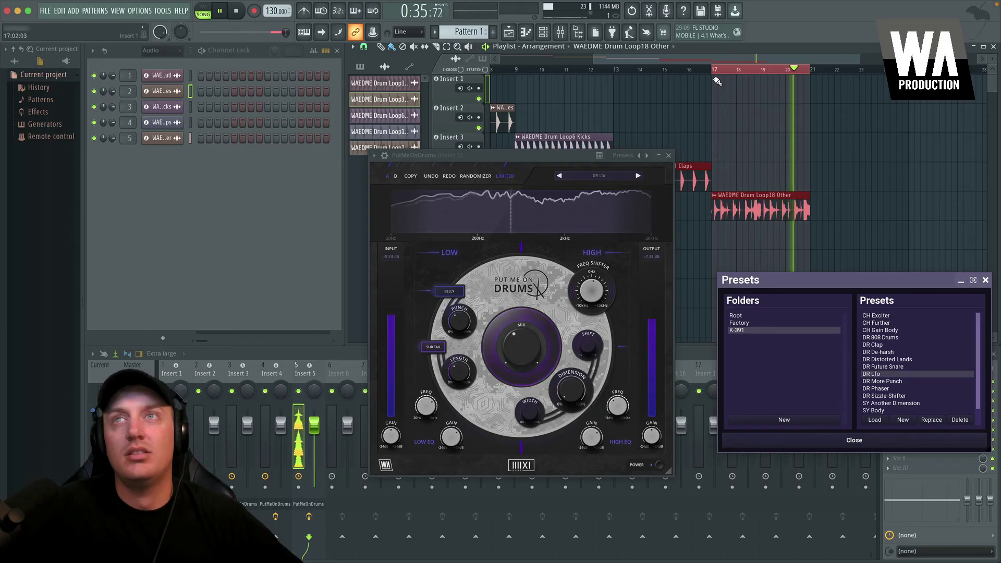
key("space")
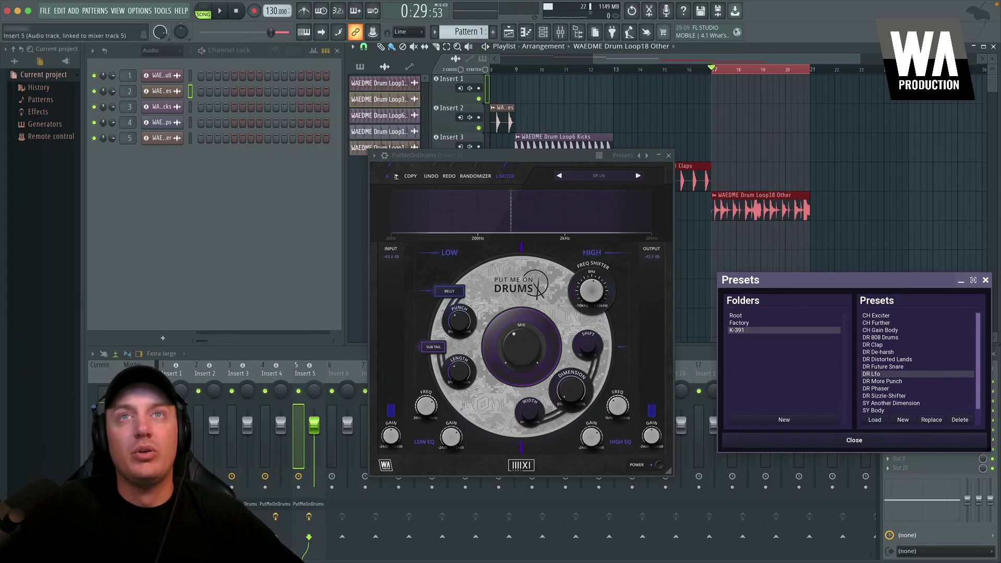
Switch back and forth between the plugin's A and B states, ending on B
left_click(397, 184)
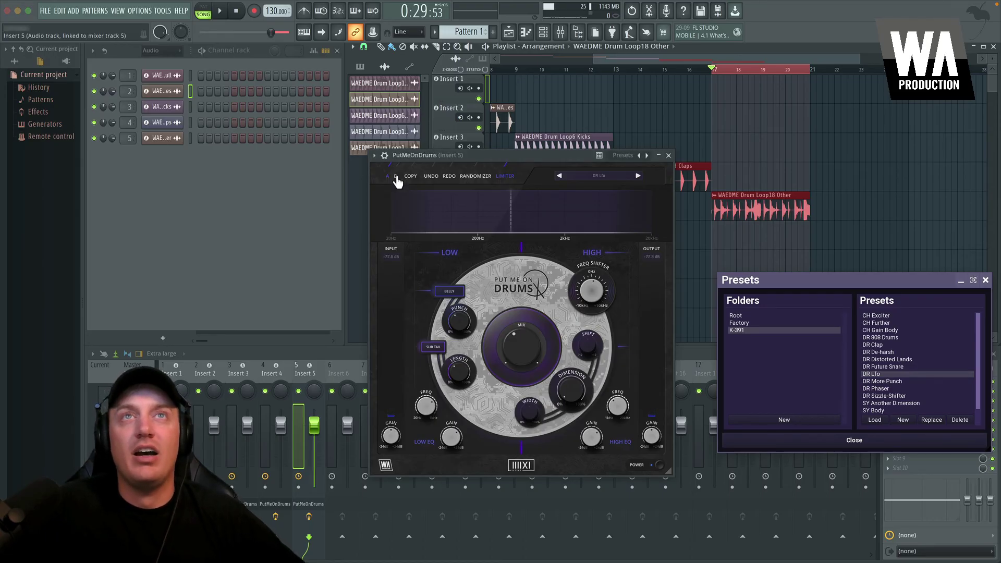
left_click(395, 178)
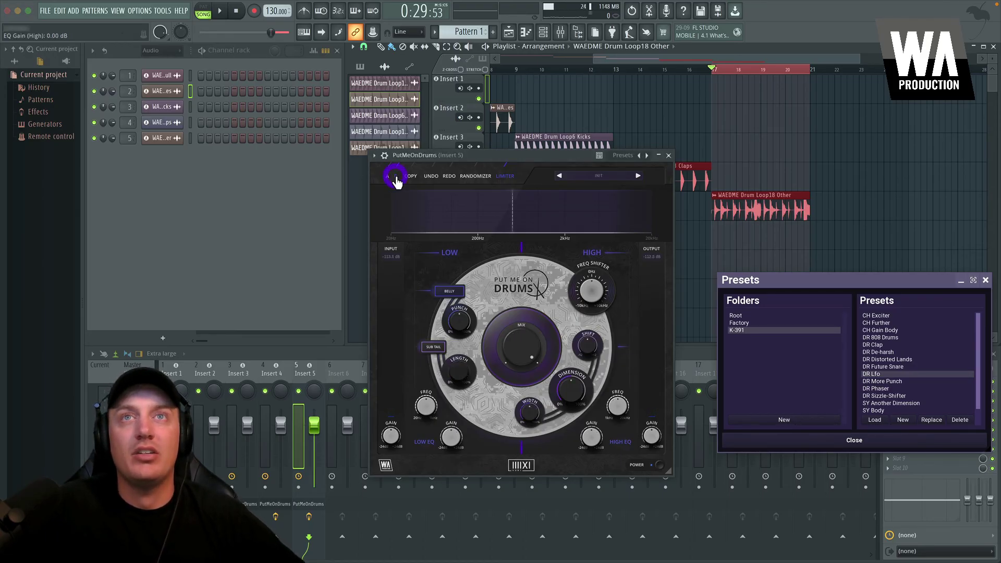
left_click(388, 177)
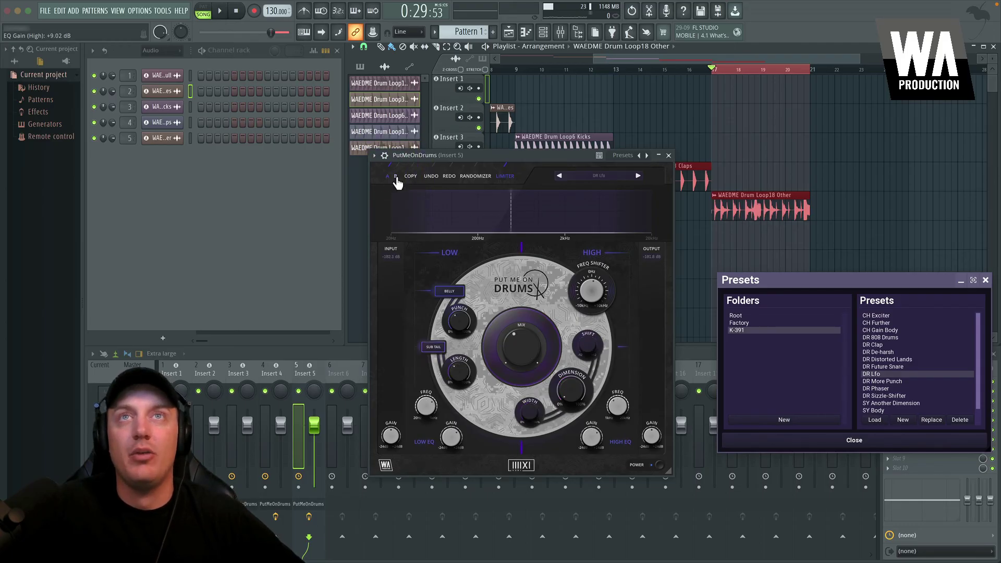
left_click(396, 178)
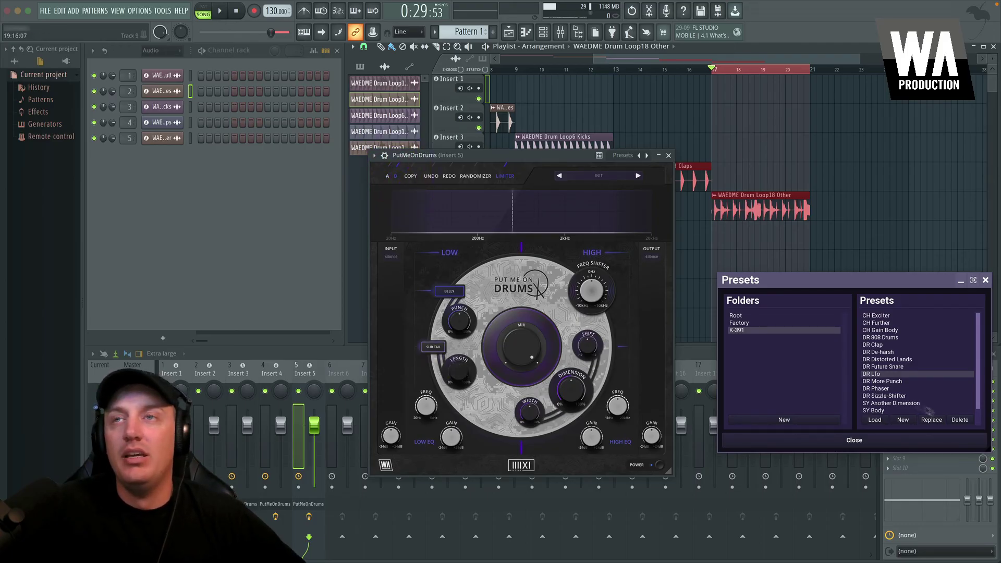
Load the K-391 preset DR Distorted Lands into state B, play the Other loop and stop it
scroll(905, 377, "down", 1)
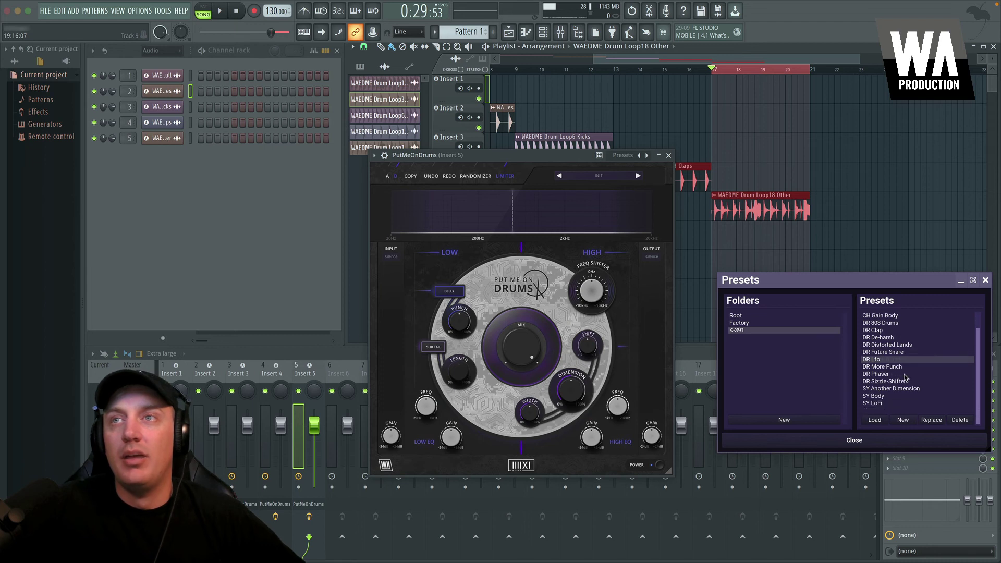
scroll(886, 379, "up", 1)
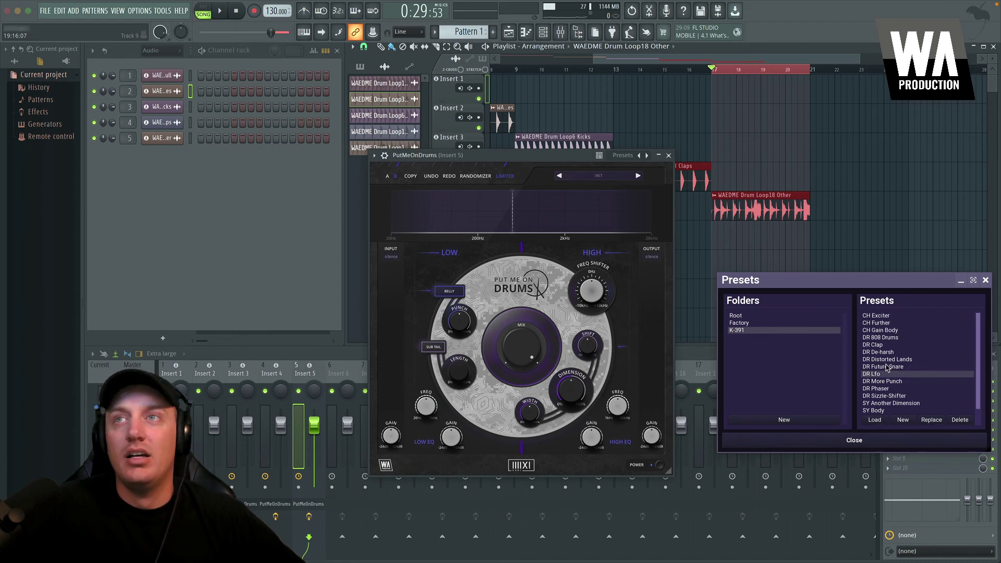
left_click(886, 360)
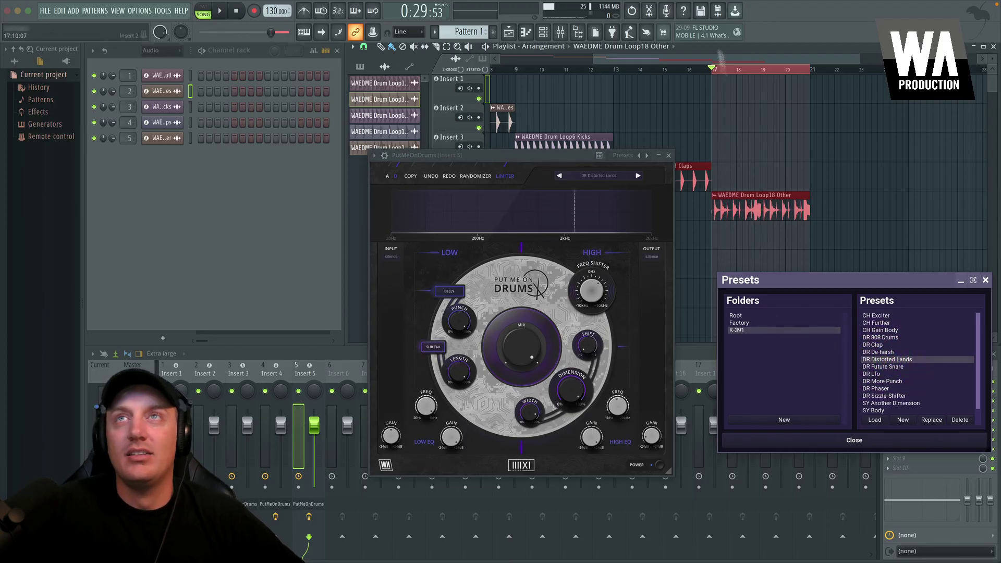
key("space")
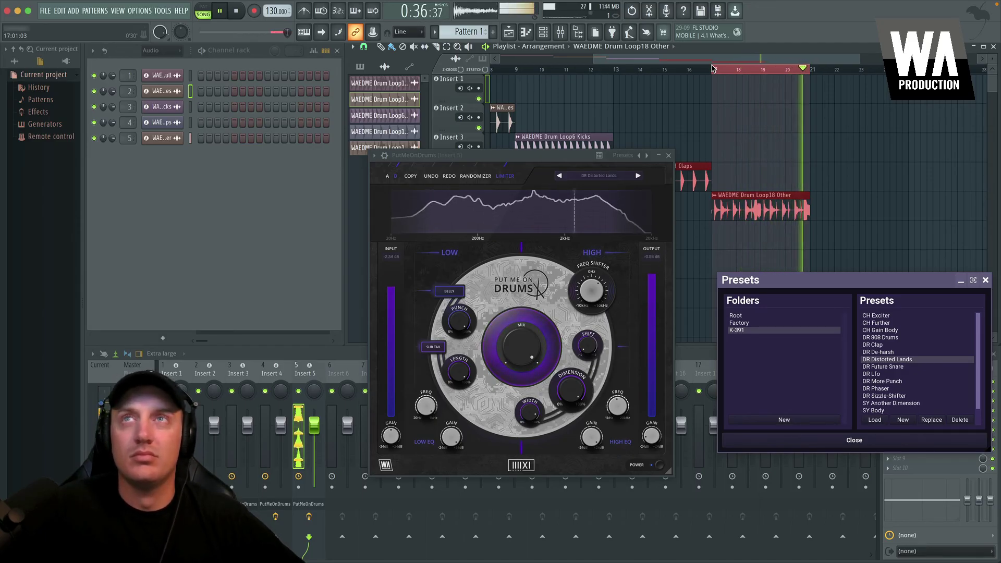
key("space")
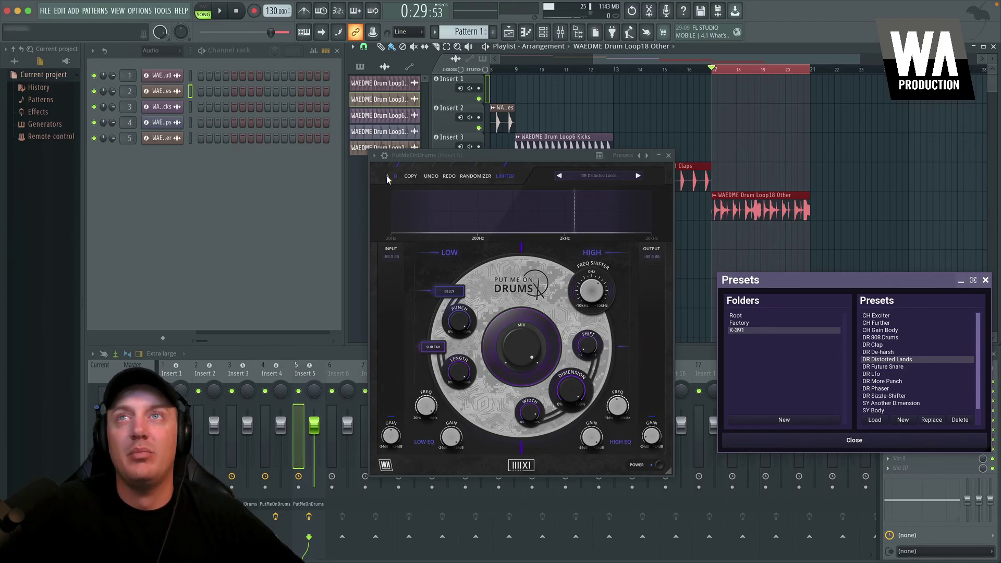
Play the Other loop while comparing state A (DR Lfo) with state B (DR Distorted Lands), then stop playback
left_click(395, 176)
key("space")
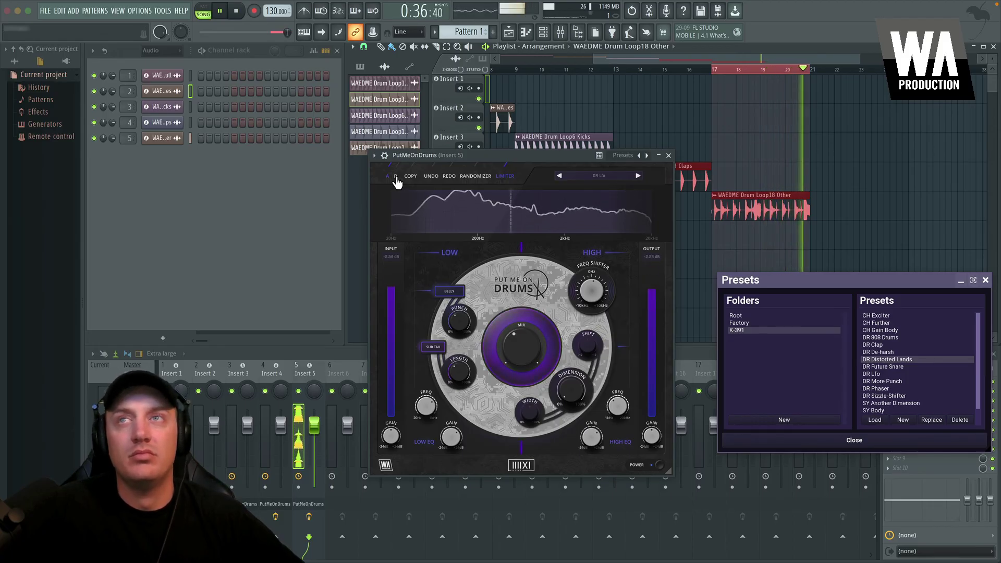
left_click(396, 181)
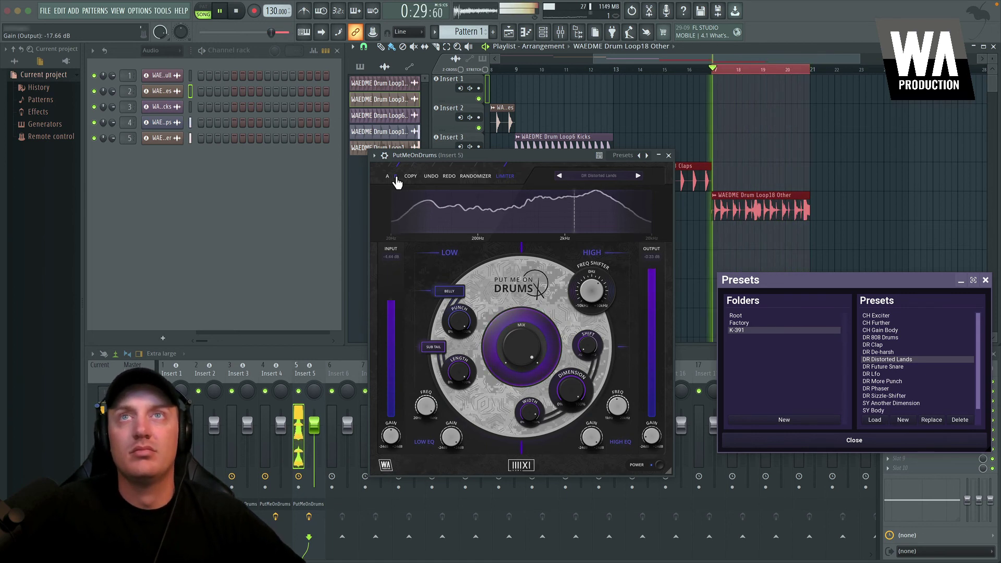
key("space")
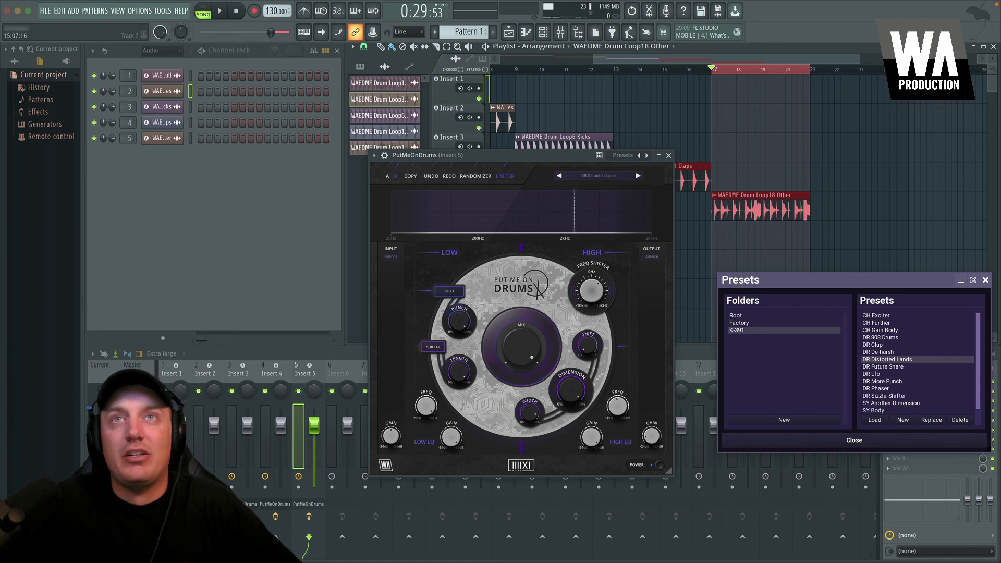
Lower the main crossover between the low and high bands to about 628.5 Hz in state B
left_click_drag(574, 211, 508, 211)
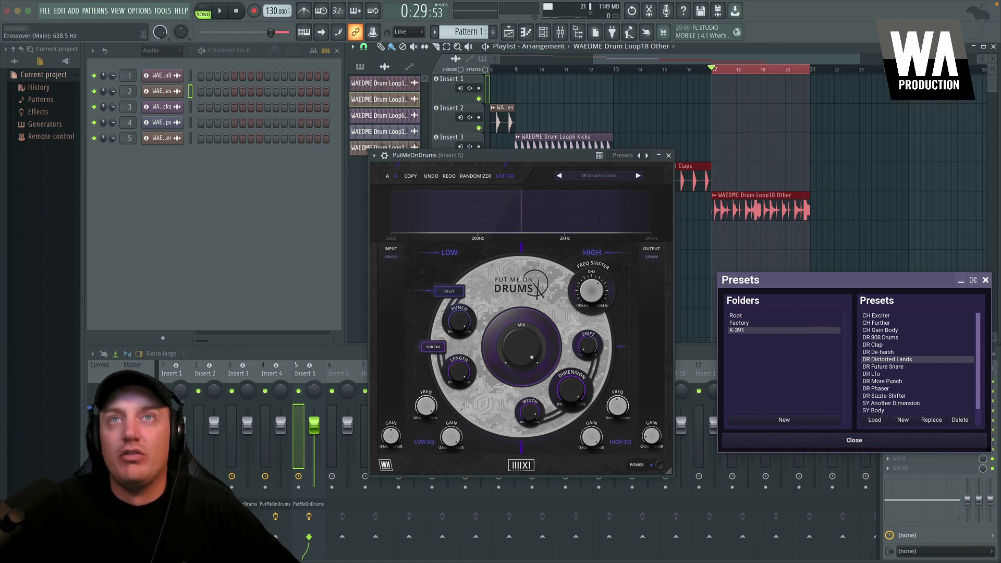